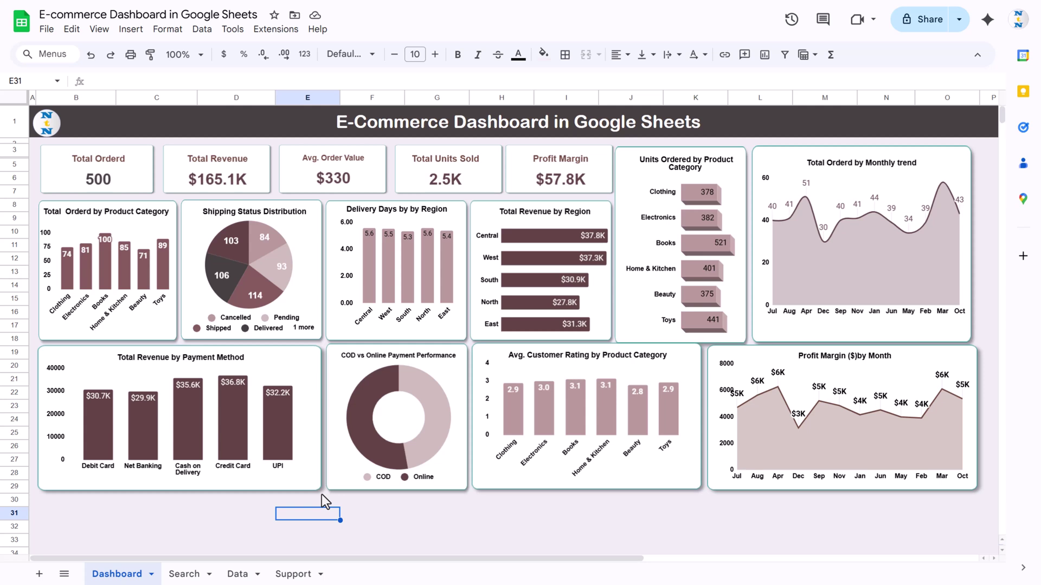
Open the Search sheet and look over its column headings and Search Keyword field
left_click(455, 119)
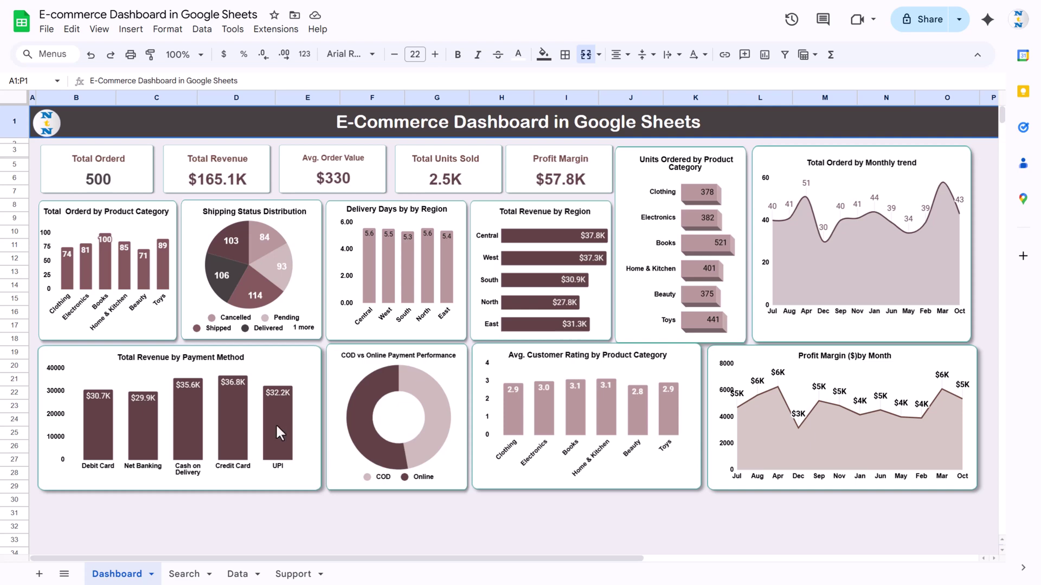
left_click(192, 576)
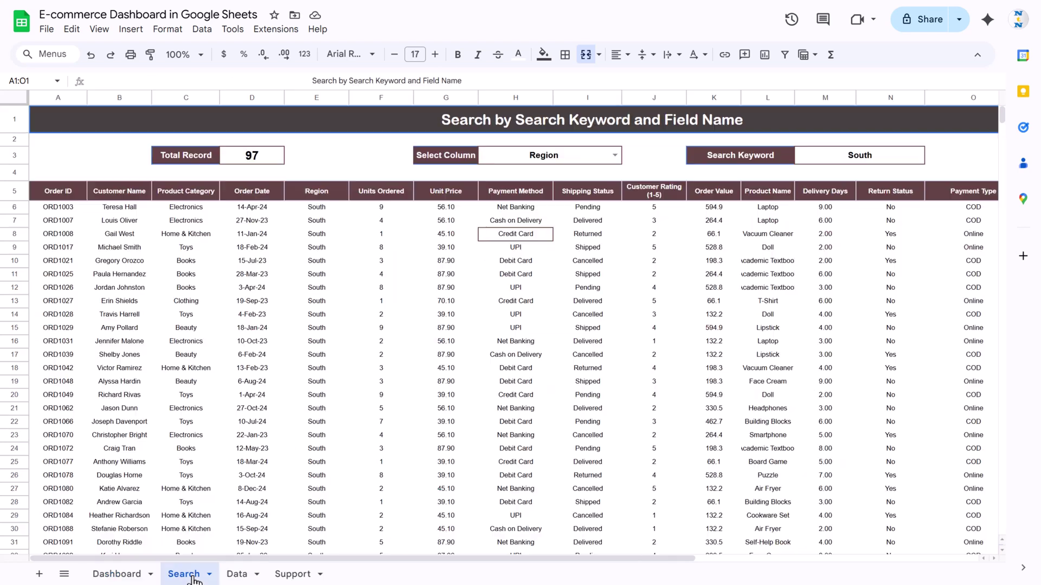
left_click(262, 190)
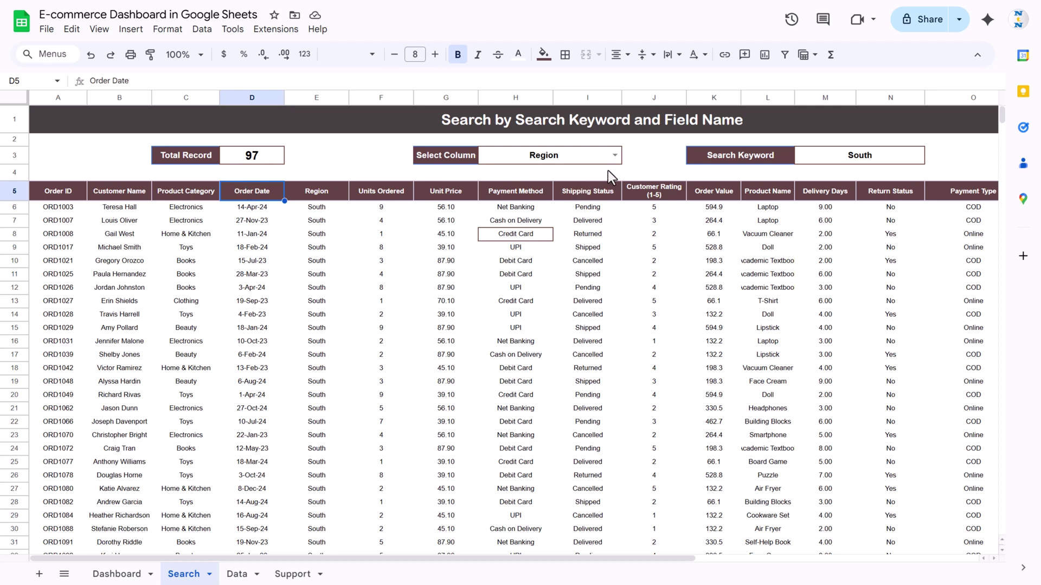
left_click(869, 157)
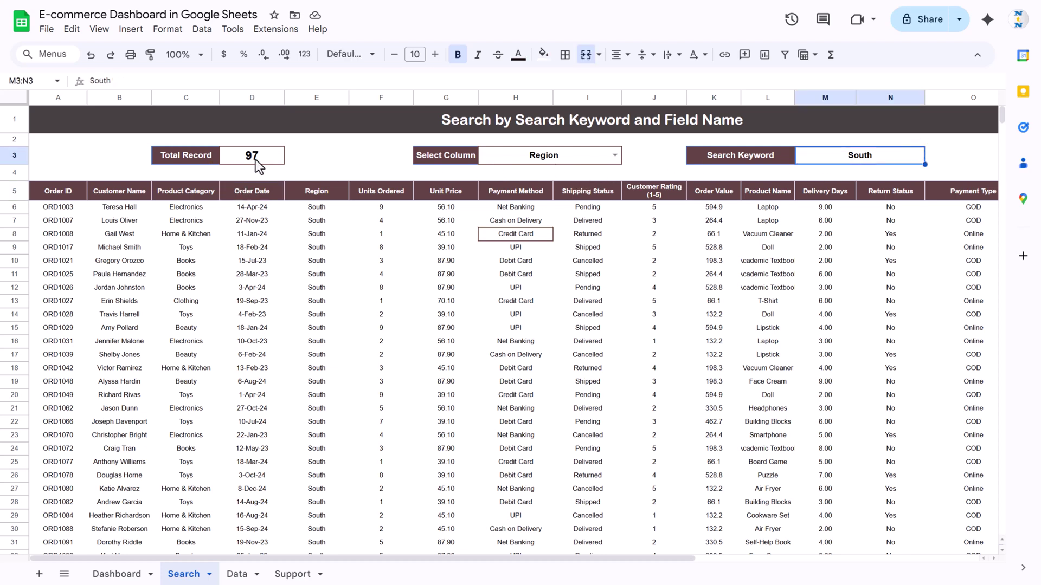
left_click(507, 189)
Search the Product Category column for the keyword Toy and select the matching category cells from C6 to C30
left_click(615, 155)
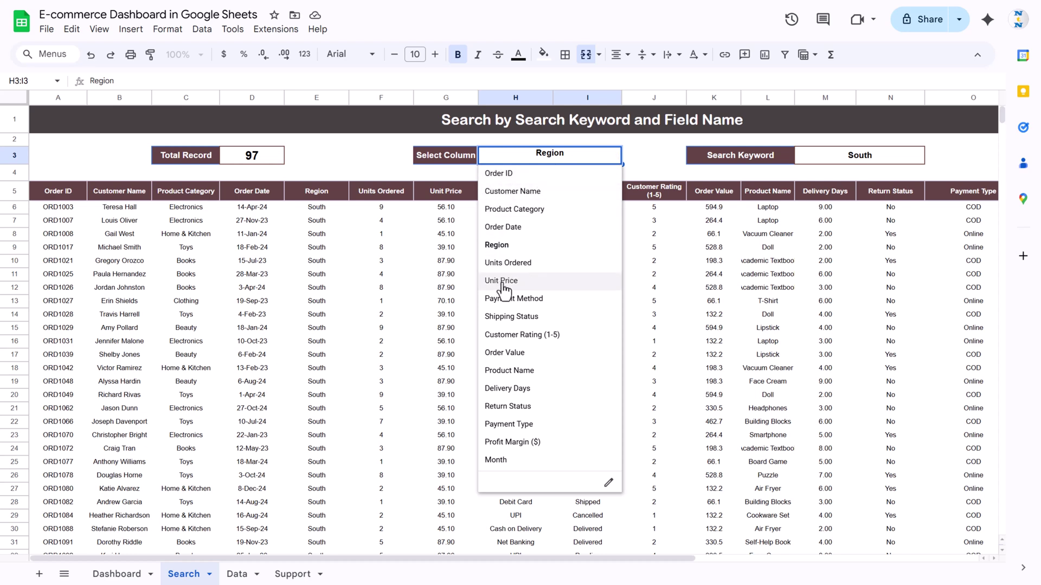
left_click(546, 214)
left_click(817, 161)
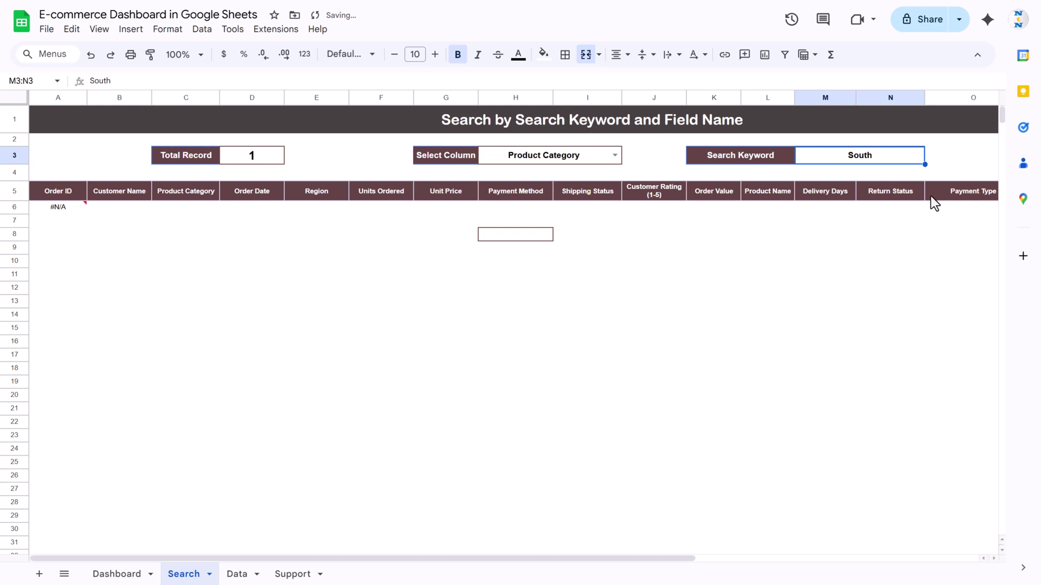
key("Delete")
type("Toy")
key("Return")
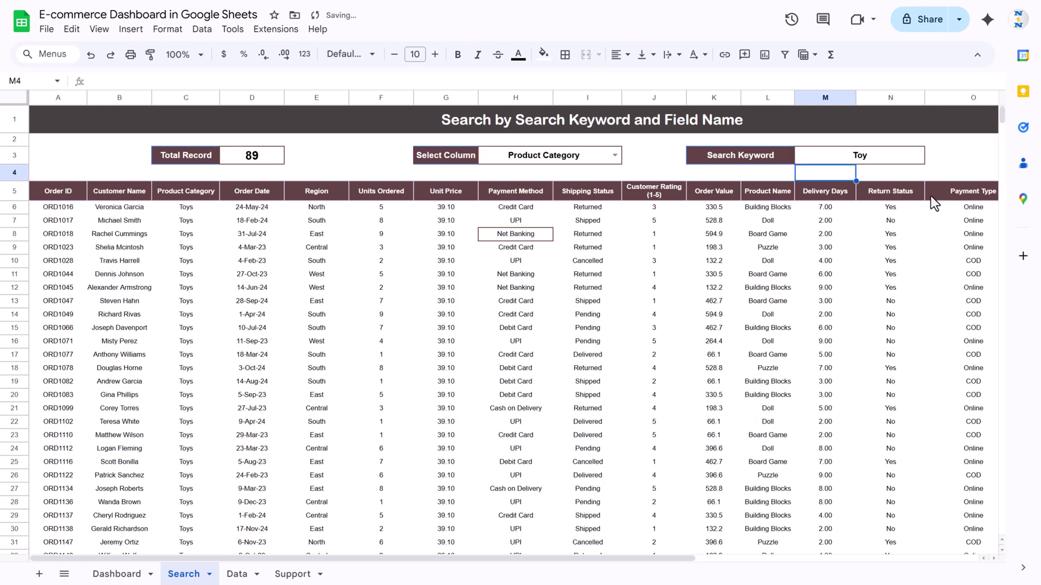
left_click_drag(186, 209, 178, 529)
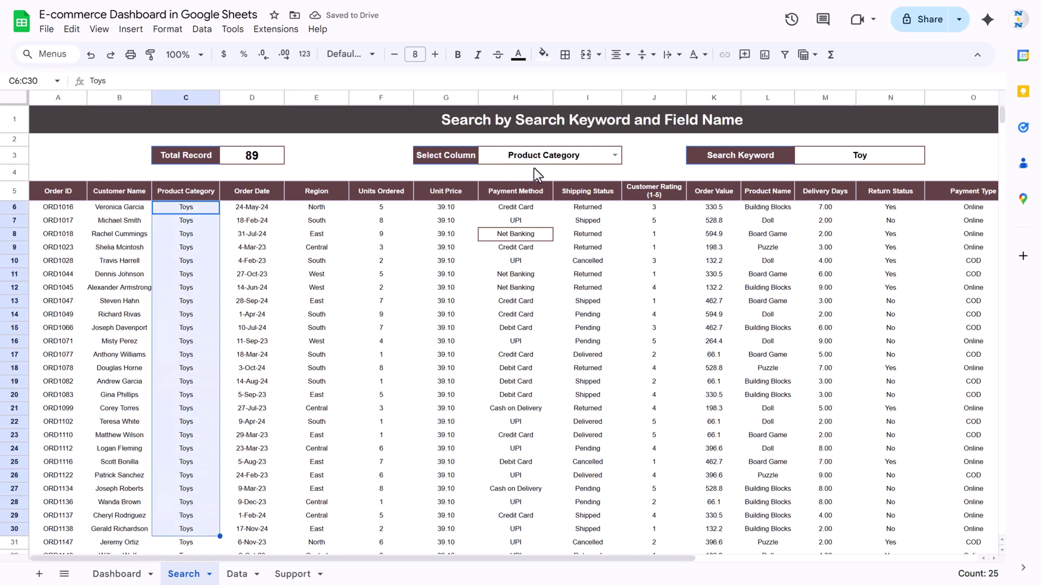
Search the Shipping Status column for the keyword return and select the matching status cells from I6 to I21
left_click(599, 153)
left_click(614, 156)
left_click(652, 155)
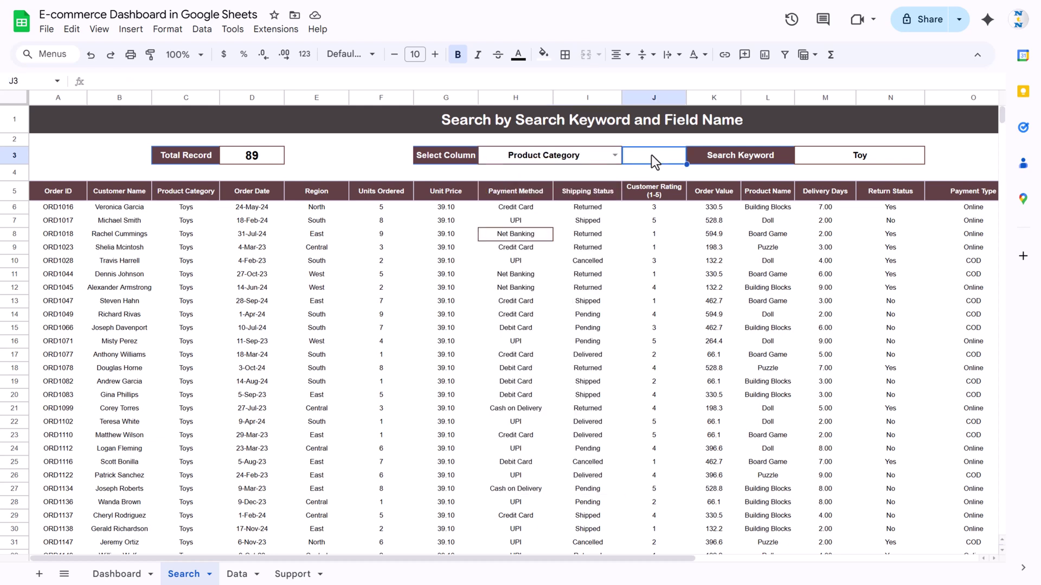
left_click(615, 155)
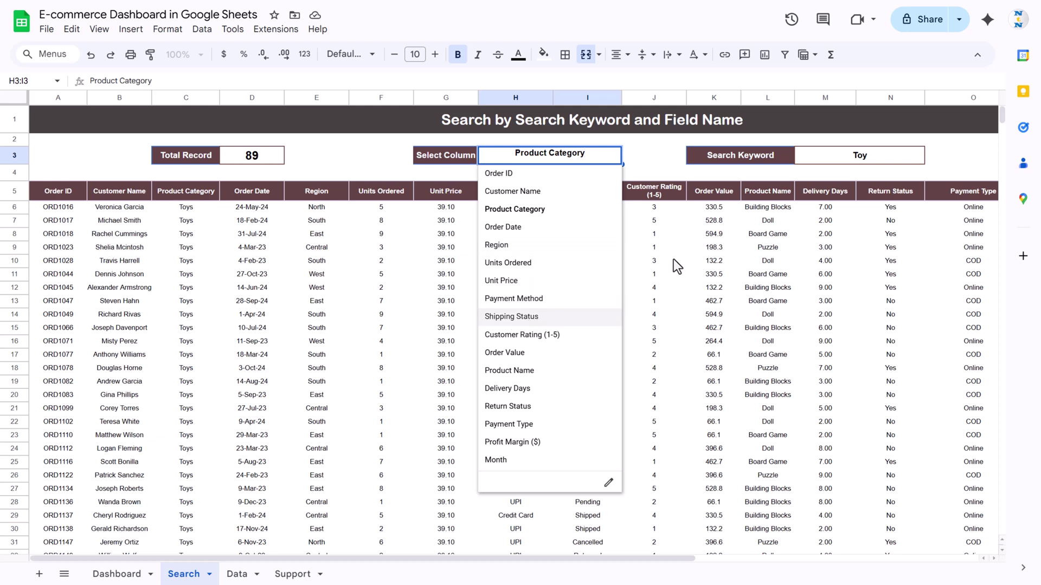
key("Return")
left_click(871, 158)
type("r")
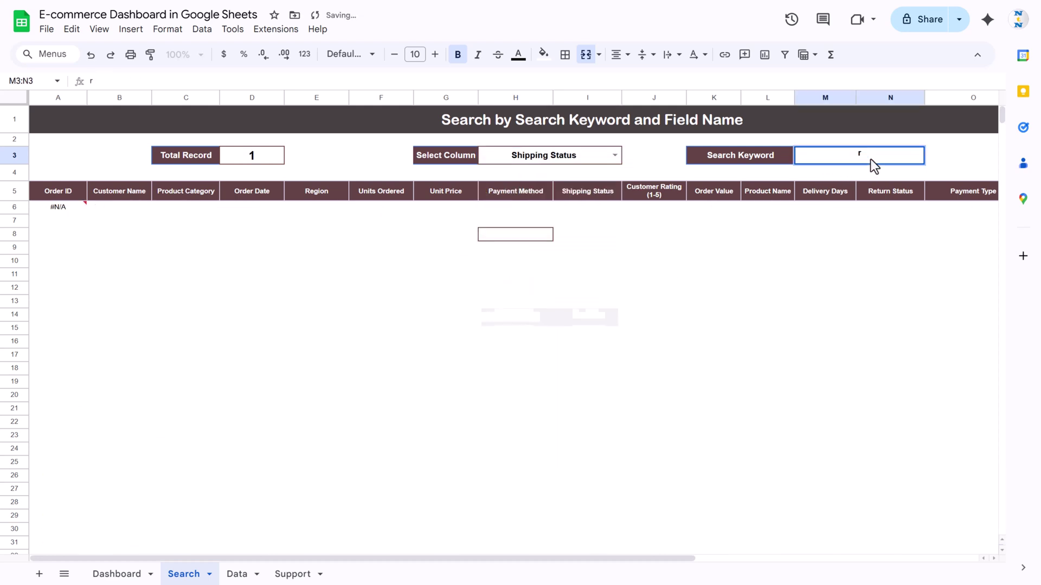
type("eturn")
key("Return")
left_click_drag(590, 207, 586, 410)
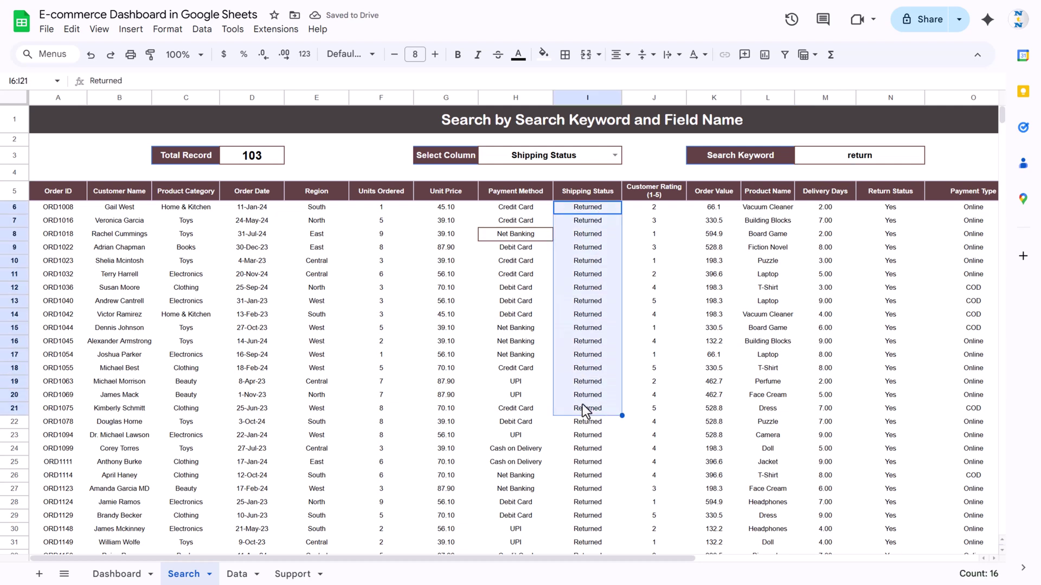
Search the Payment Method column for the keyword UPI and check the Total Record cell
left_click(614, 156)
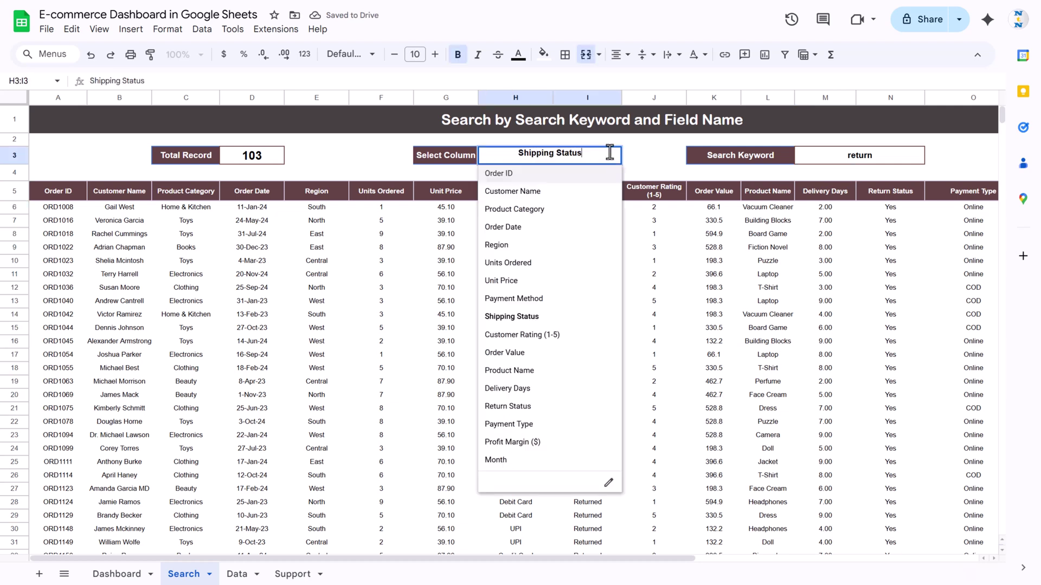
left_click(538, 300)
left_click(880, 160)
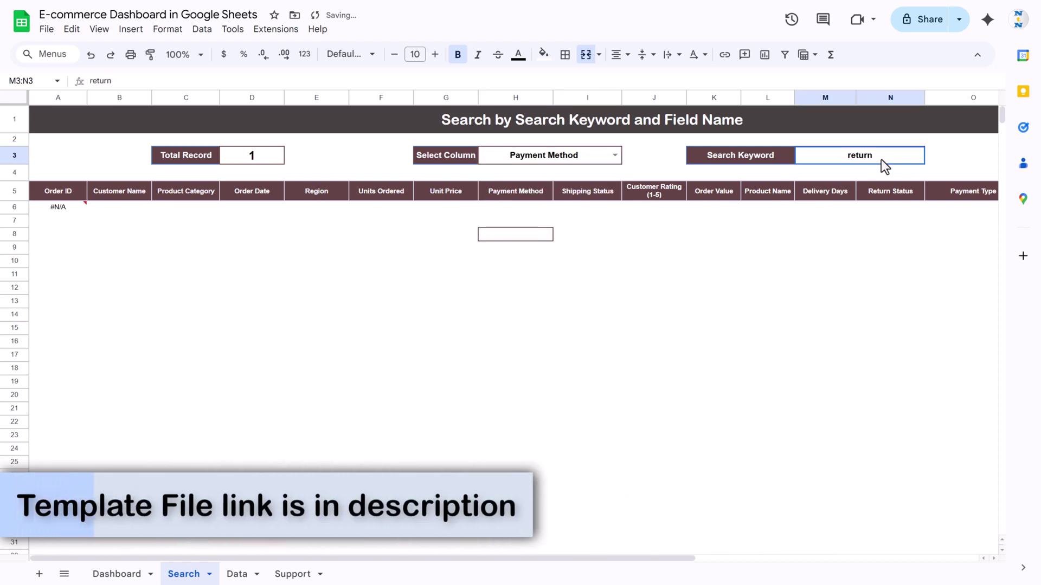
type("UPI")
key("Return")
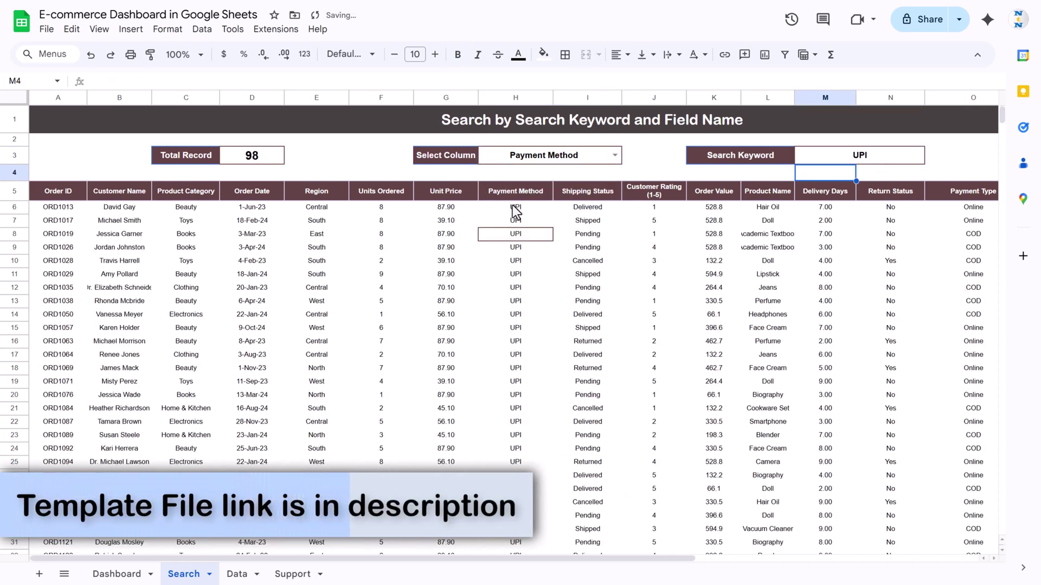
left_click(246, 161)
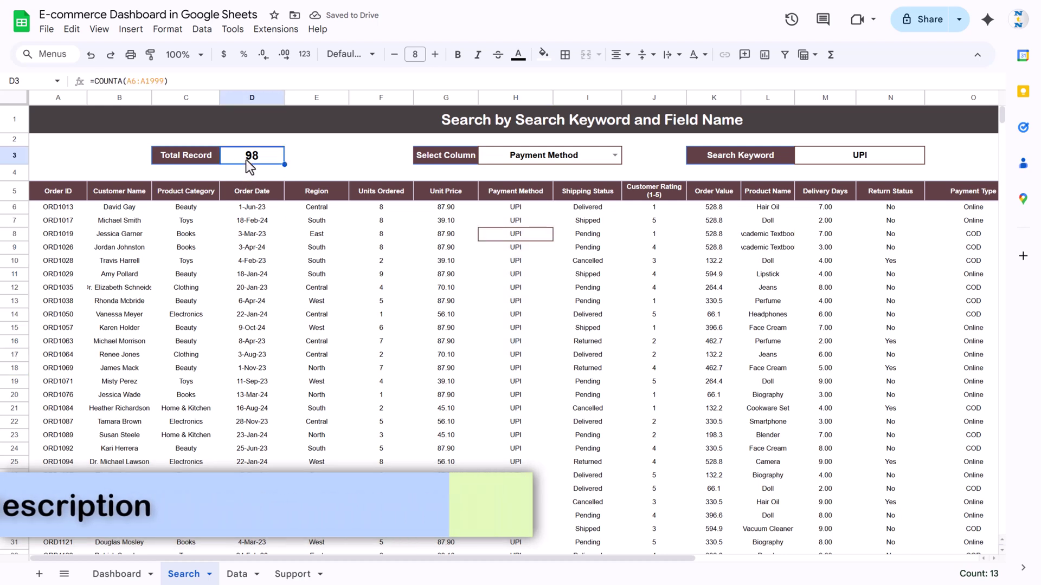
left_click(306, 156)
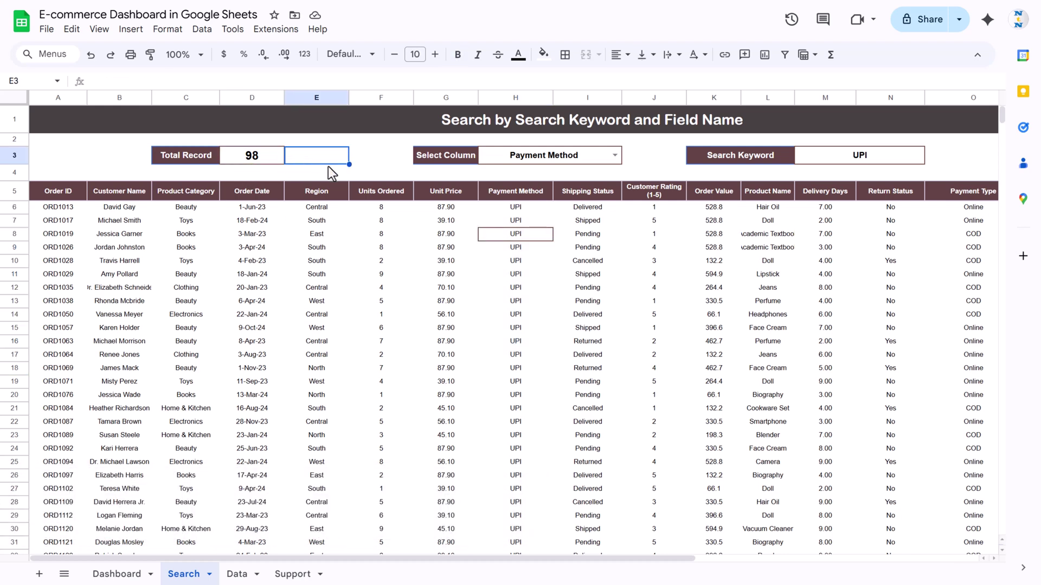
Open the Data sheet and examine the column headings from Order ID through Customer Rating (1-5)
left_click(237, 574)
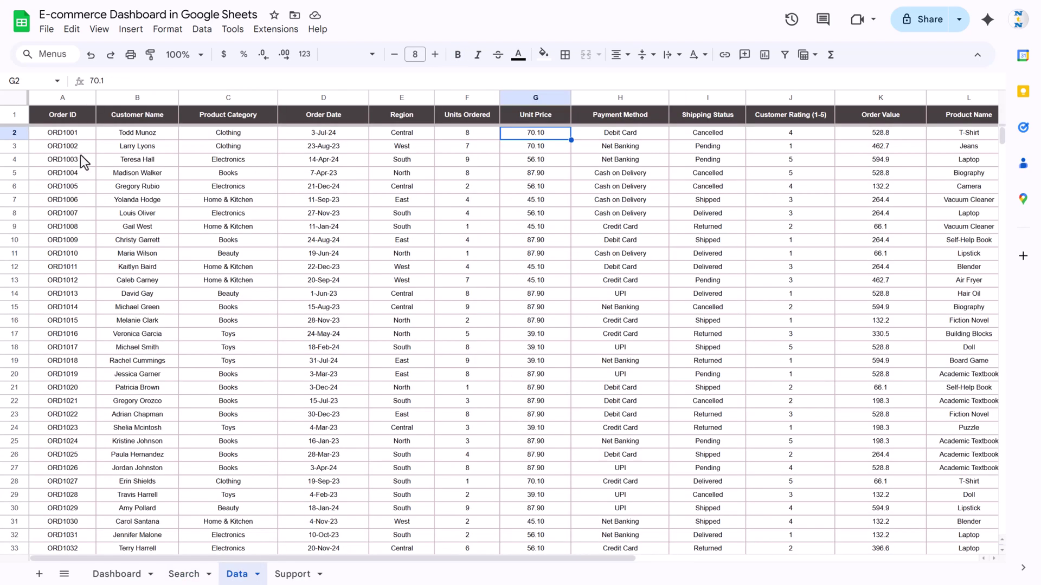
left_click(68, 115)
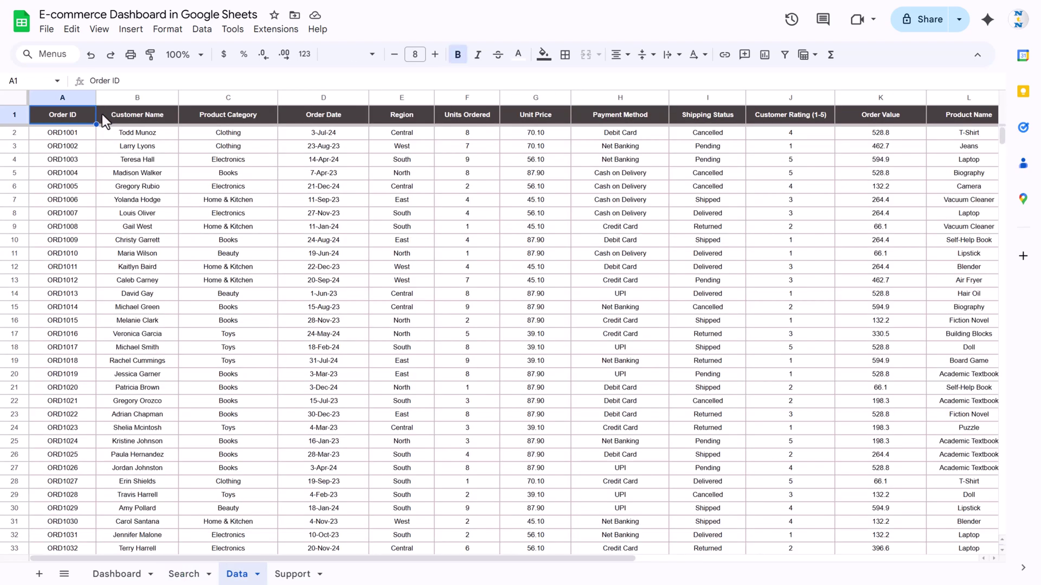
key("Right")
key("Right")
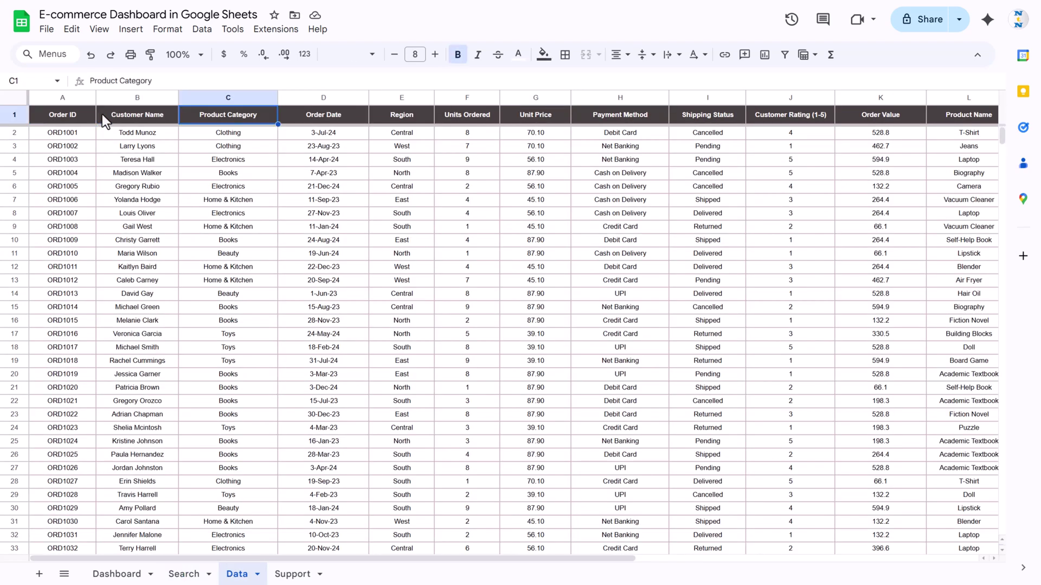
key("Right")
key("Right")
key("Right")
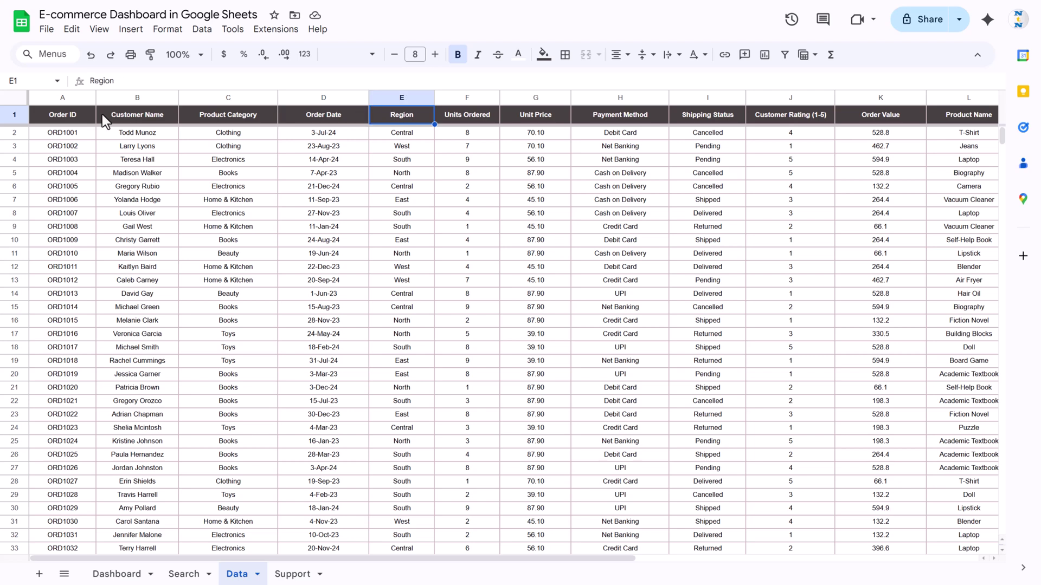
key("Right")
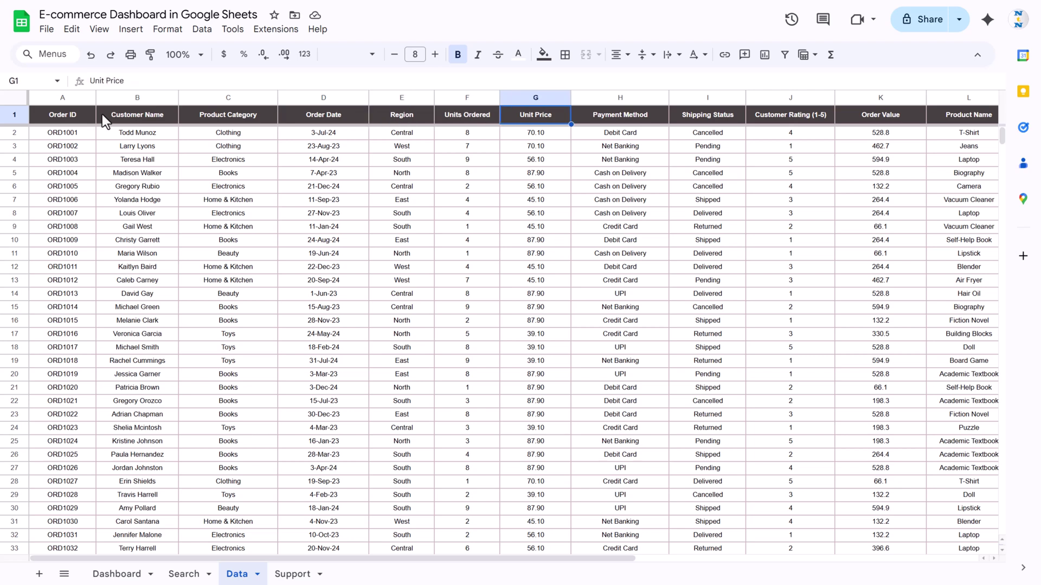
key("Right")
key("Right")
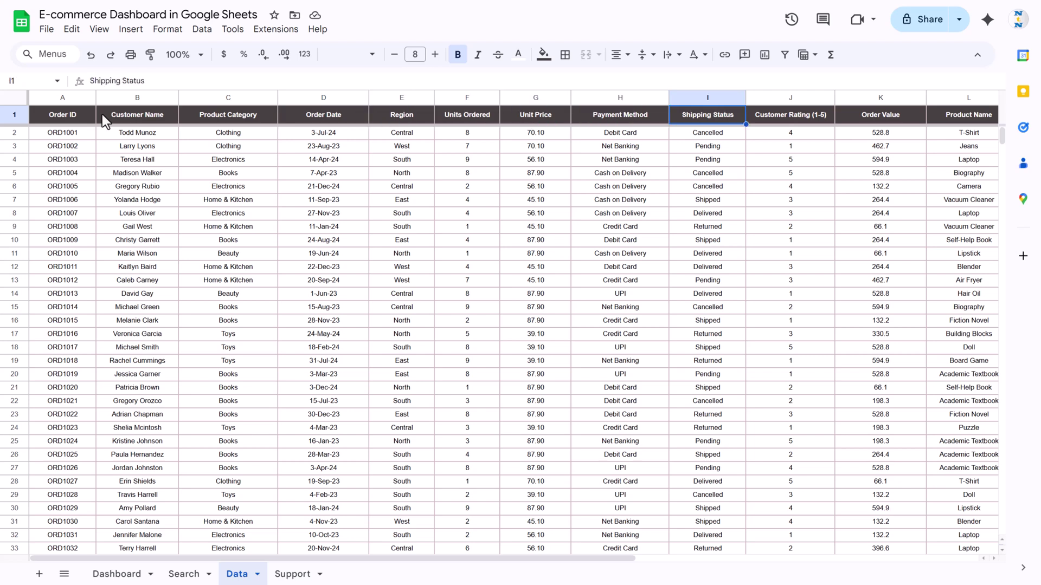
key("Right")
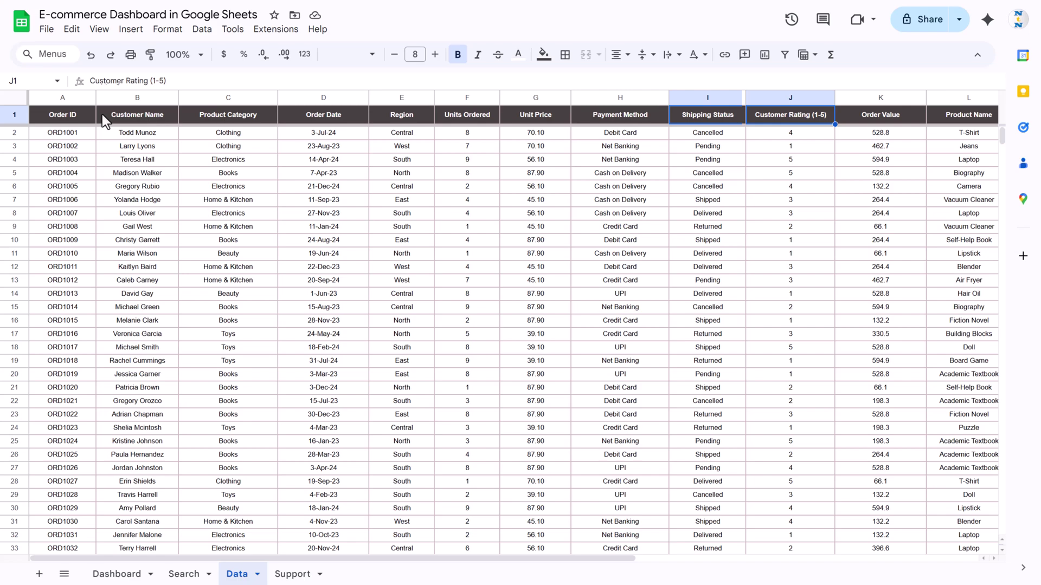
Examine the remaining Data sheet columns from Order Value through Month, ending on the first record's Month cell
key("Right")
key("Right")
key("Right")
key("Left")
key("Left")
key("Right")
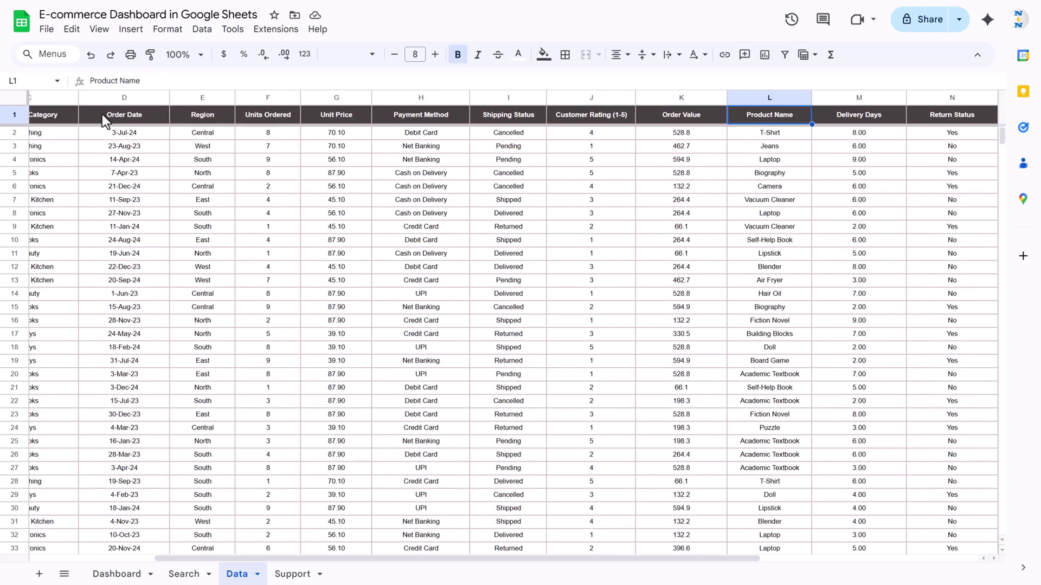
key("Right")
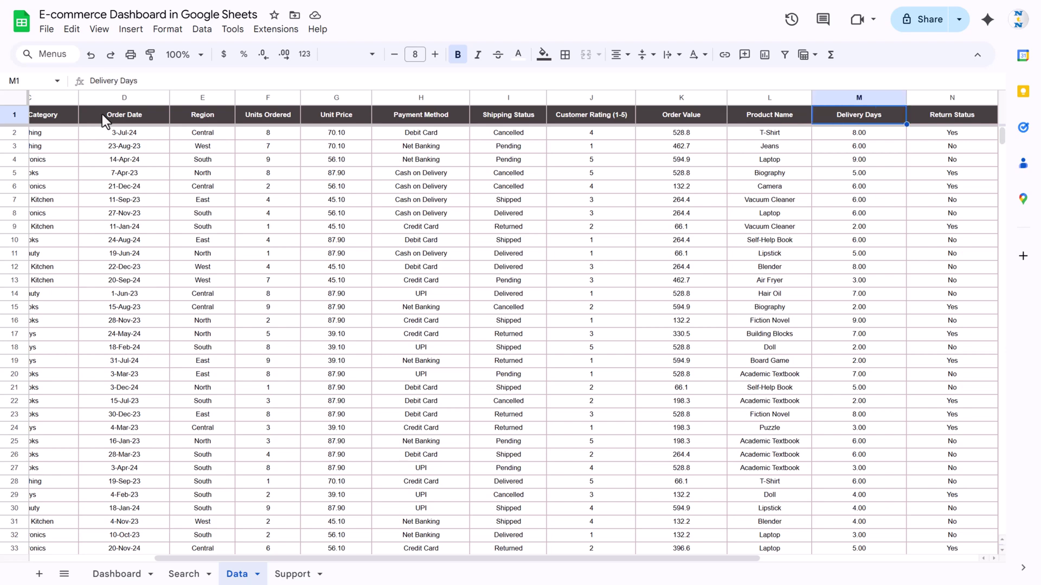
key("Right")
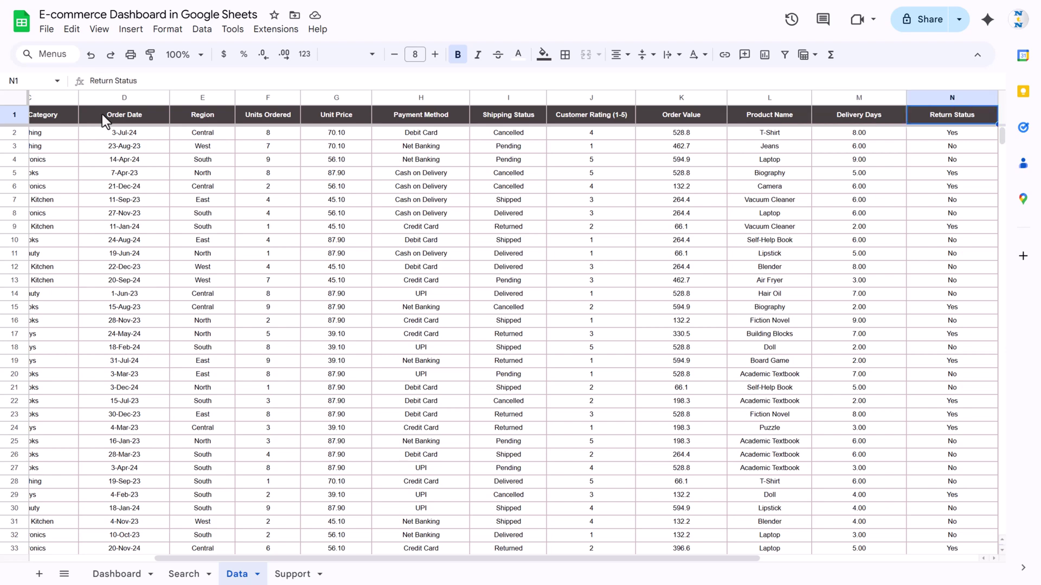
key("Right")
key("Left")
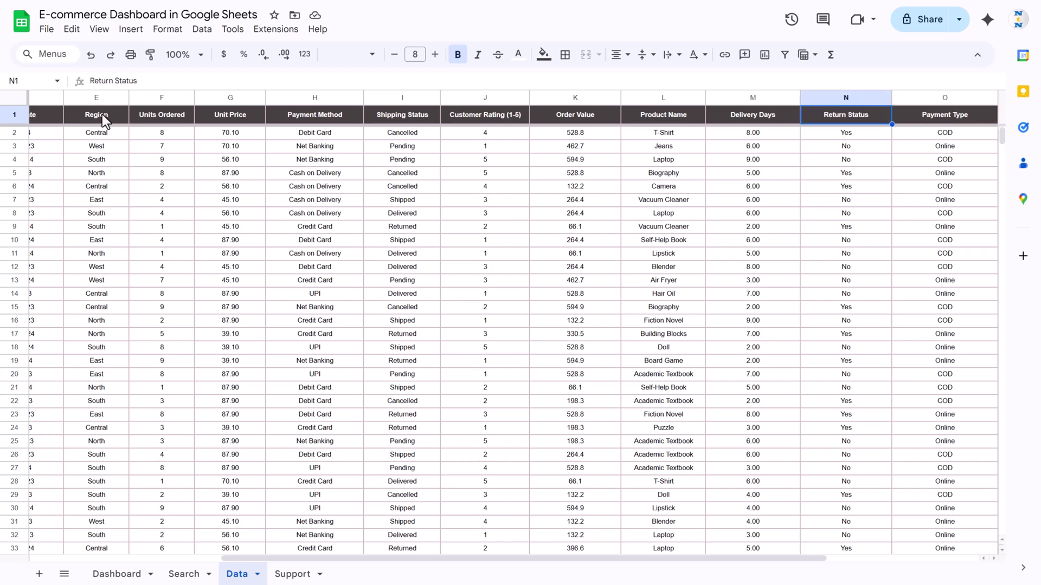
key("Right")
key("Right")
key("Left")
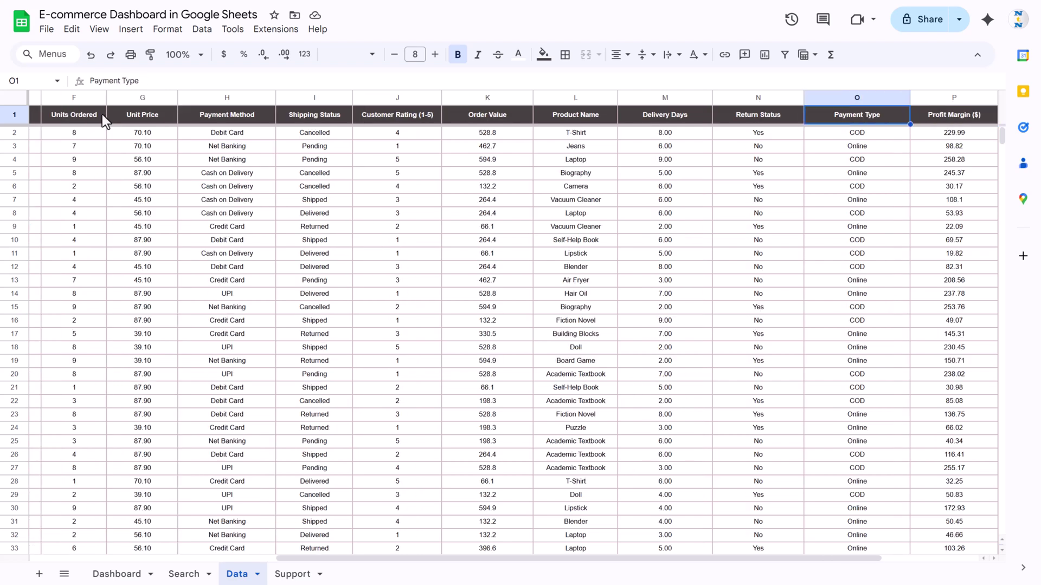
key("Down")
key("Up")
key("Down")
key("Down")
key("Right")
key("Right")
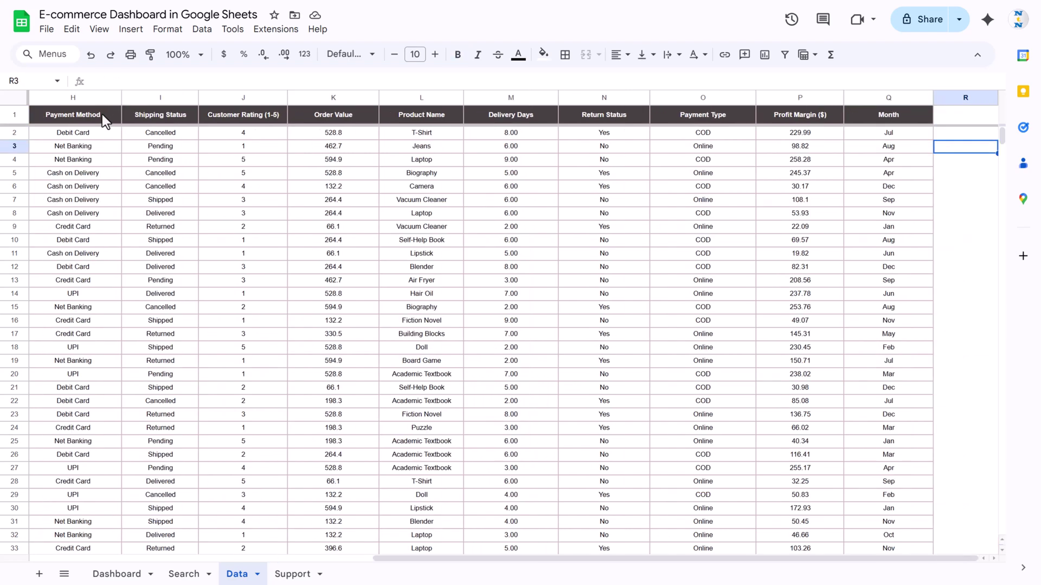
key("Left")
key("Up")
key("Up")
key("Down")
key("Up")
key("Right")
key("Down")
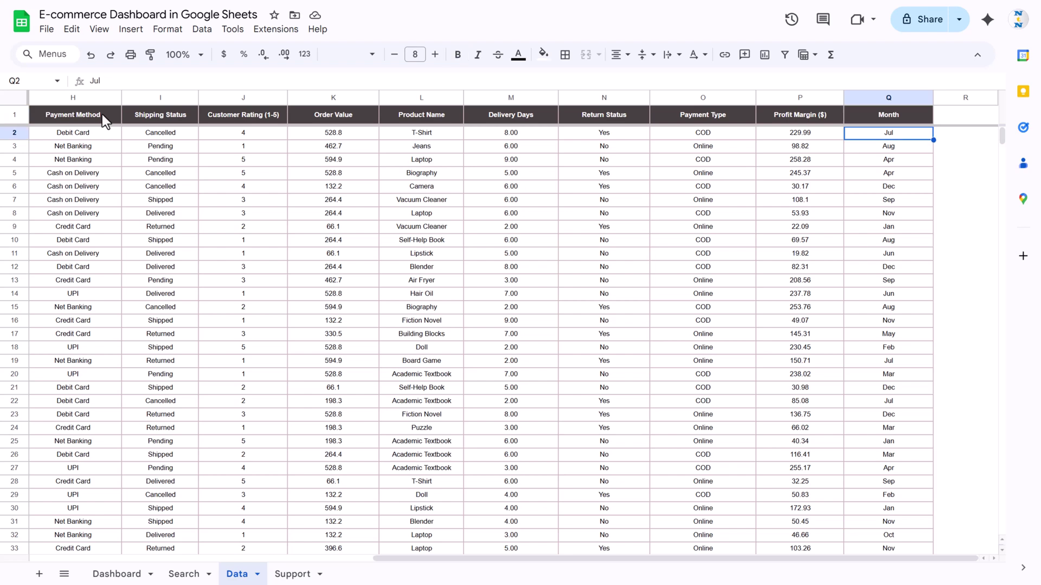
Go to the last record of the Data sheet, return to the first record, and select its Order Date
key("ctrl+Down")
key("ctrl+Left")
key("ctrl+Up")
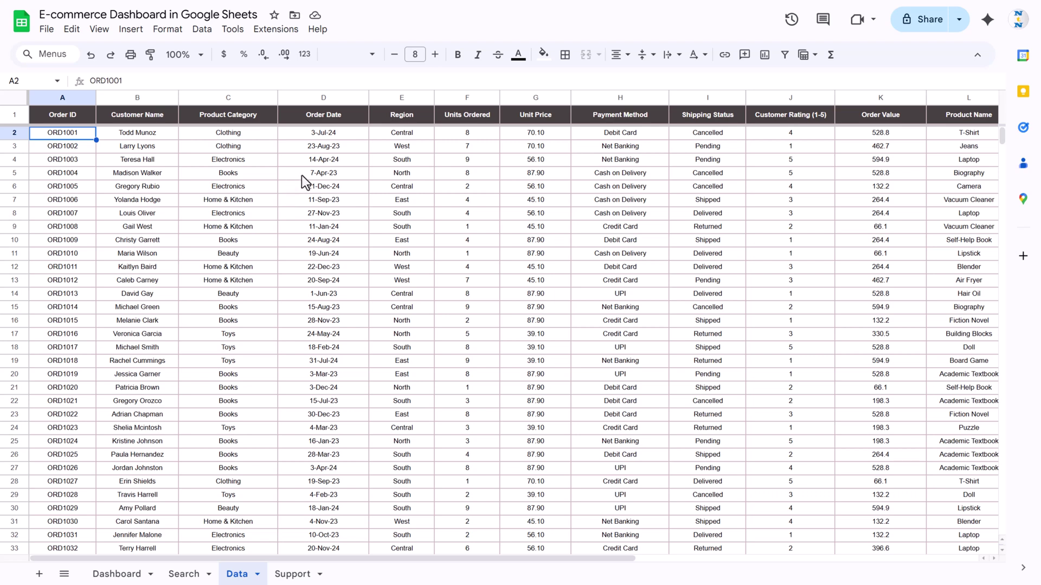
left_click(327, 136)
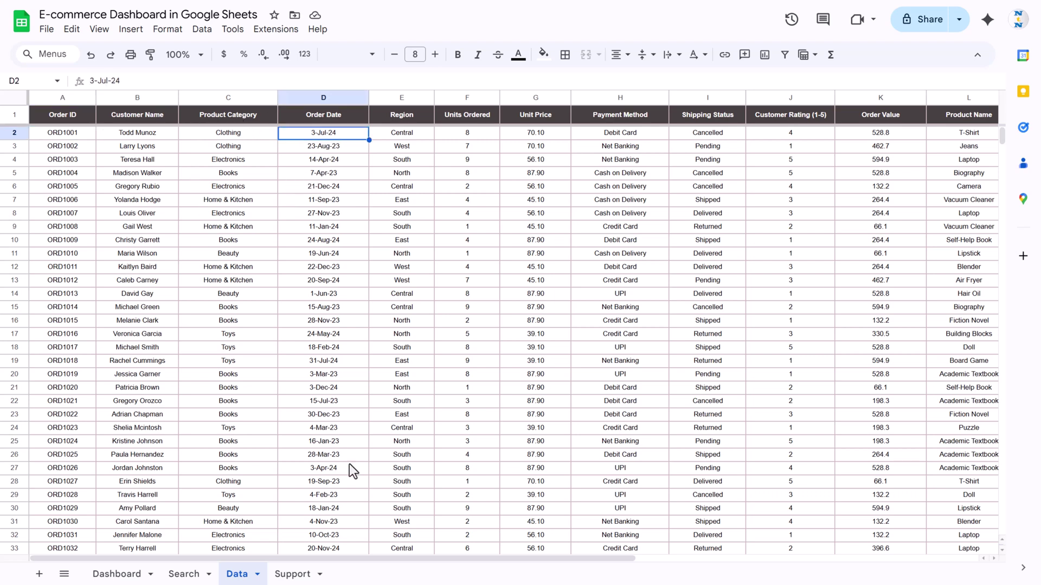
Open the Support sheet and examine the metric headings from Total Orderd through Profit Margin
left_click(292, 574)
left_click(342, 288)
left_click_drag(168, 130, 664, 126)
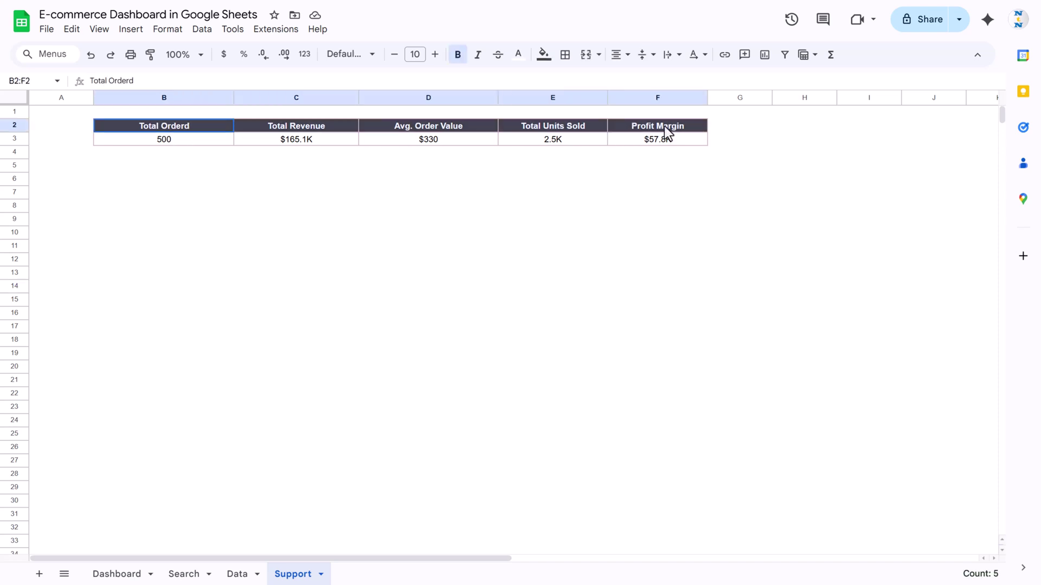
left_click(376, 176)
left_click(187, 126, "ctrl")
left_click(317, 128, "ctrl")
left_click(439, 128, "ctrl")
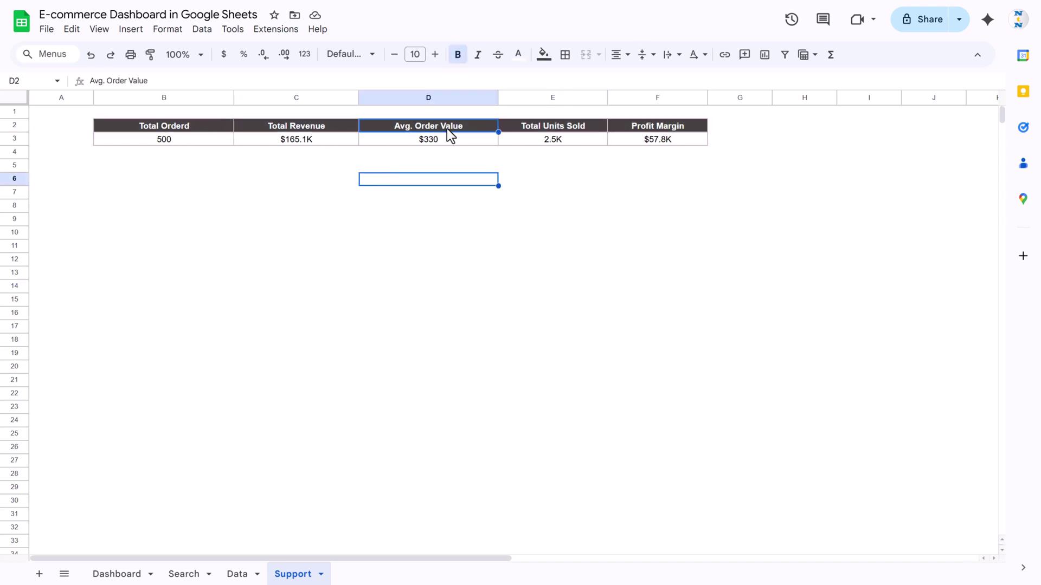
left_click(578, 130, "ctrl")
left_click(666, 129, "ctrl")
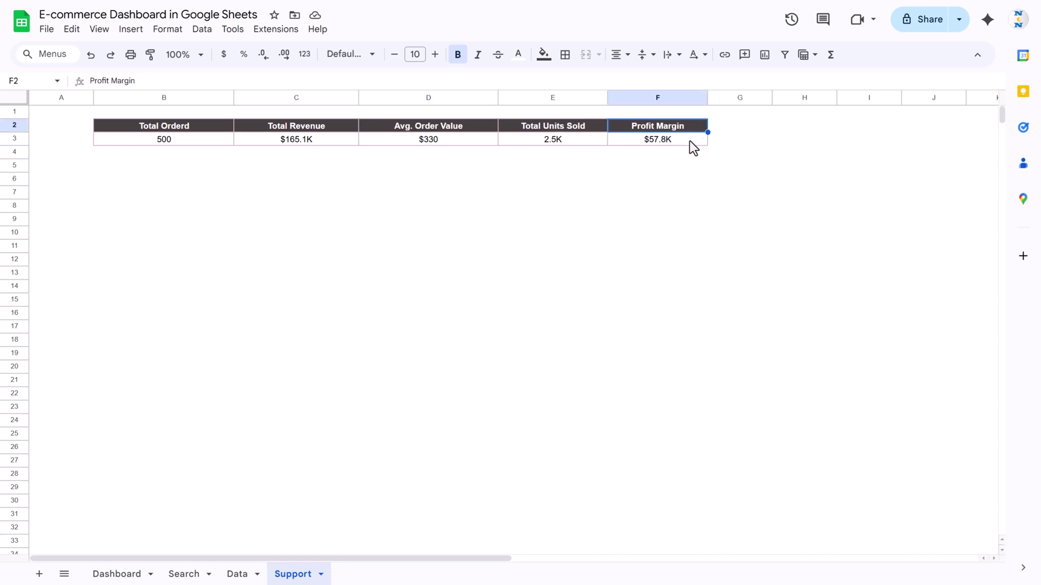
Inspect the Total Orderd formula on the Support sheet and check its source Order ID column in the Data sheet
left_click(154, 140)
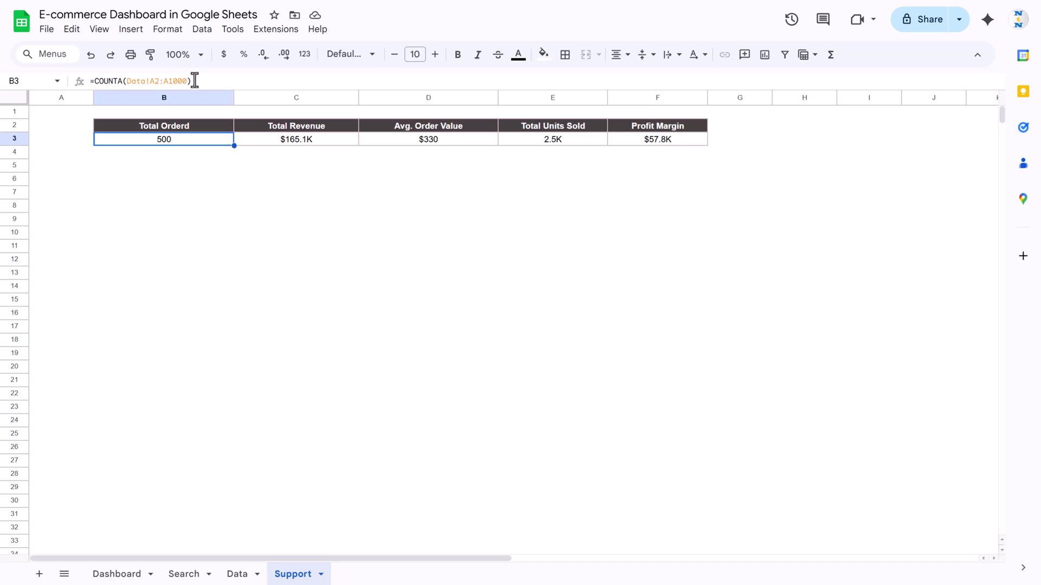
left_click_drag(127, 81, 242, 81)
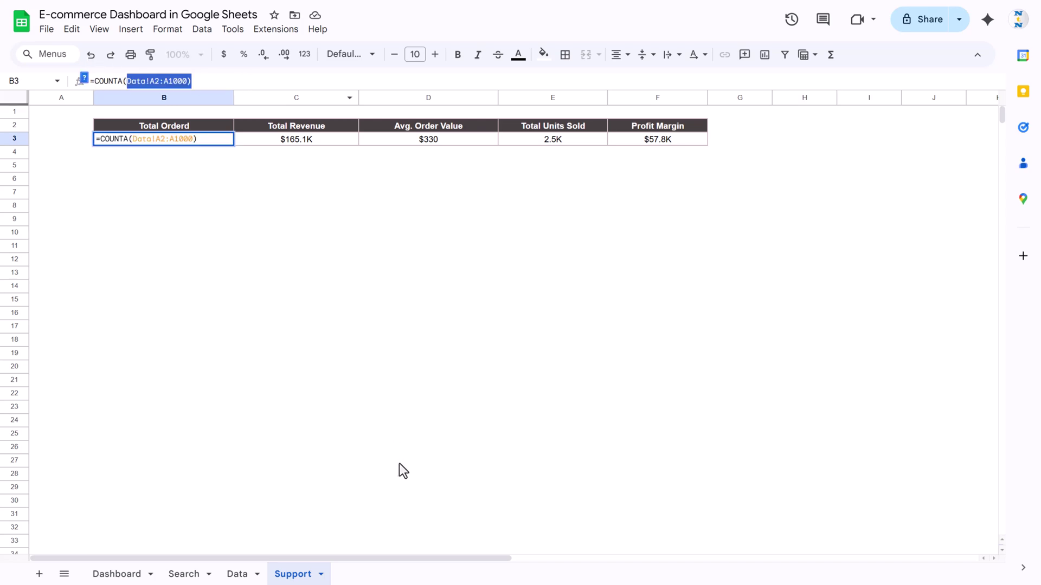
left_click(233, 576)
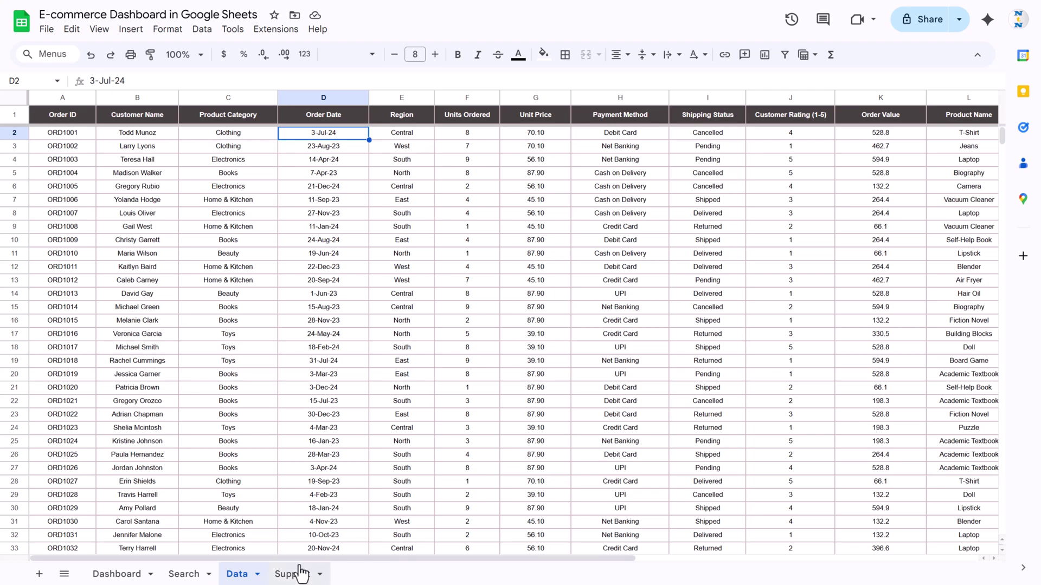
left_click_drag(83, 136, 83, 241)
left_click(305, 573)
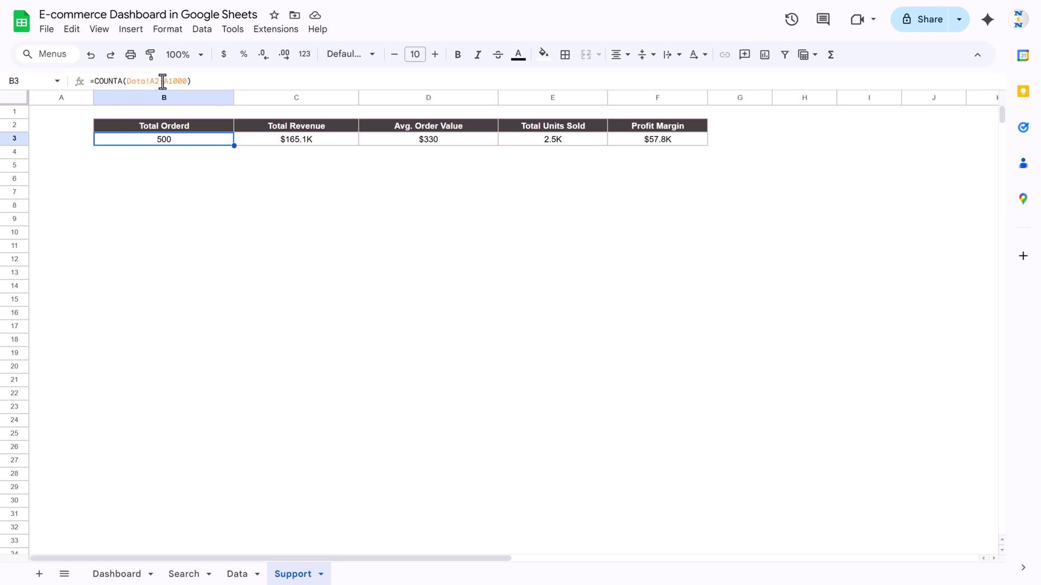
Inspect the Total Revenue formula and check its source Order Value column in the Data sheet, returning to Support
left_click(316, 142)
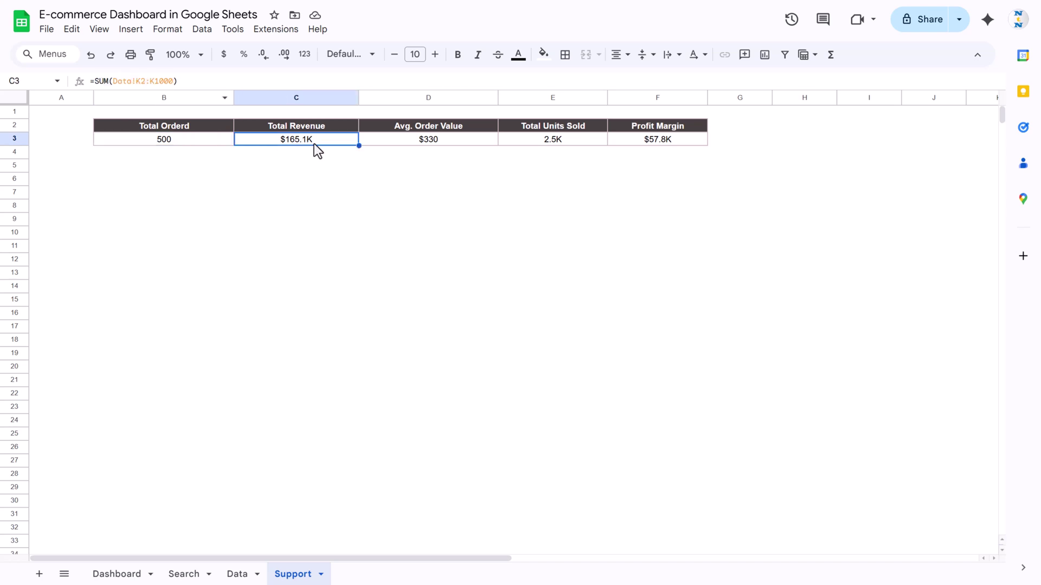
left_click(196, 81)
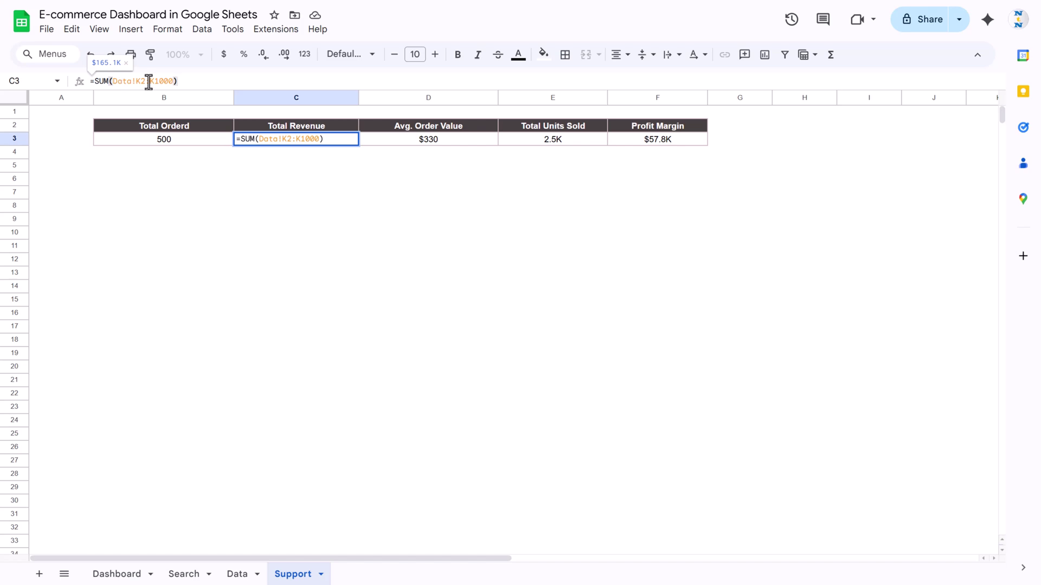
key("Escape")
left_click(237, 580)
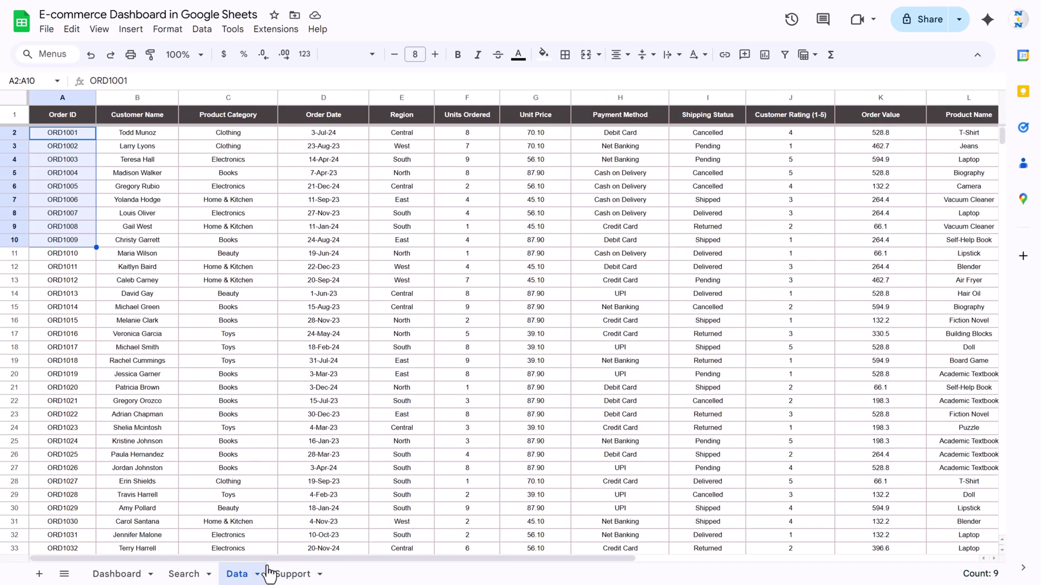
left_click(894, 98)
left_click(283, 576)
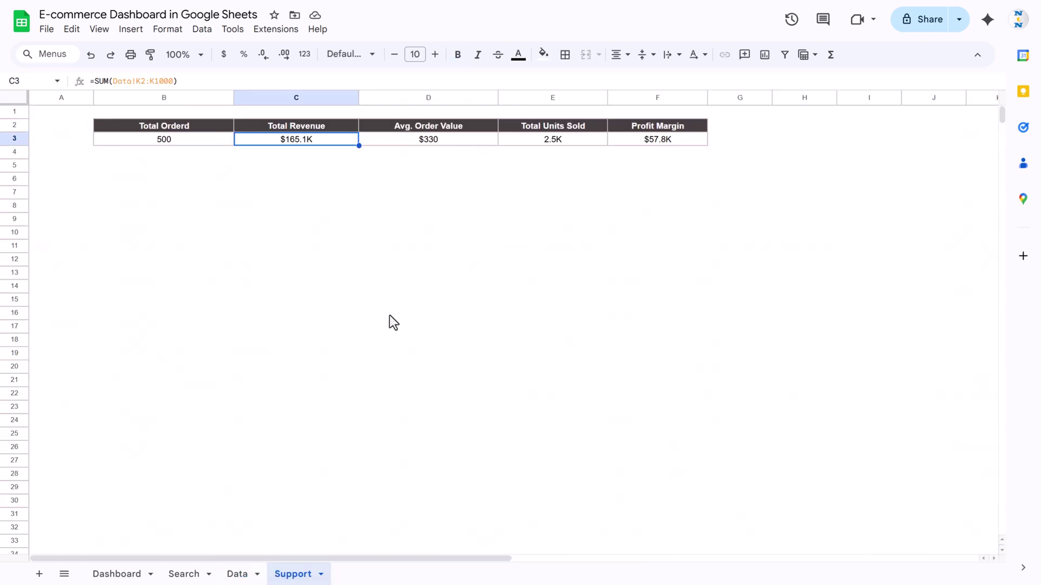
Compare the Avg. Order Value formula with the Total Revenue formula on the Support sheet
left_click(435, 142)
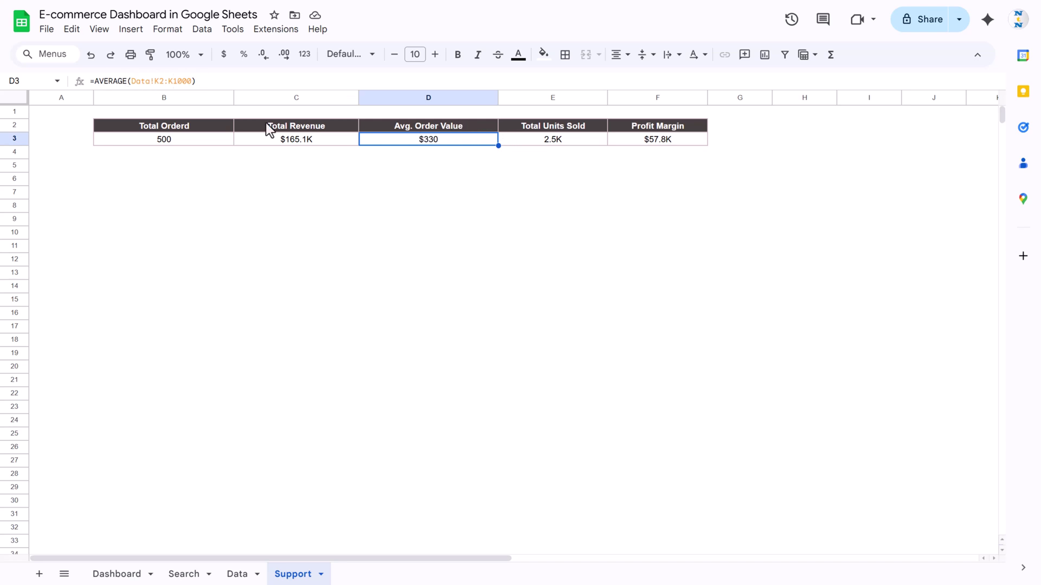
left_click(342, 140)
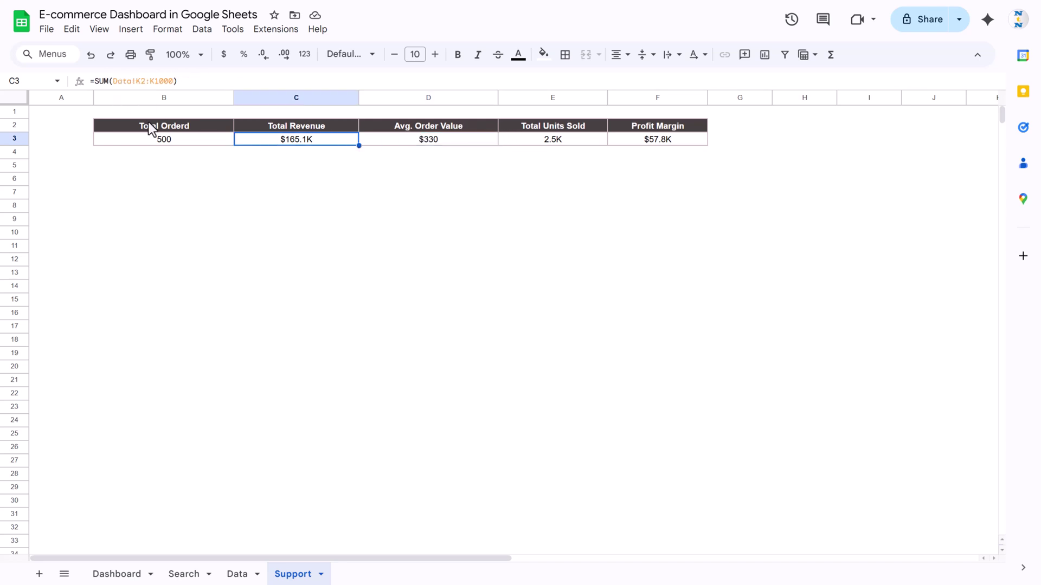
left_click(421, 139)
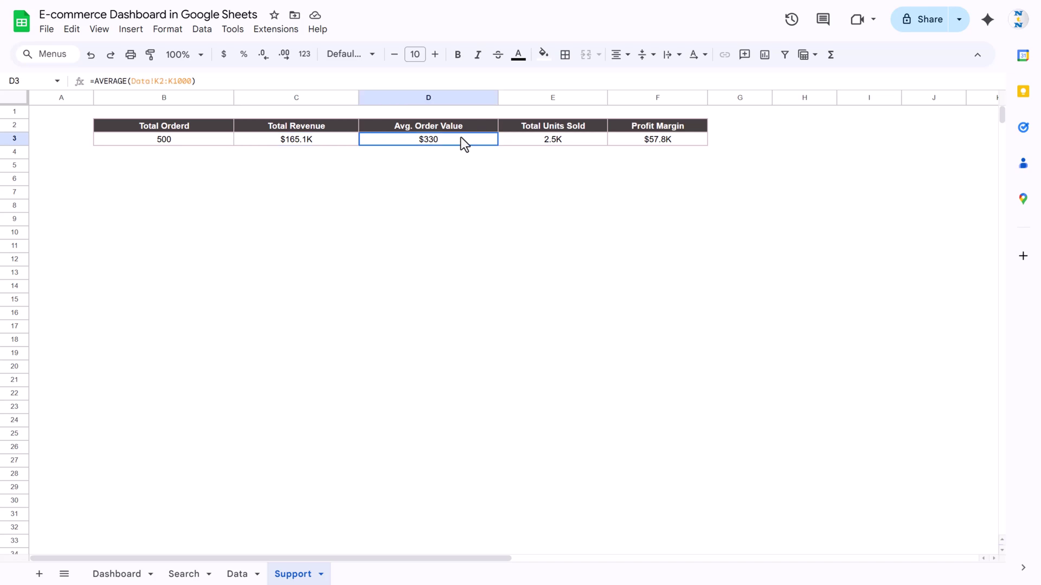
Inspect the Total Units Sold formula and check its source Units Ordered column in the Data sheet, returning to Support
left_click(571, 139)
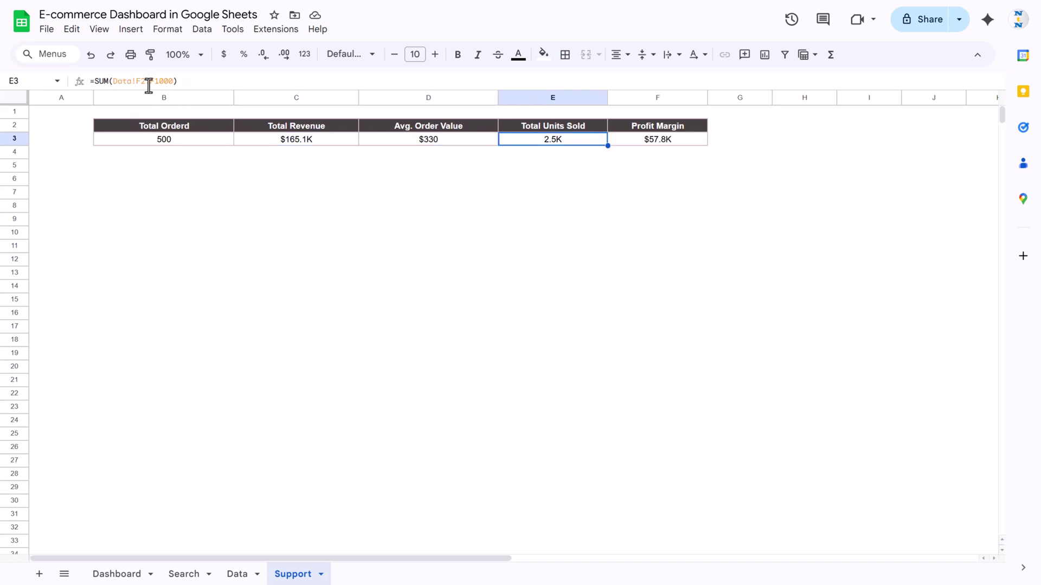
left_click(251, 574)
left_click(469, 97)
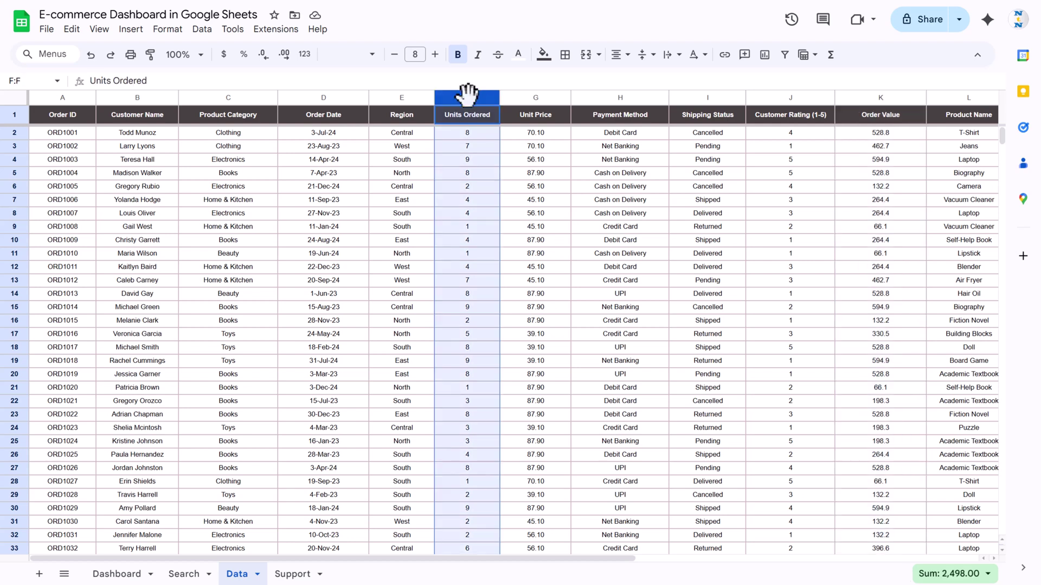
left_click(293, 574)
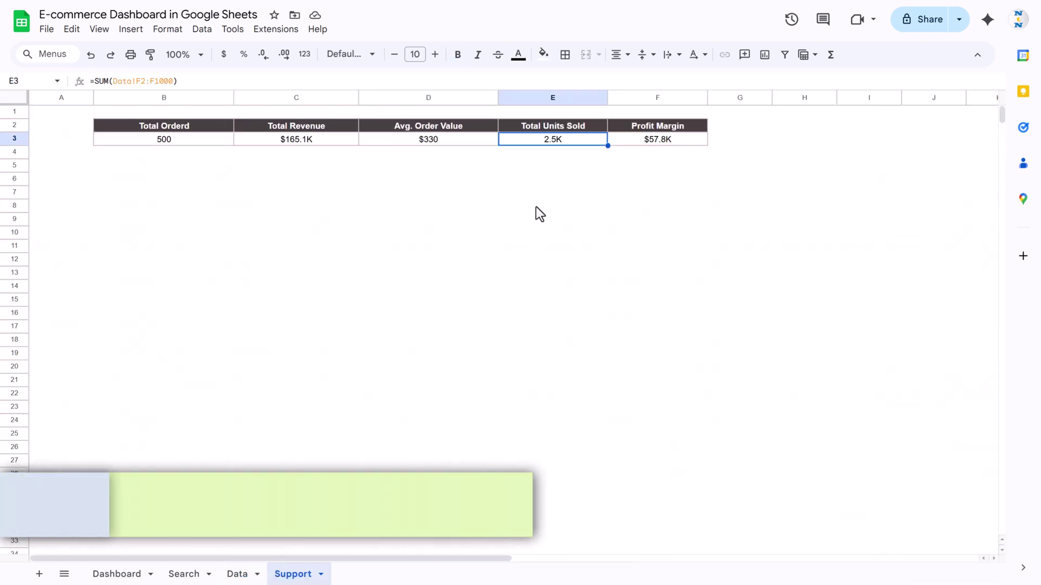
Inspect the Profit Margin formula and check its source Profit Margin ($) column in the Data sheet, returning to Support
left_click(665, 139)
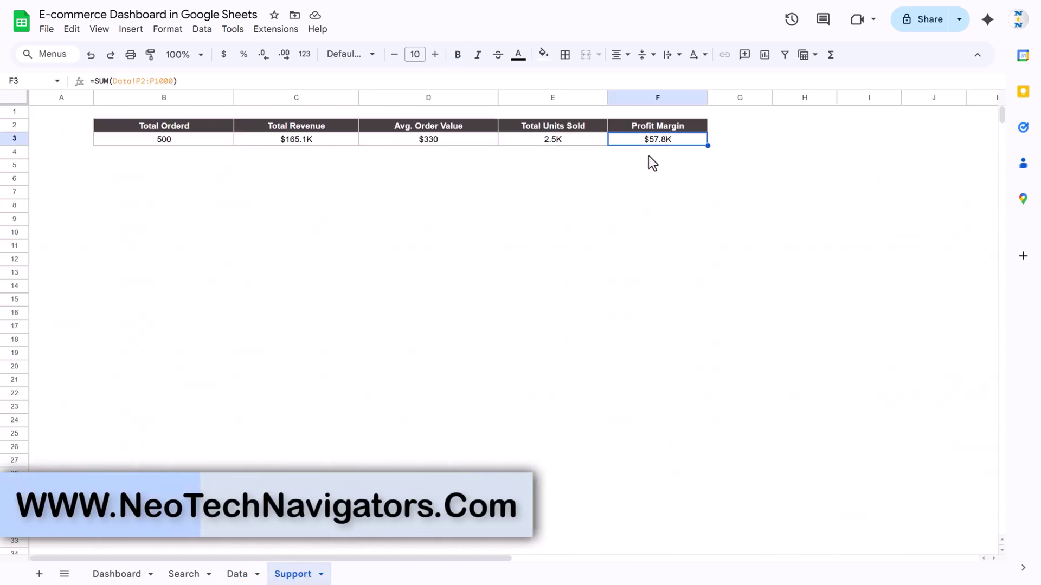
left_click(238, 574)
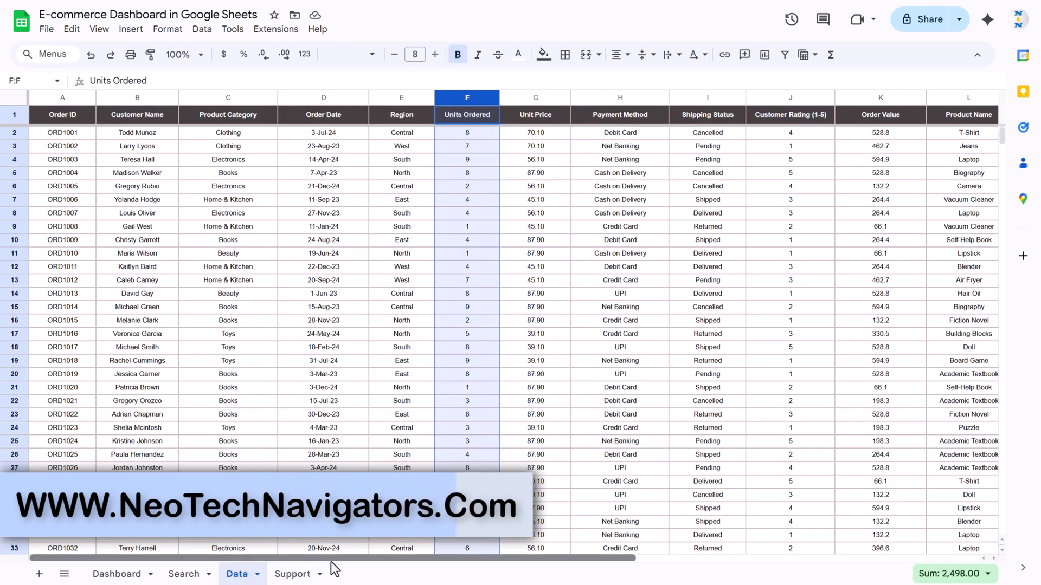
scroll(437, 558, "right", 4)
scroll(569, 344, "right", 3)
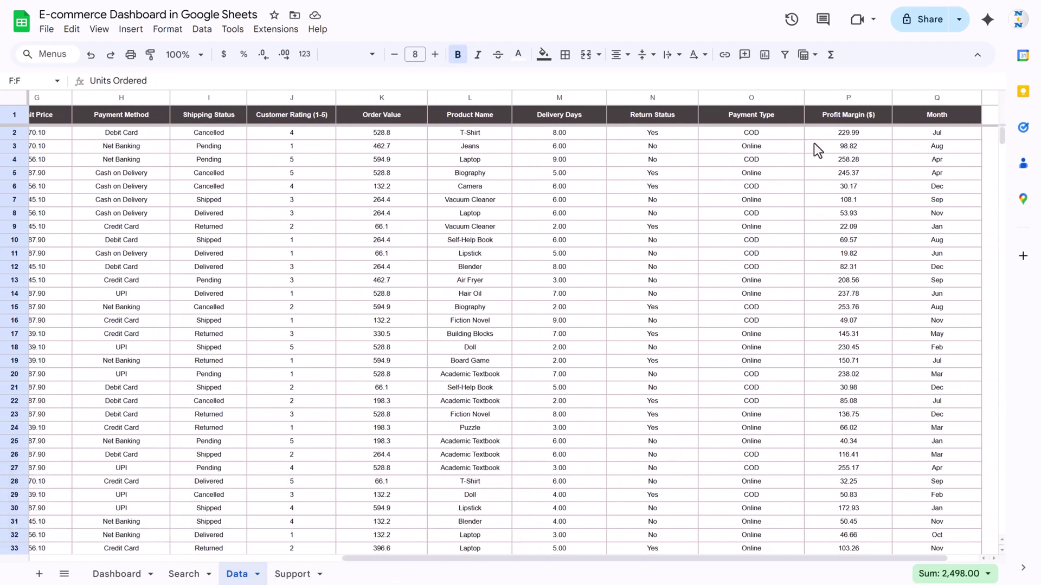
left_click(849, 97)
left_click(296, 578)
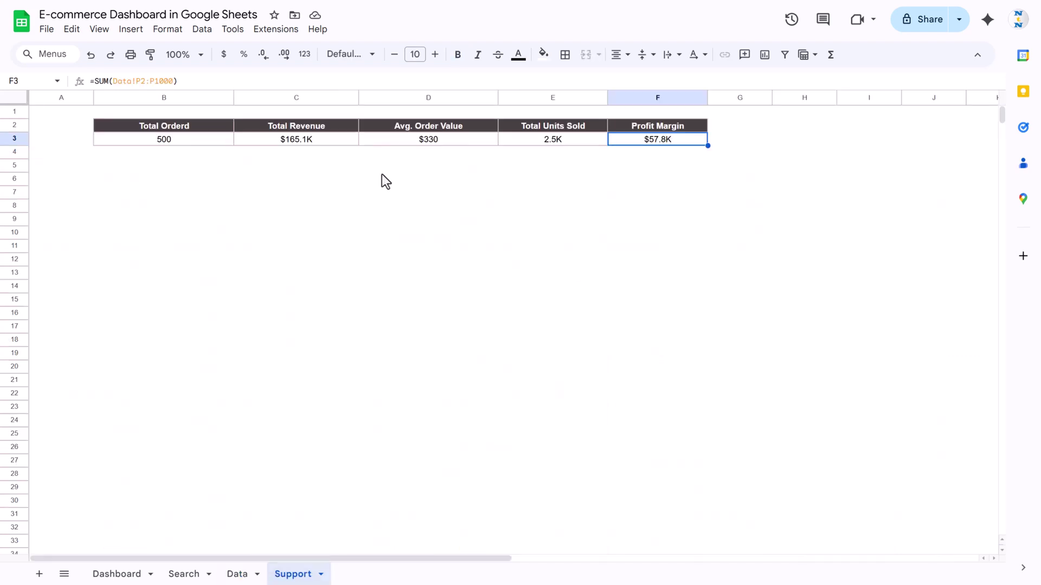
Select the whole metric table B2:F3 on the Support sheet, and view the matching cards on the Dashboard sheet
left_click_drag(161, 125, 665, 144)
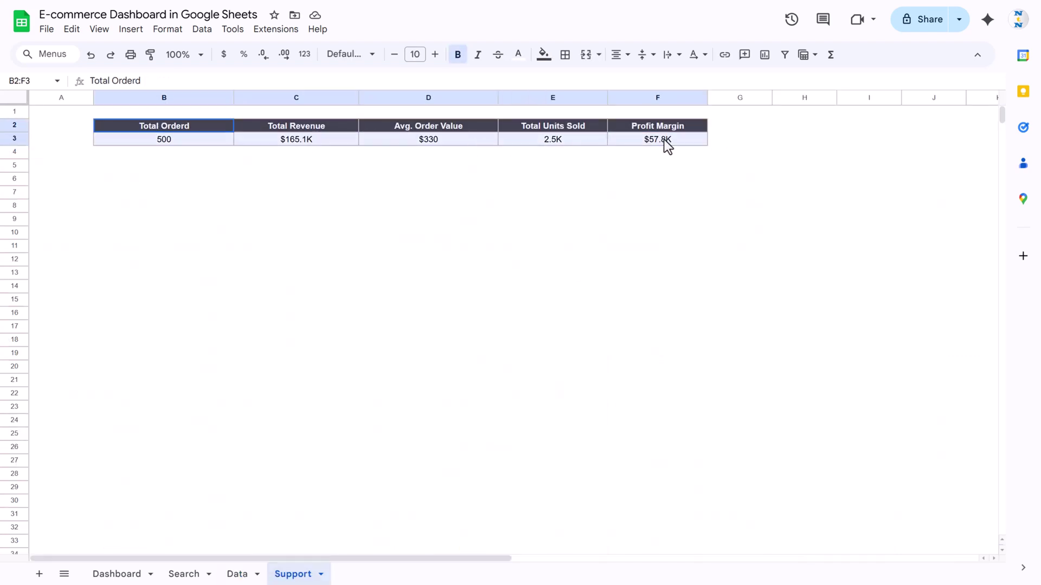
left_click(232, 237)
left_click(151, 573)
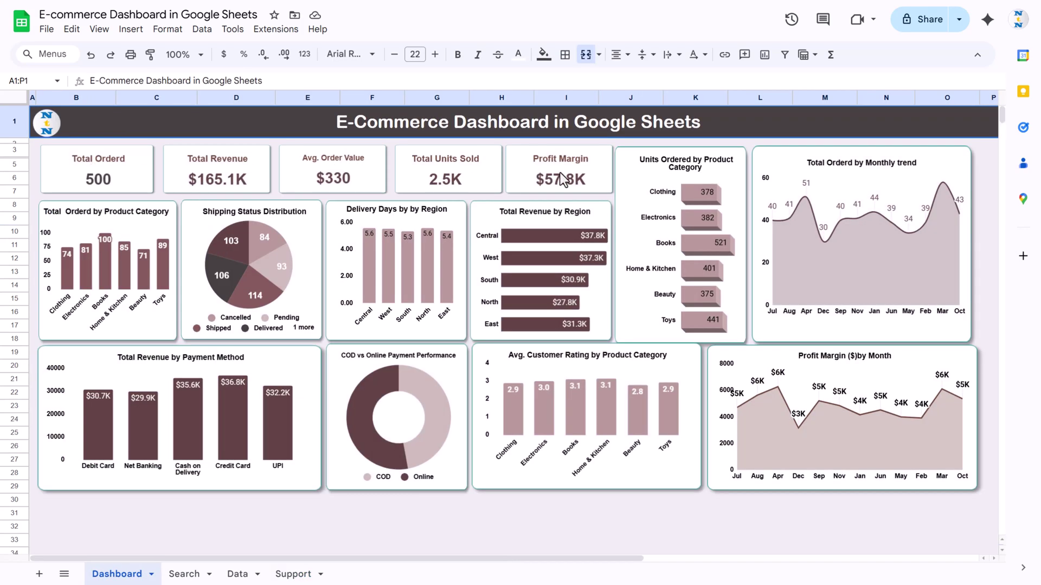
Insert a scorecard chart on the Support sheet from the Total Orderd heading and value in B2:B3
left_click(293, 573)
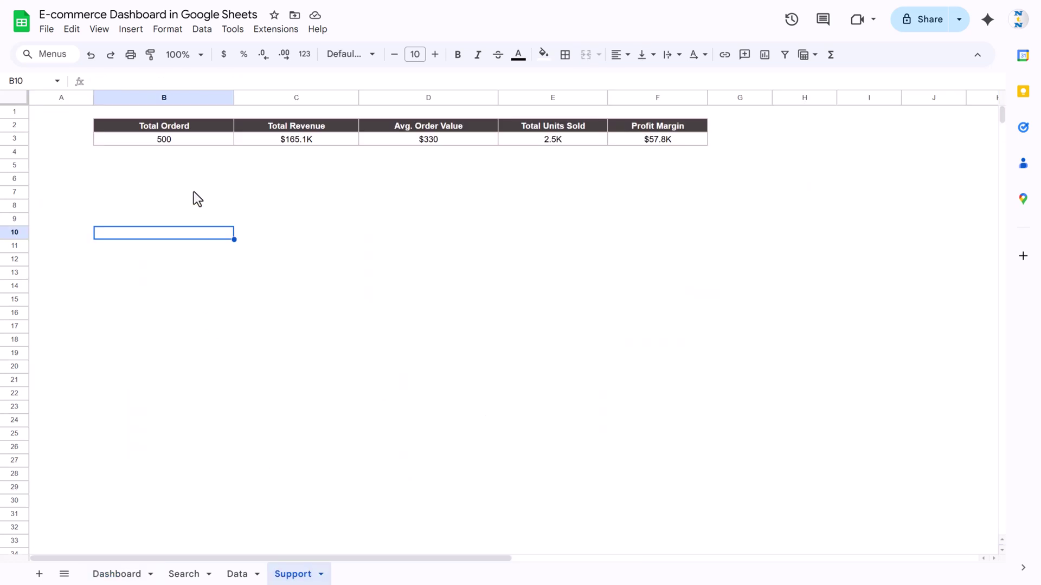
left_click_drag(184, 127, 184, 141)
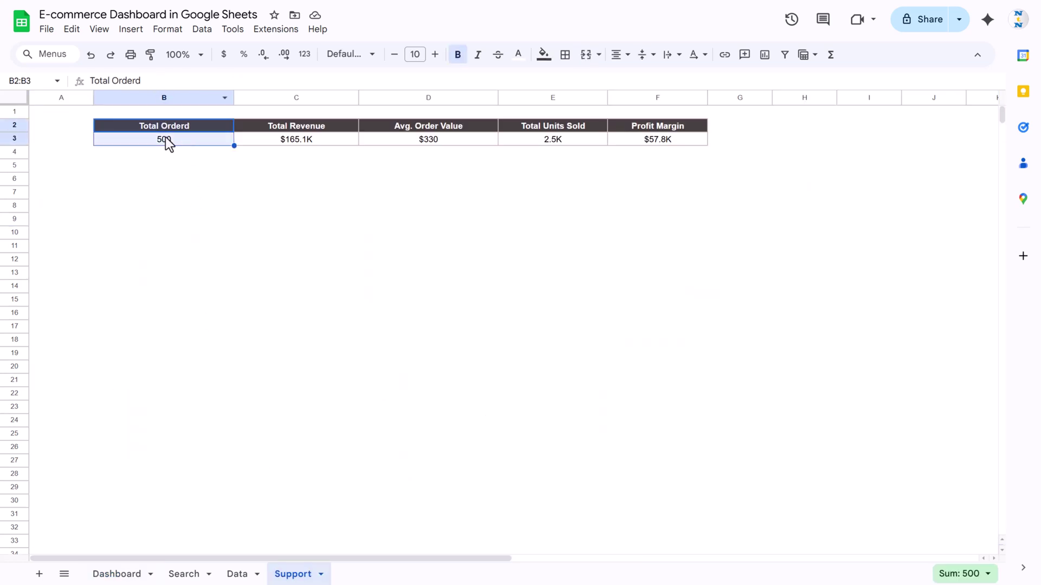
left_click(132, 29)
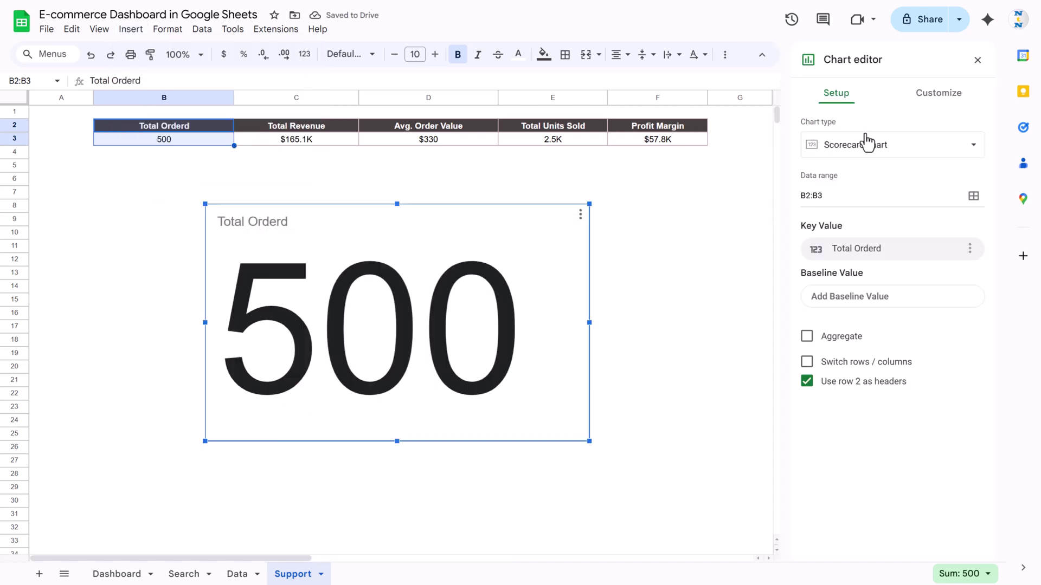
left_click(875, 155)
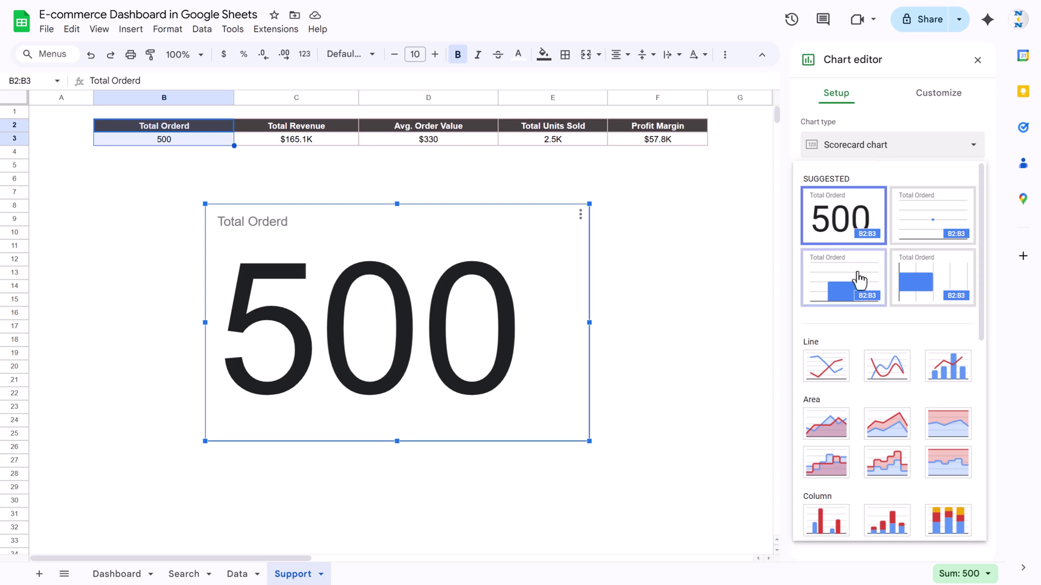
scroll(875, 334, "down", 1)
scroll(874, 336, "down", 8)
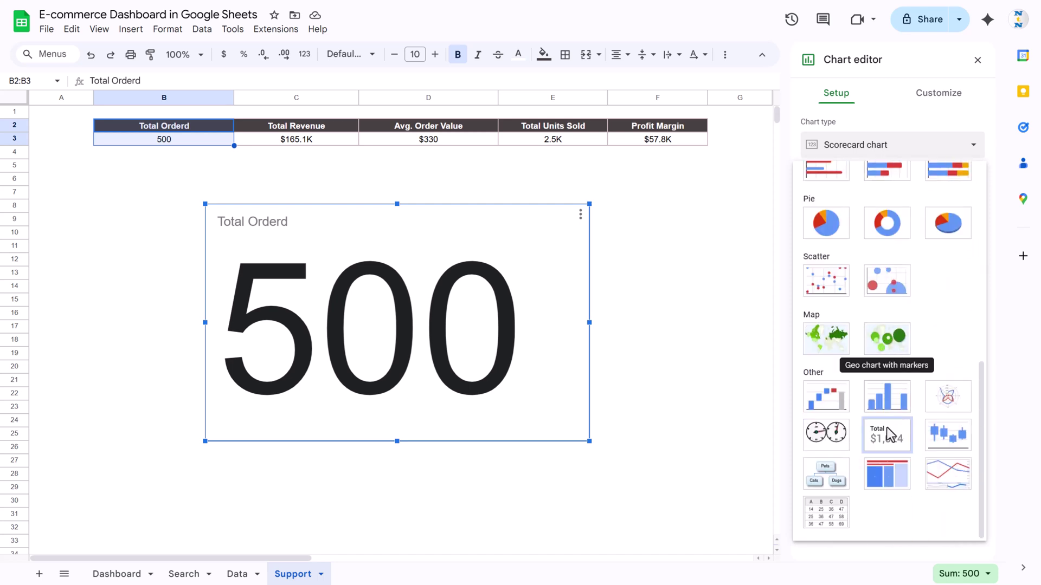
left_click(454, 267)
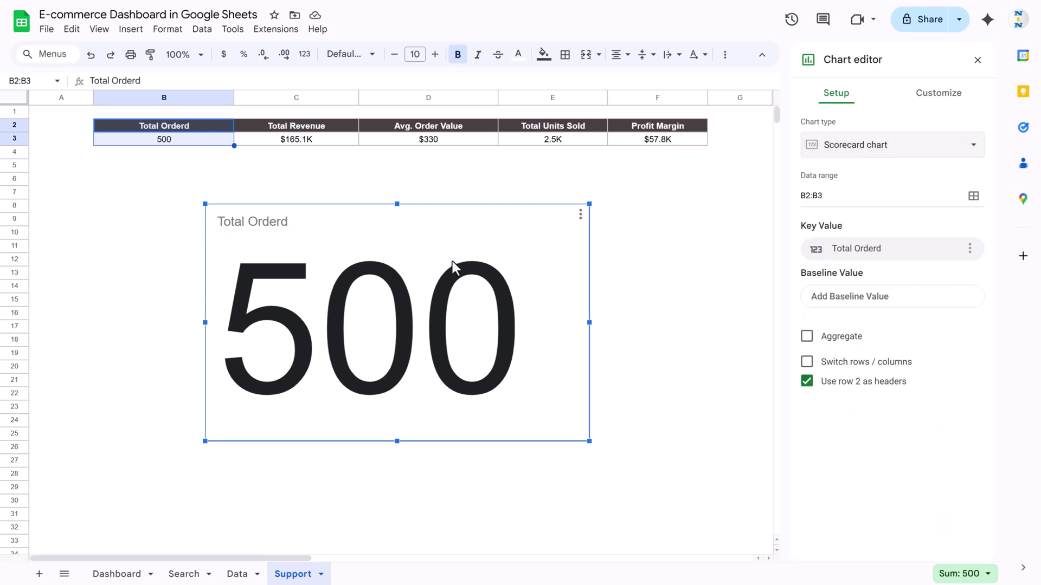
Center the scorecard's key value and set its font size to 36
left_click(938, 97)
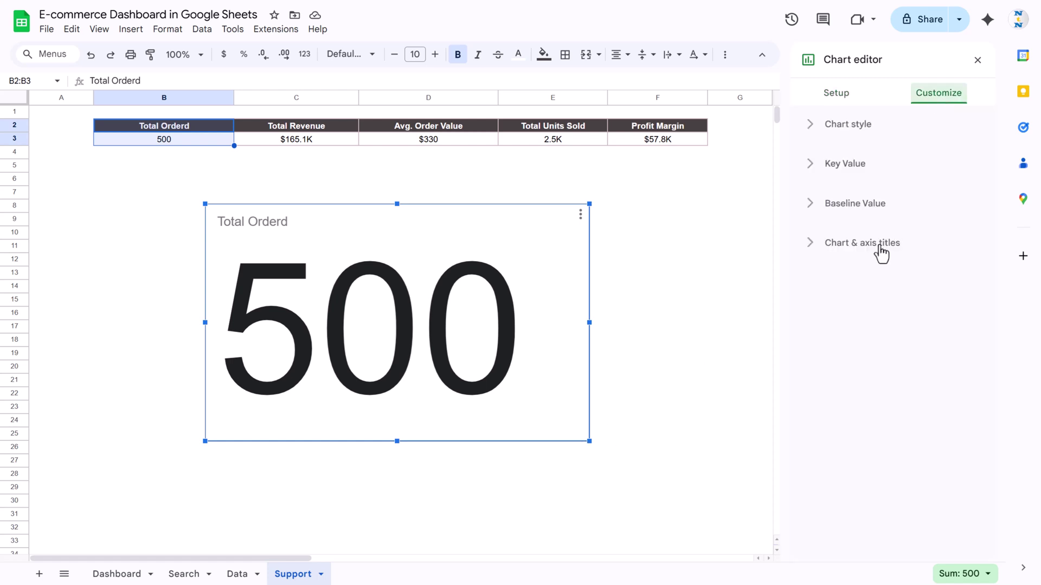
left_click(863, 166)
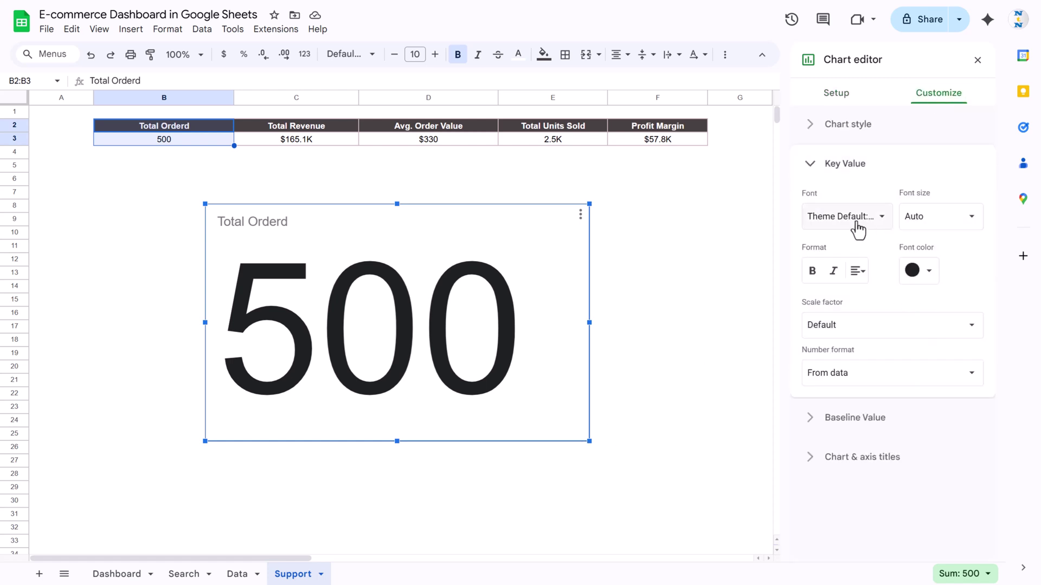
left_click(857, 271)
left_click(869, 306)
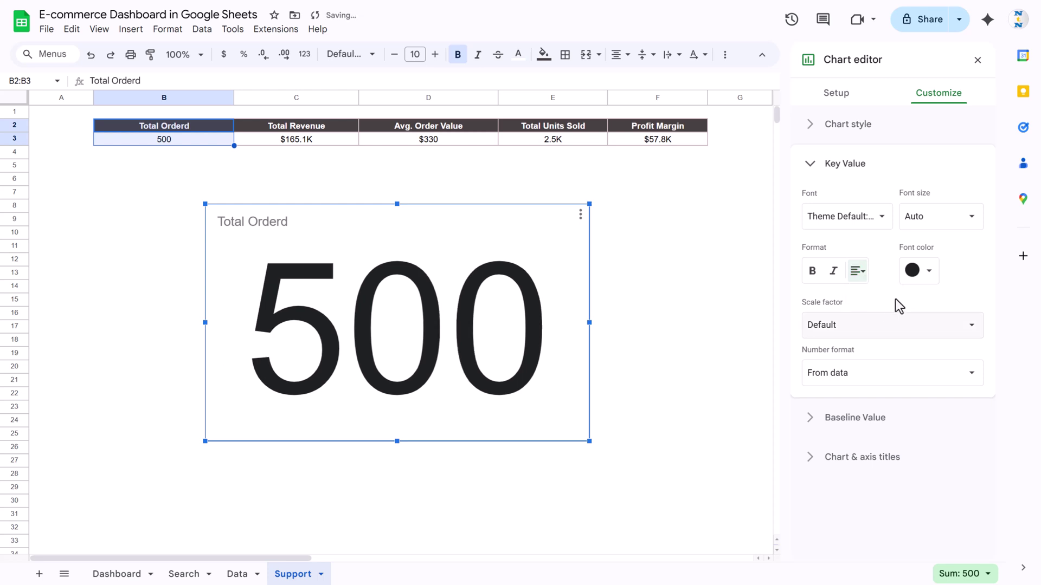
left_click(964, 219)
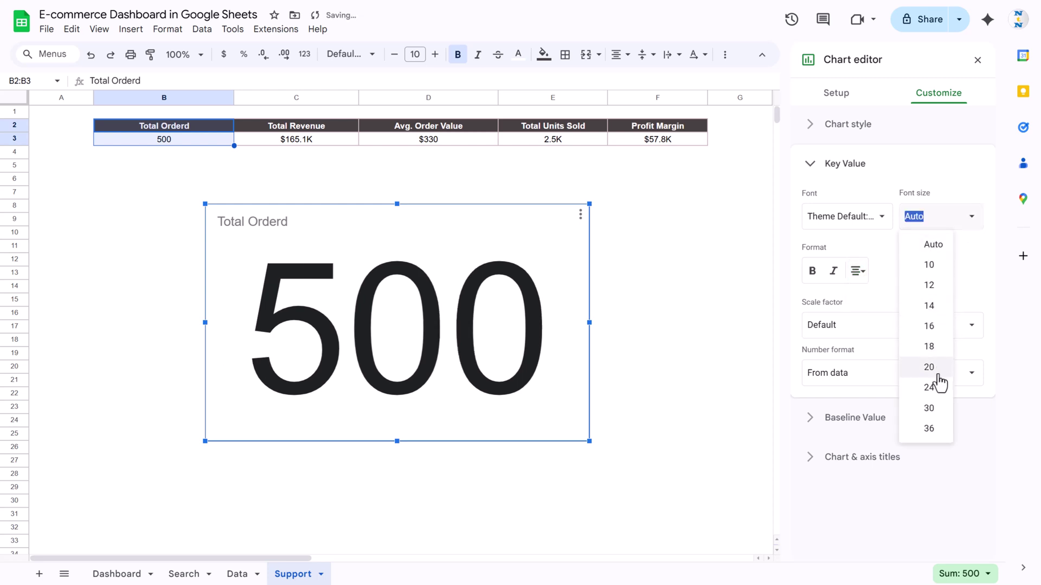
left_click(932, 388)
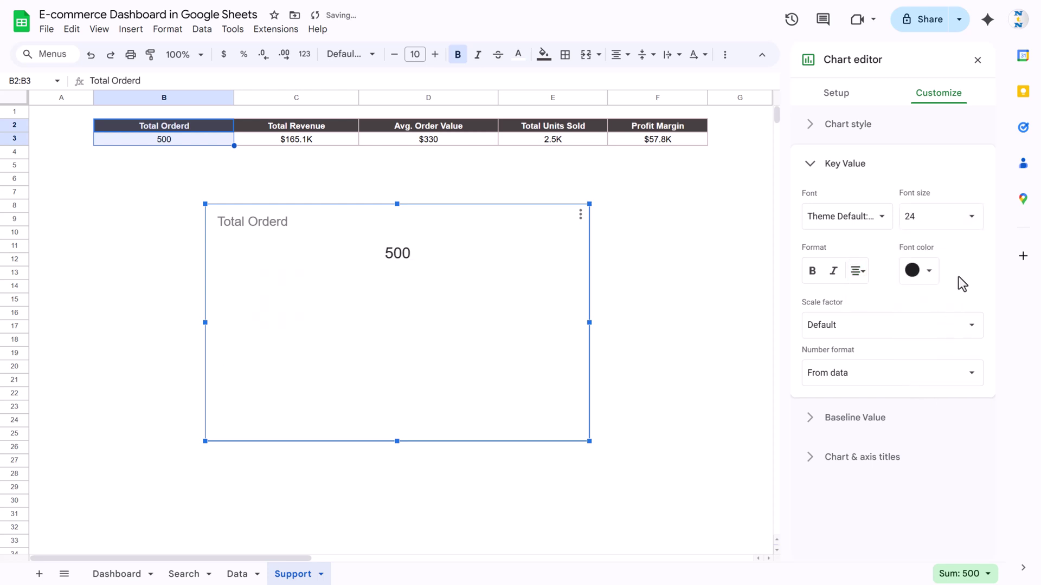
left_click(973, 216)
left_click(931, 429)
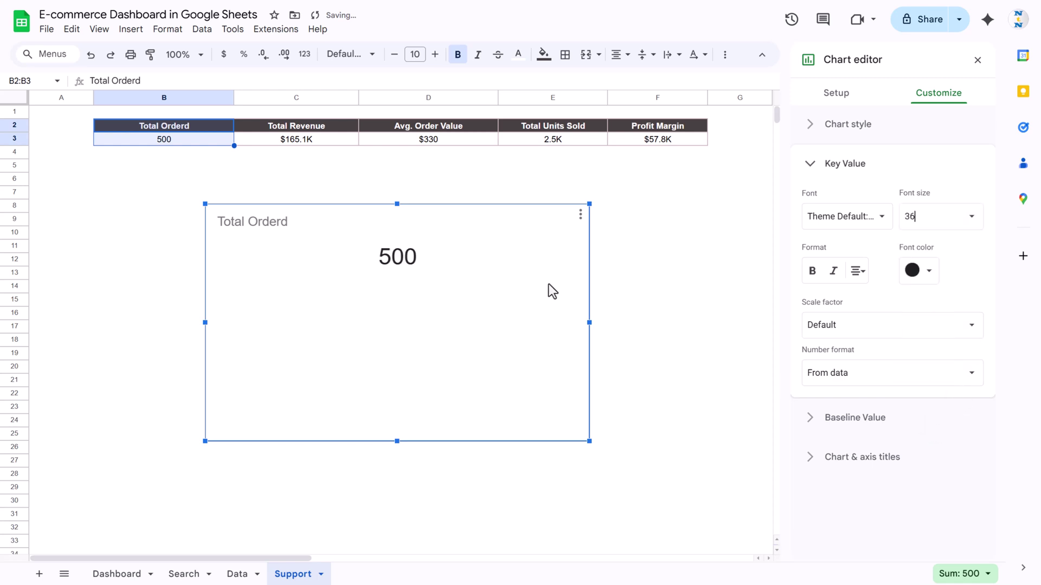
Center the scorecard's chart title and set its font size to 14
left_click(842, 166)
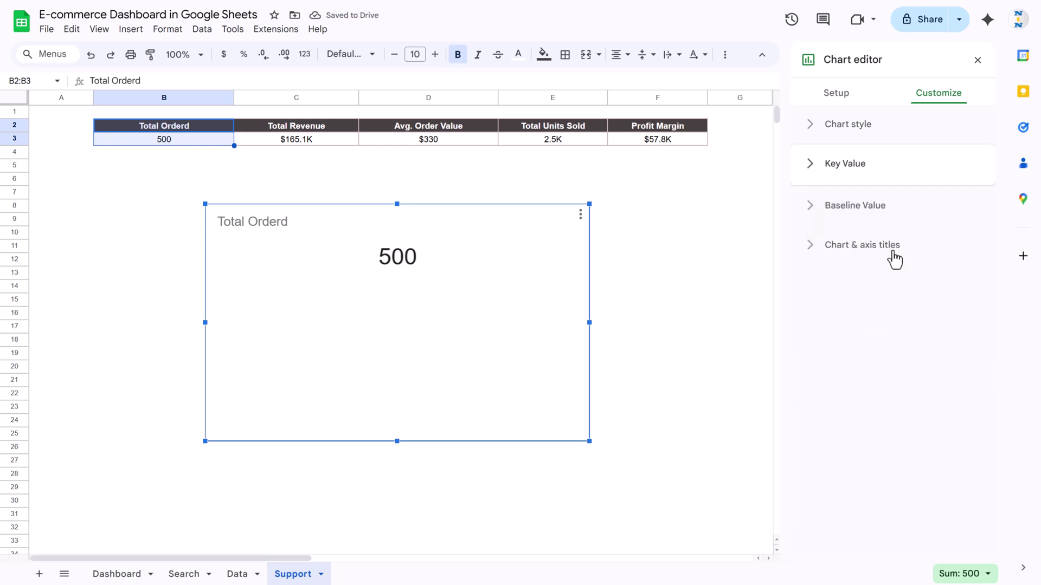
left_click(859, 204)
left_click(871, 205)
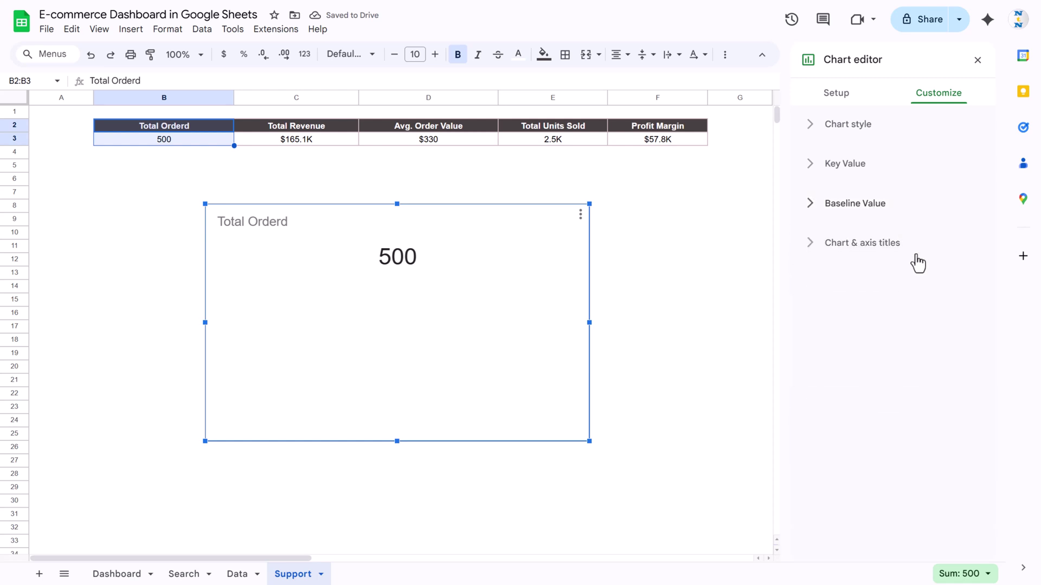
left_click(878, 250)
left_click(862, 462)
left_click(904, 480)
left_click(977, 407)
left_click(932, 251)
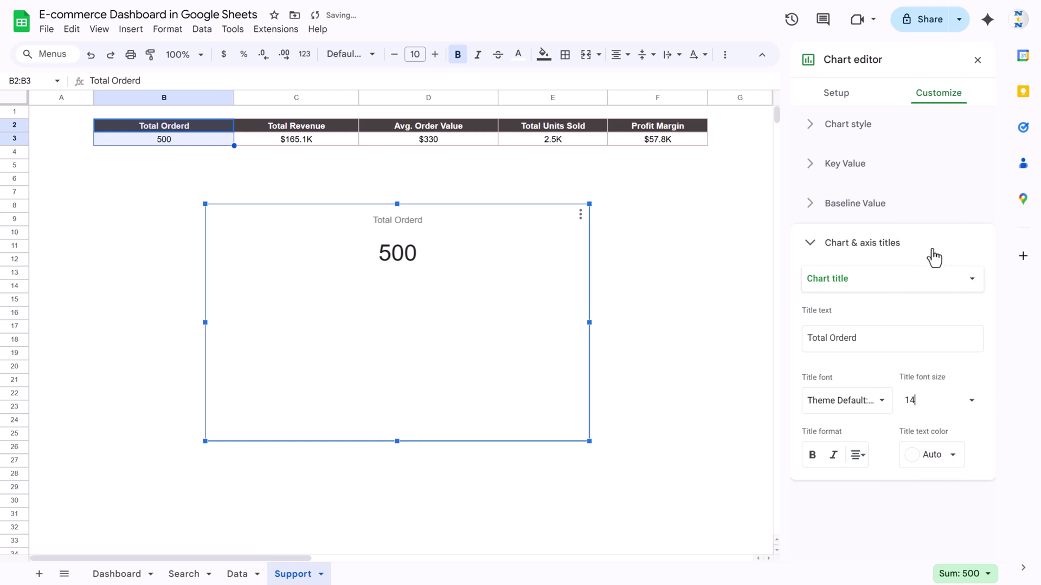
Shrink the Total Orderd scorecard to a compact card that fits closely around its title and value
left_click(589, 440)
left_click_drag(590, 441, 281, 251)
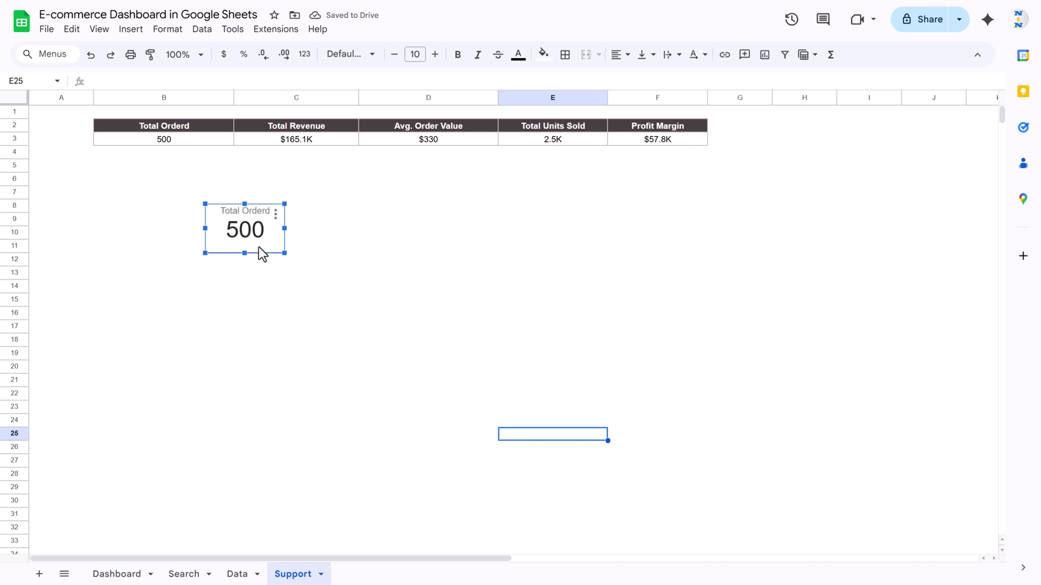
left_click(384, 248)
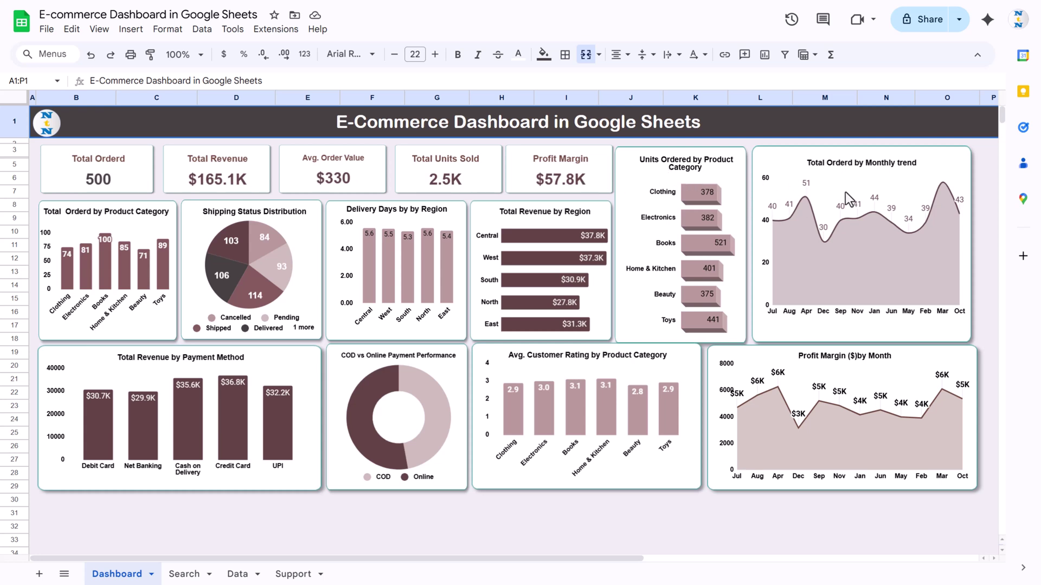
View the Data sheet, then insert an empty chart at cell E8 on the Support sheet and open it for editing
left_click(254, 567)
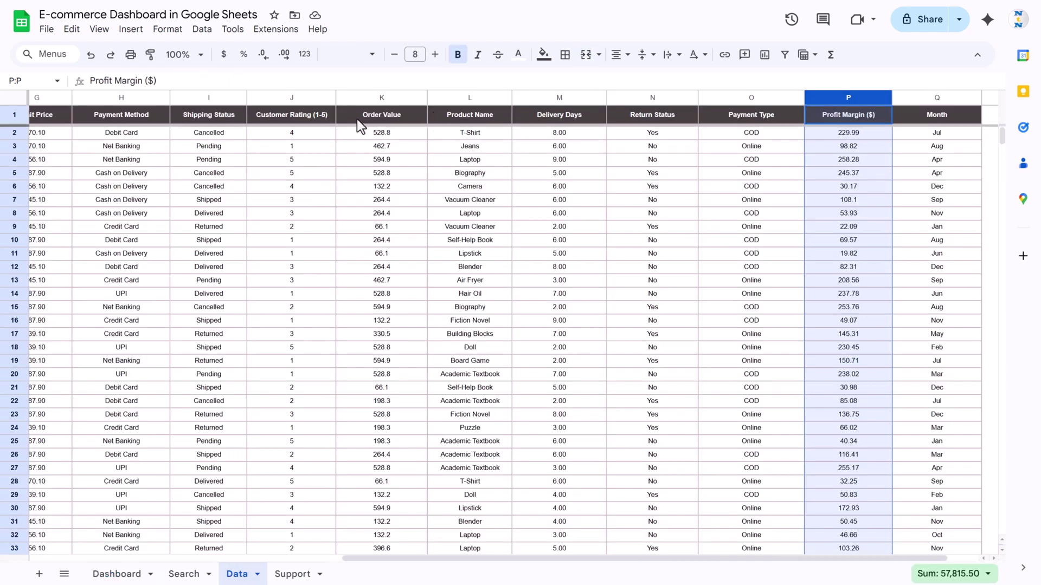
left_click(285, 576)
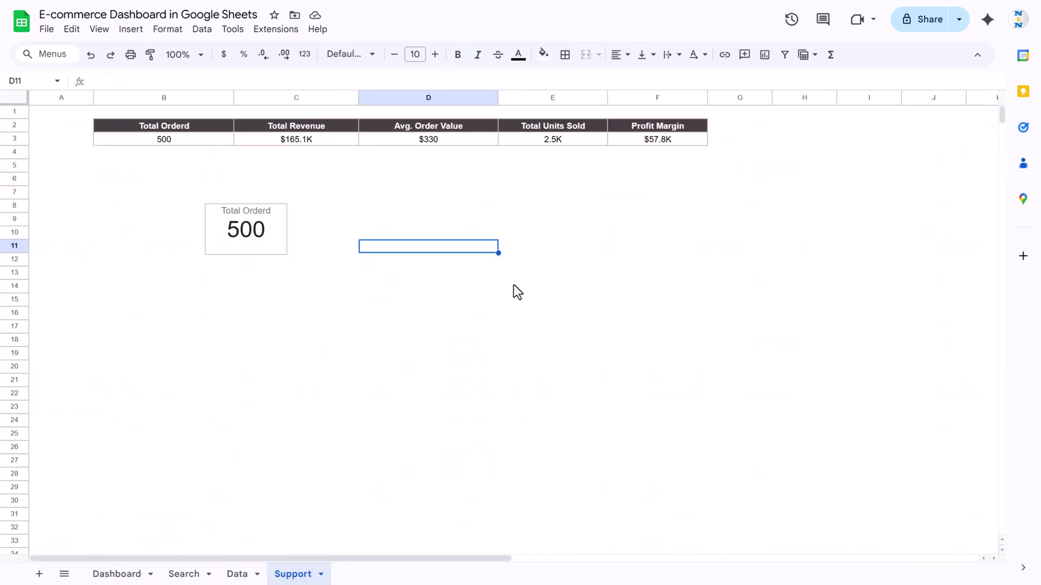
left_click(225, 213)
left_click(506, 208)
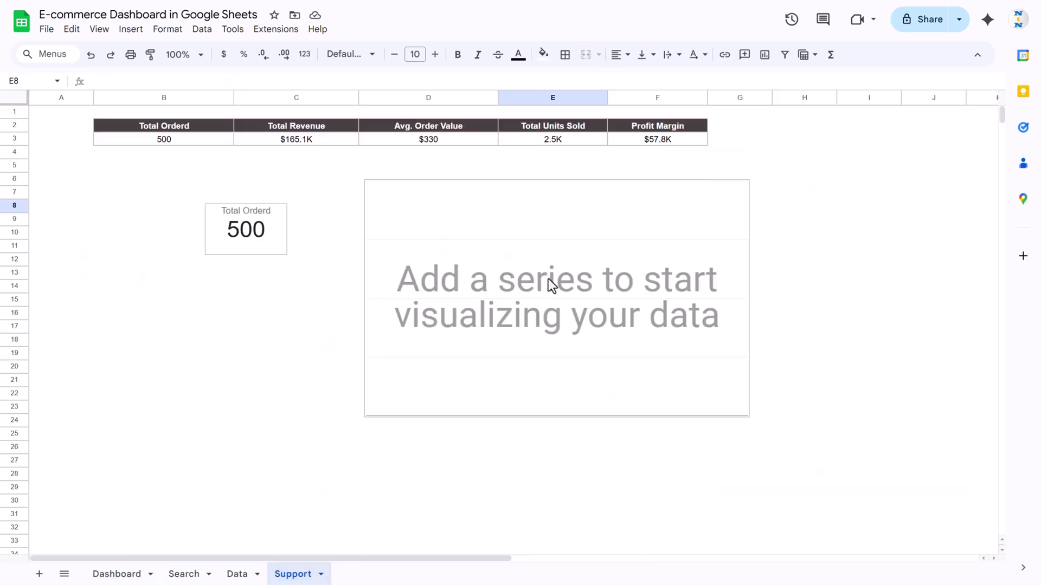
double_click(557, 213)
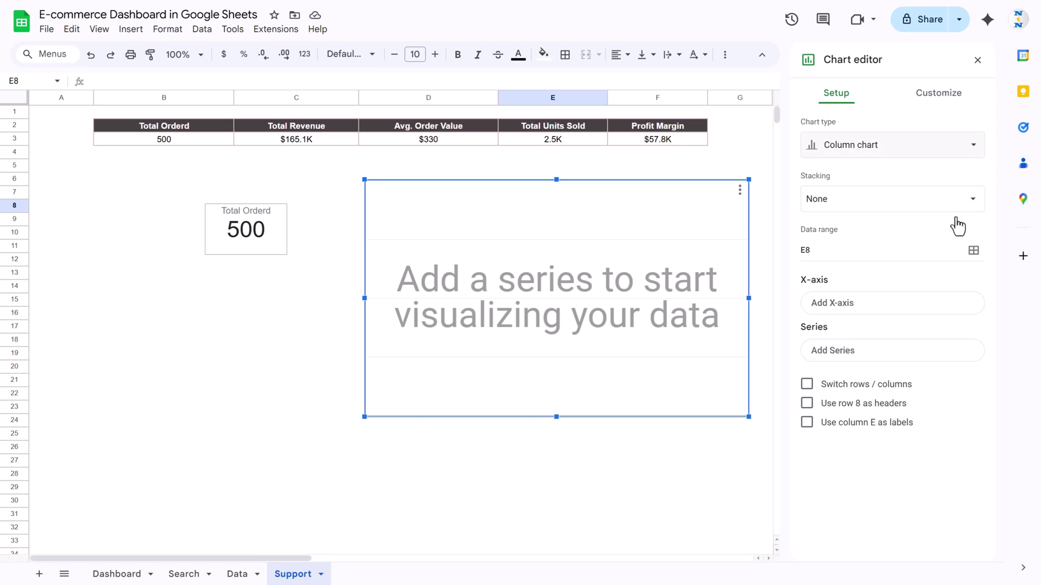
Set the new chart's data range to the Product Category column (Data!C:C) and the Units Ordered column (Data!F:F)
left_click(974, 250)
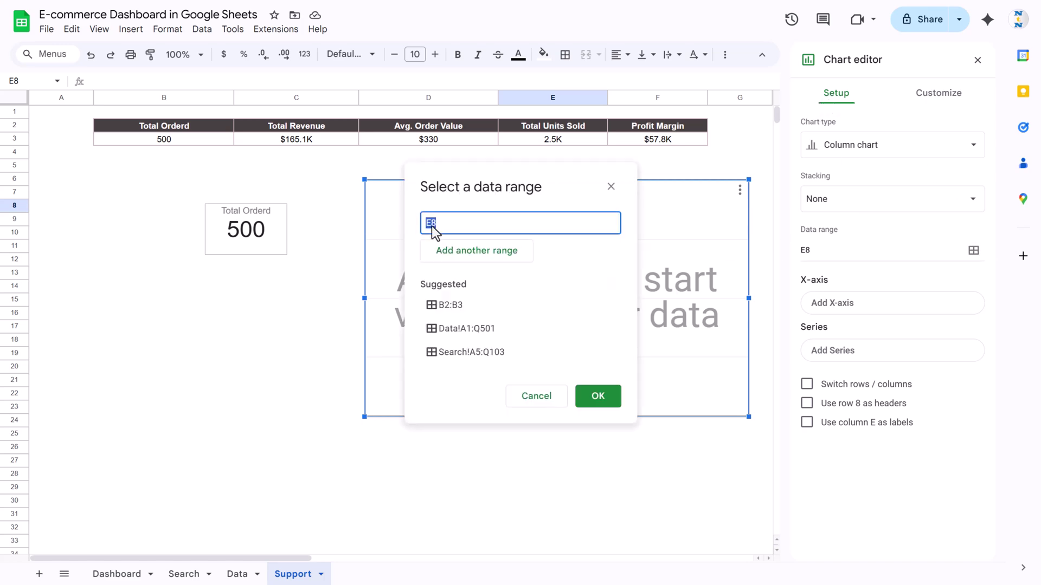
left_click(234, 576)
scroll(85, 538, "left", 10)
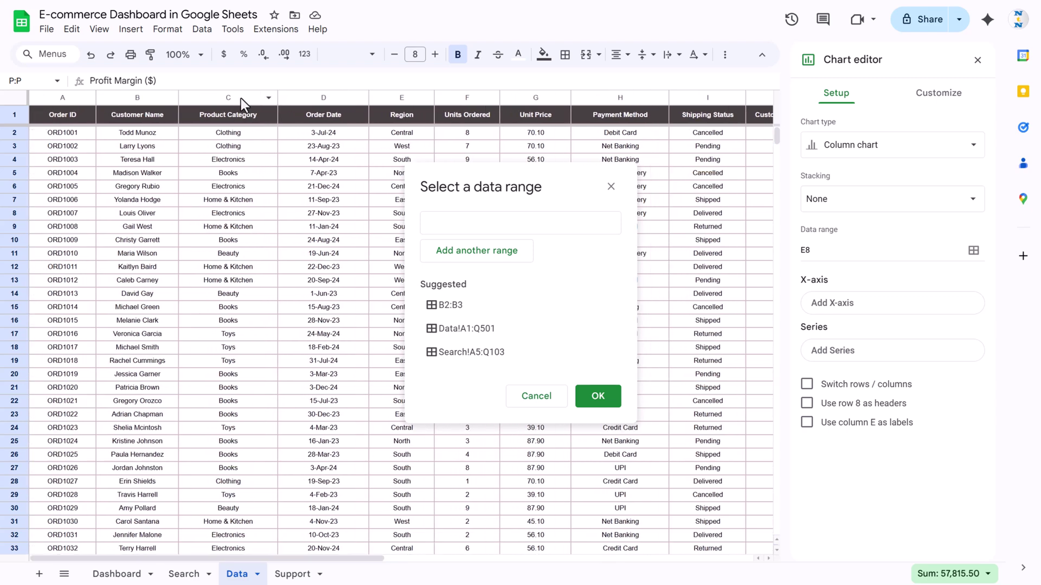
left_click(240, 98)
left_click(496, 254)
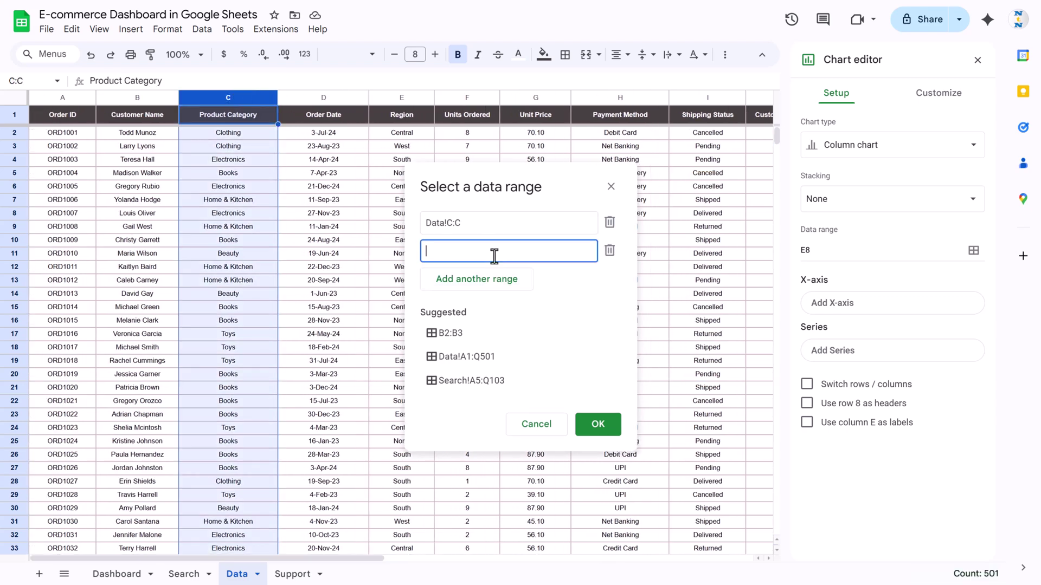
left_click(469, 99)
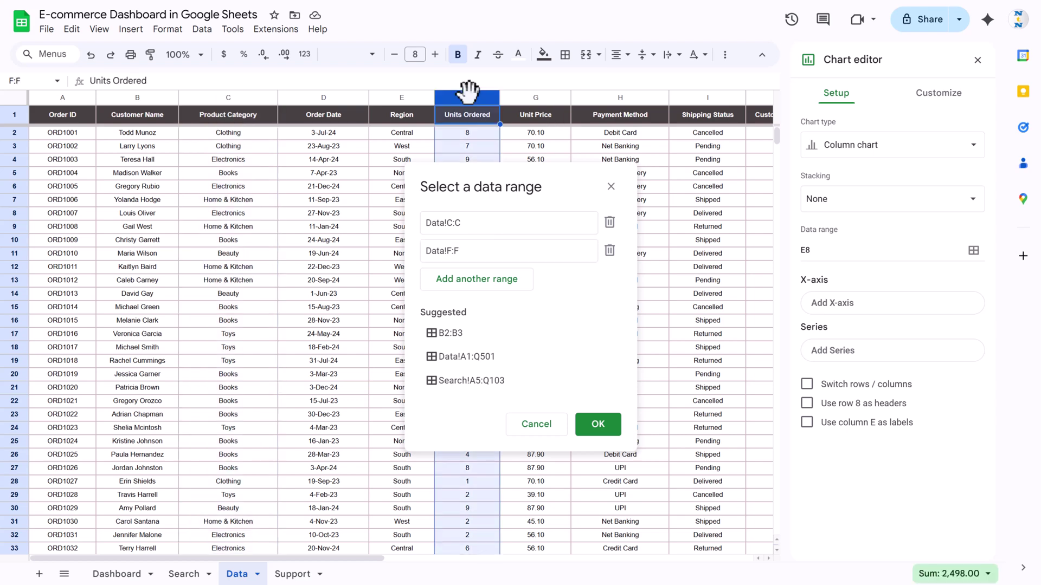
left_click(596, 426)
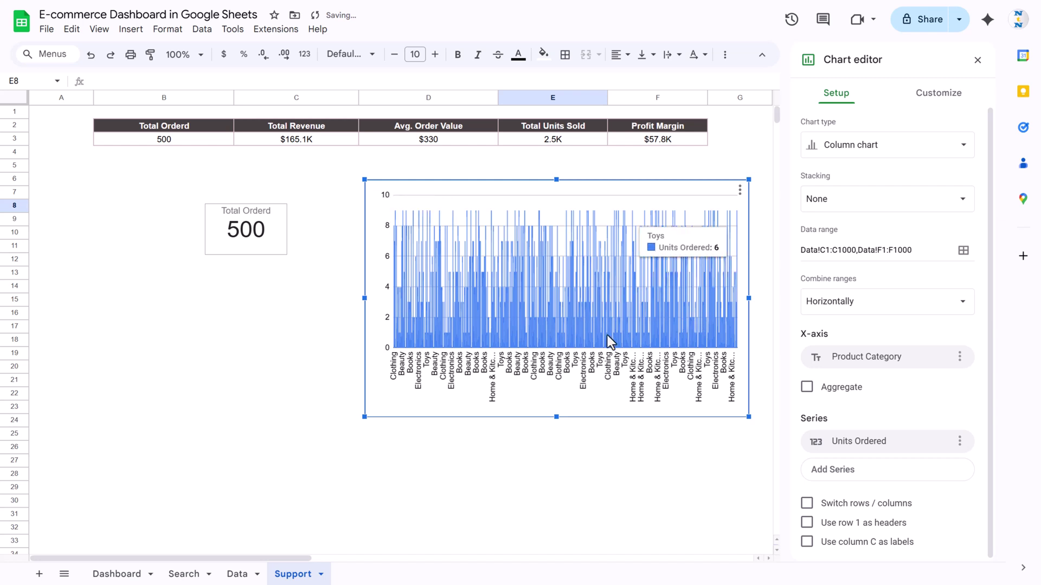
Change the chart to a bar chart, aggregated by Product Category, with row 1 used as headers
left_click(871, 152)
scroll(840, 434, "down", 3)
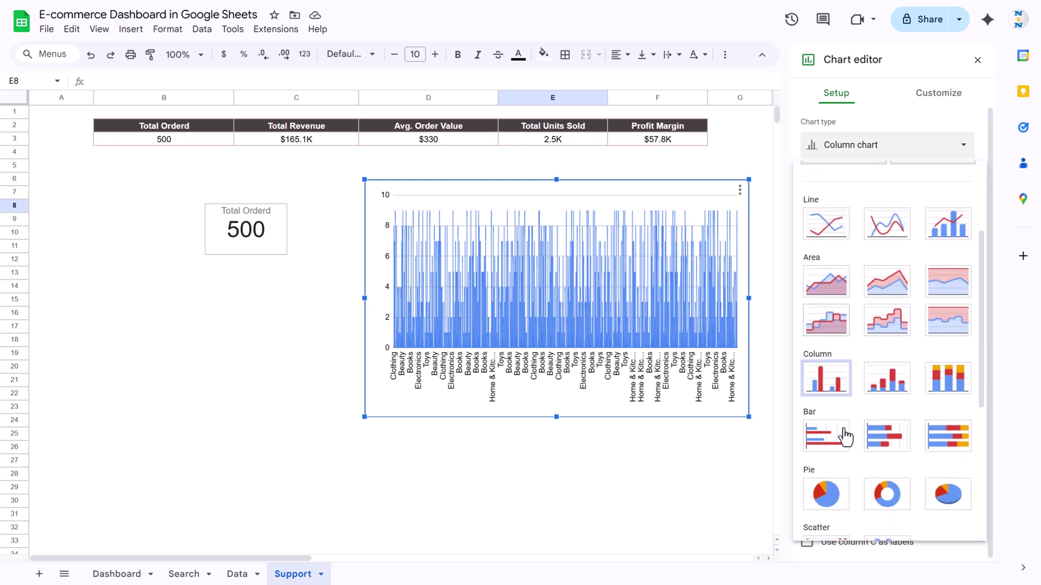
left_click(838, 448)
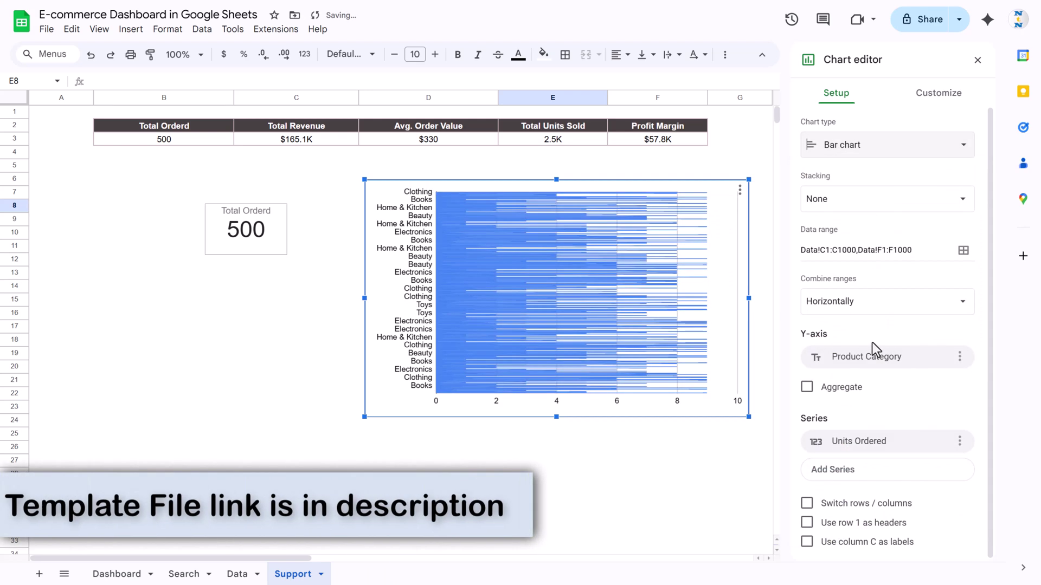
left_click(811, 393)
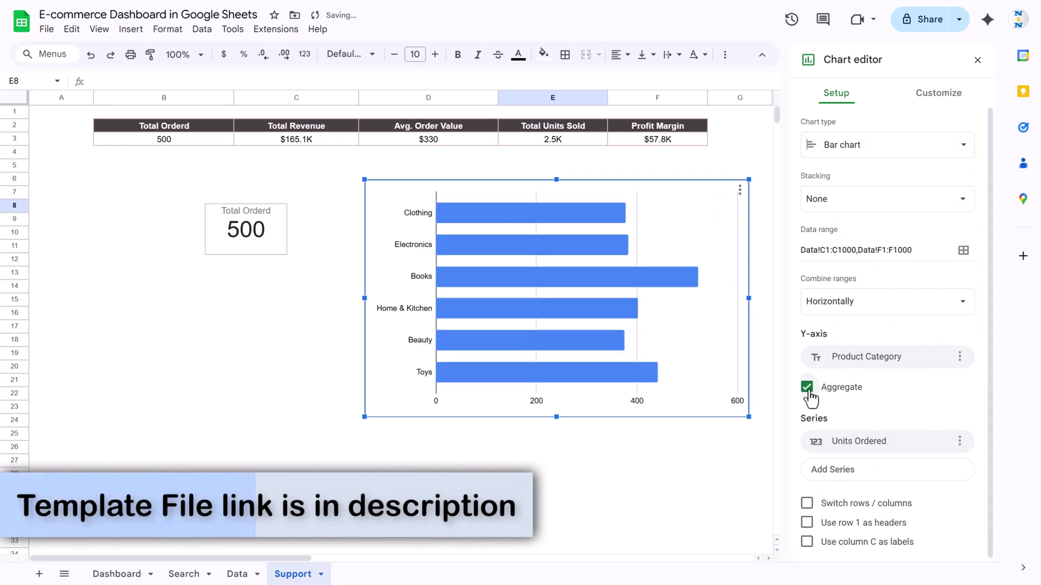
left_click(872, 526)
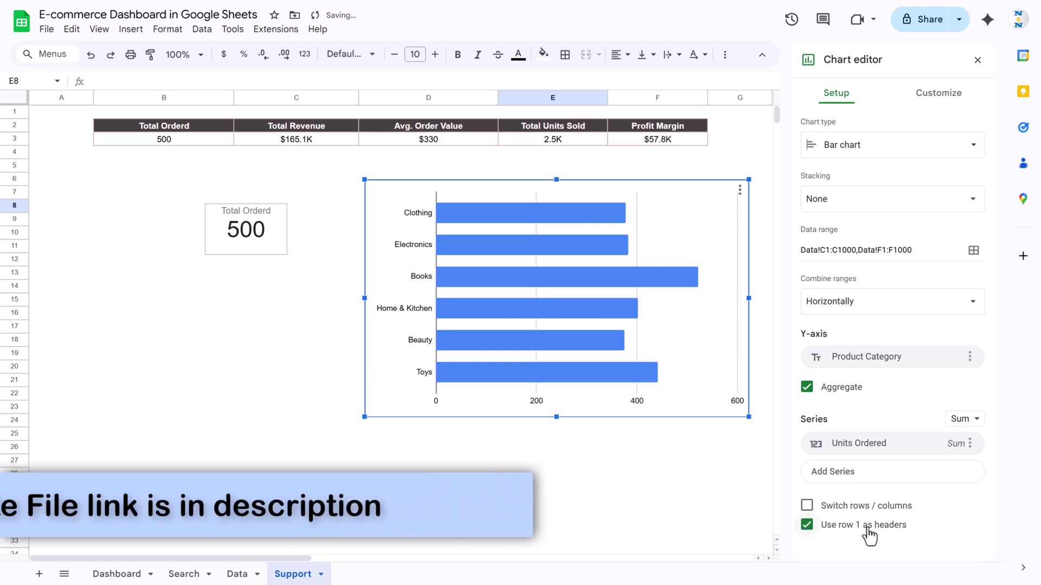
Give the bar chart a 3D style
left_click(939, 93)
left_click(858, 130)
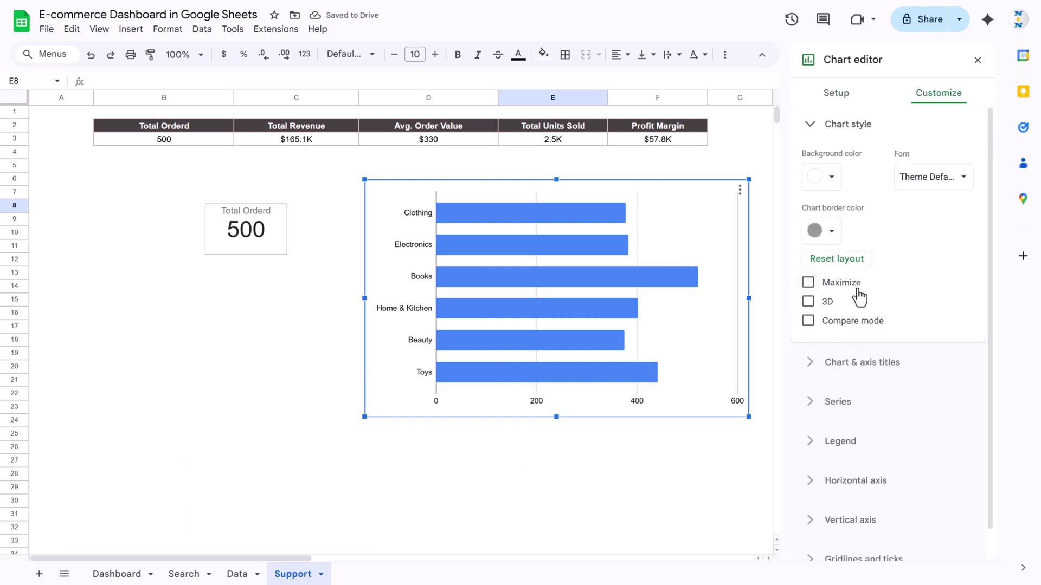
left_click(807, 302)
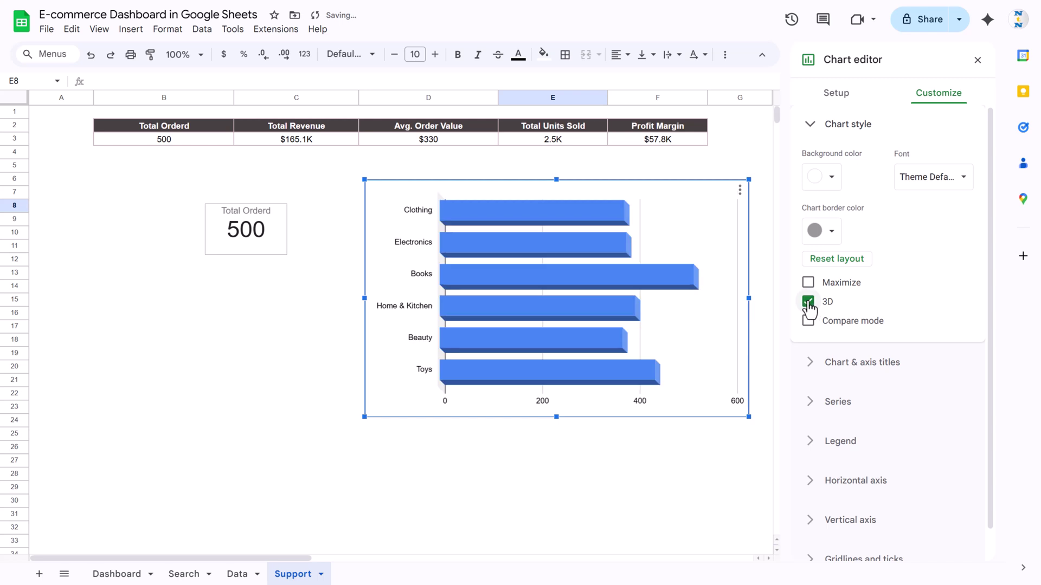
Fill the Units Ordered series with dark orange and show data labels on its bars
left_click(828, 404)
left_click(876, 335)
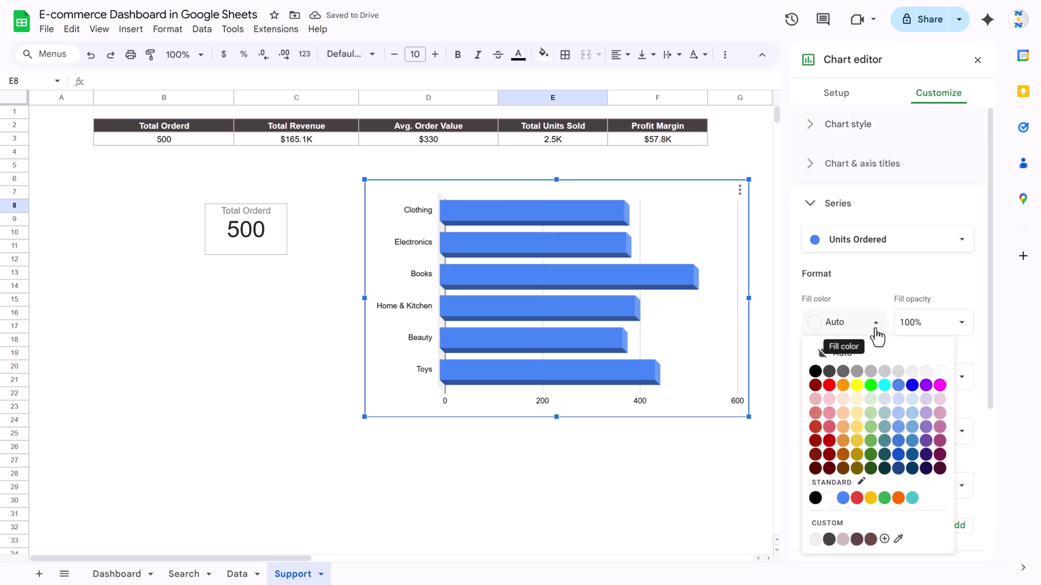
left_click(843, 454)
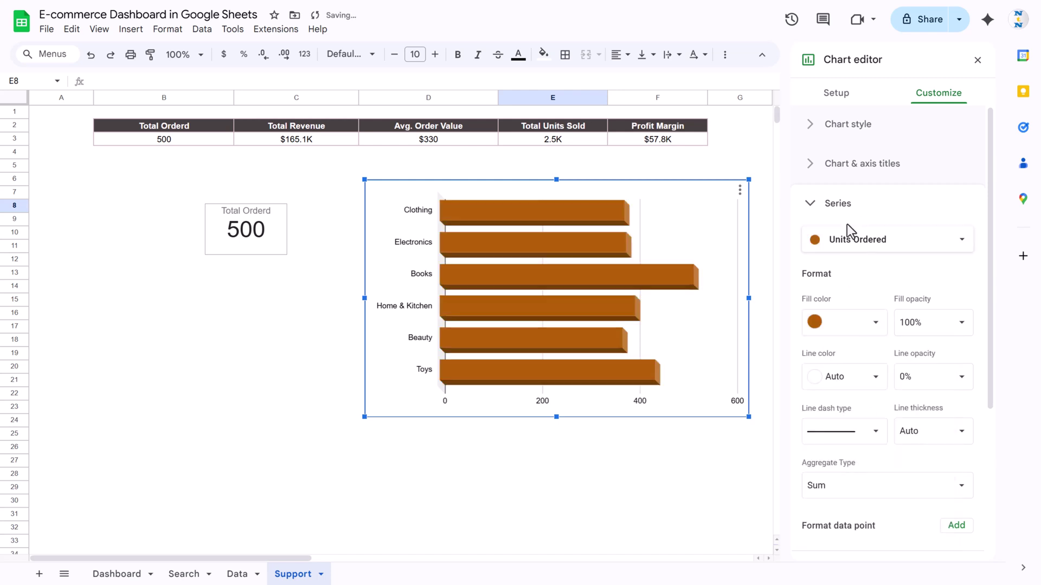
scroll(877, 412, "down", 4)
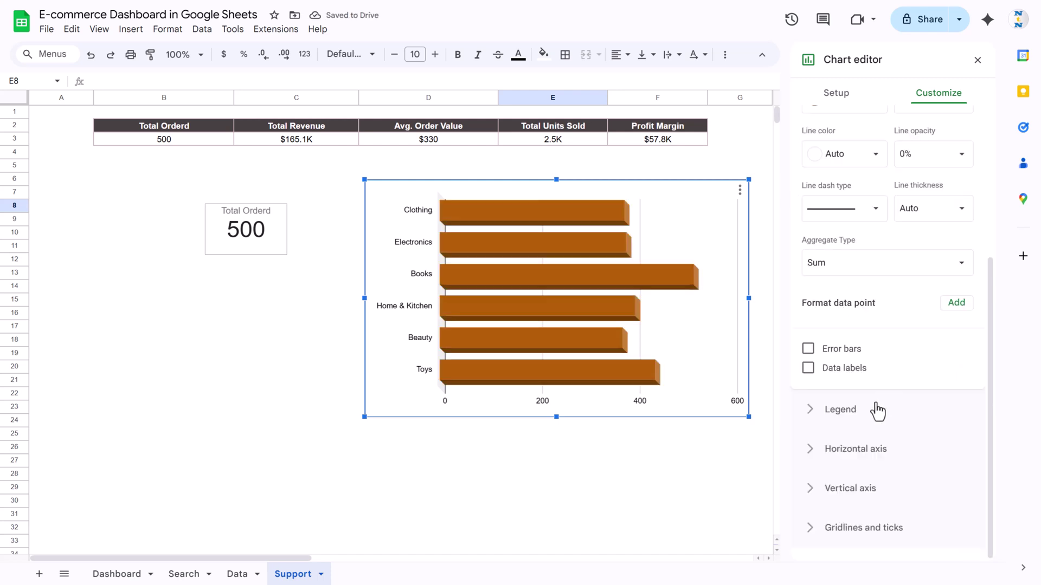
left_click(834, 372)
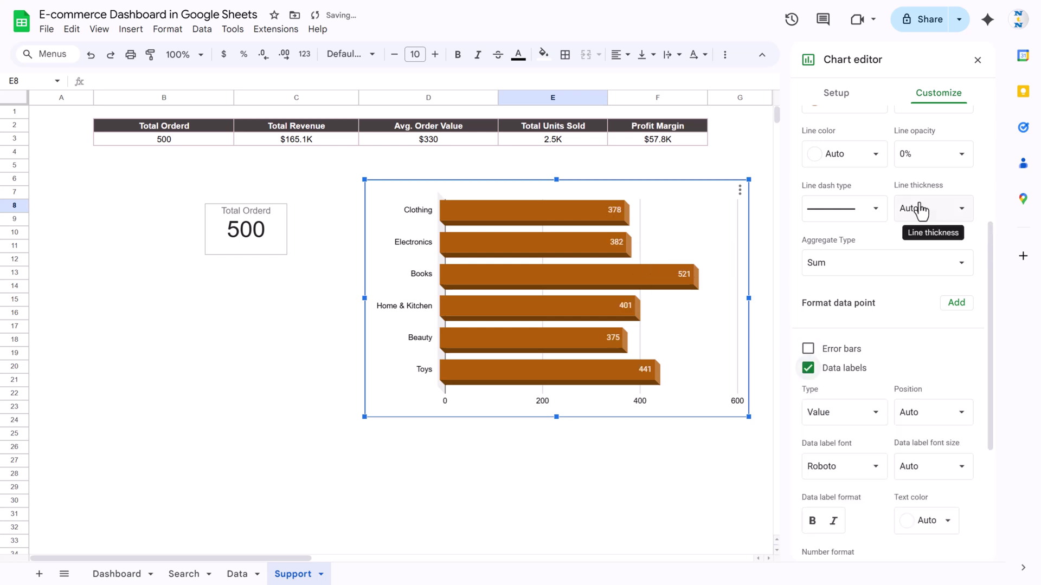
scroll(858, 386, "down", 4)
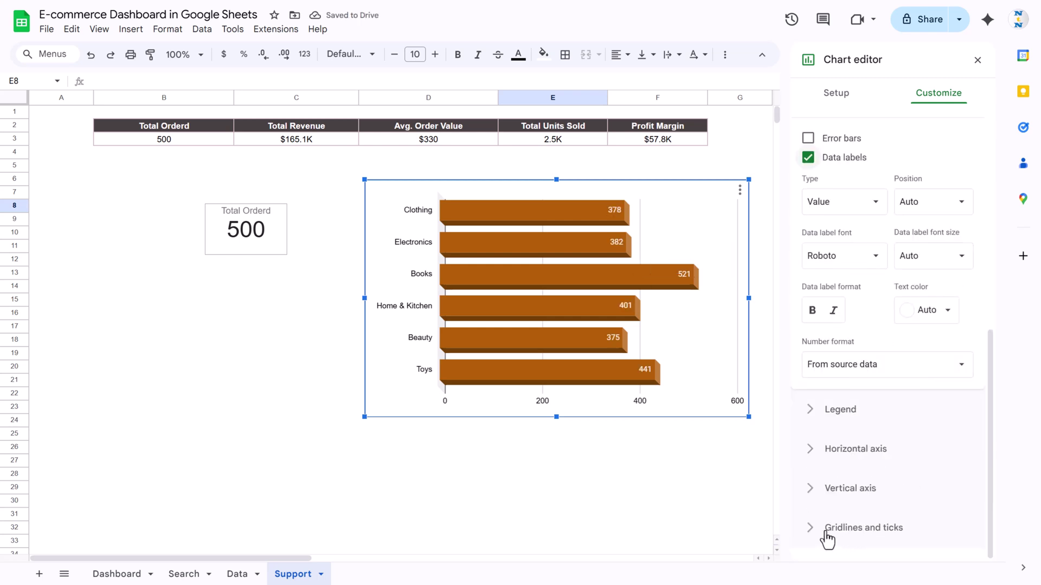
scroll(837, 374, "up", 8)
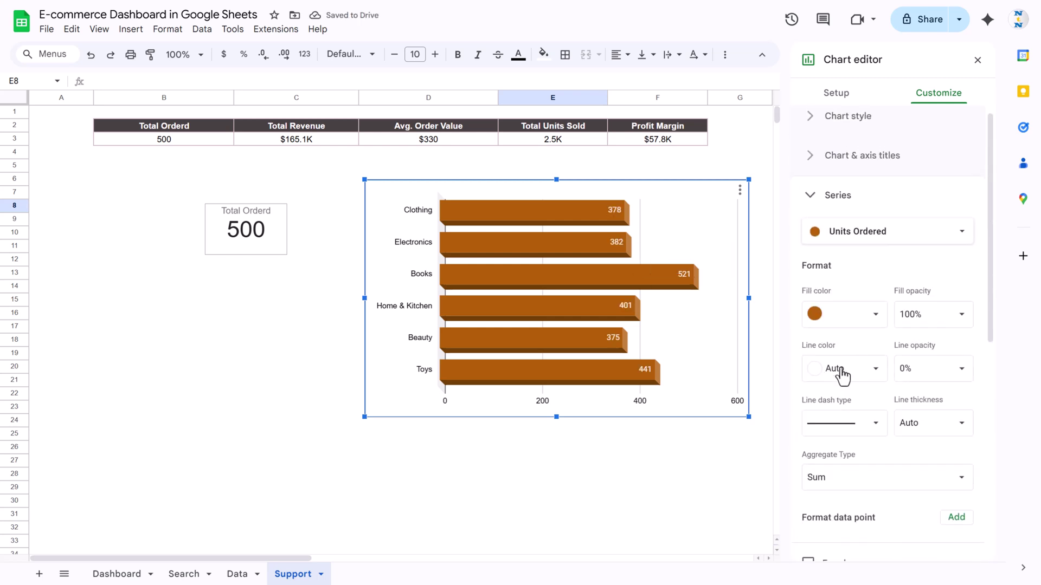
Title the bar chart "Unit Ordered by Product Category"
left_click(877, 158)
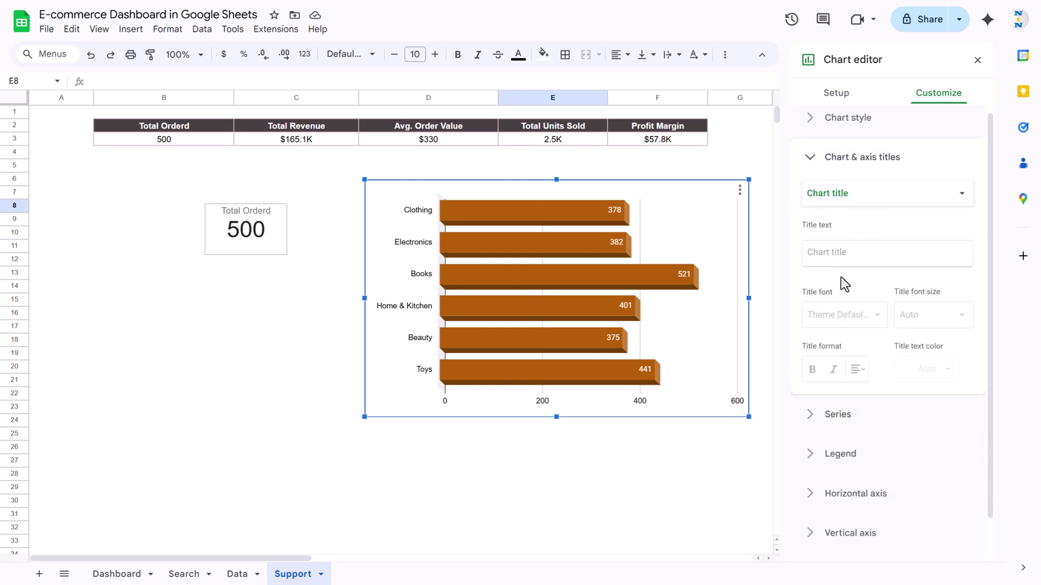
left_click(845, 255)
type("Uni")
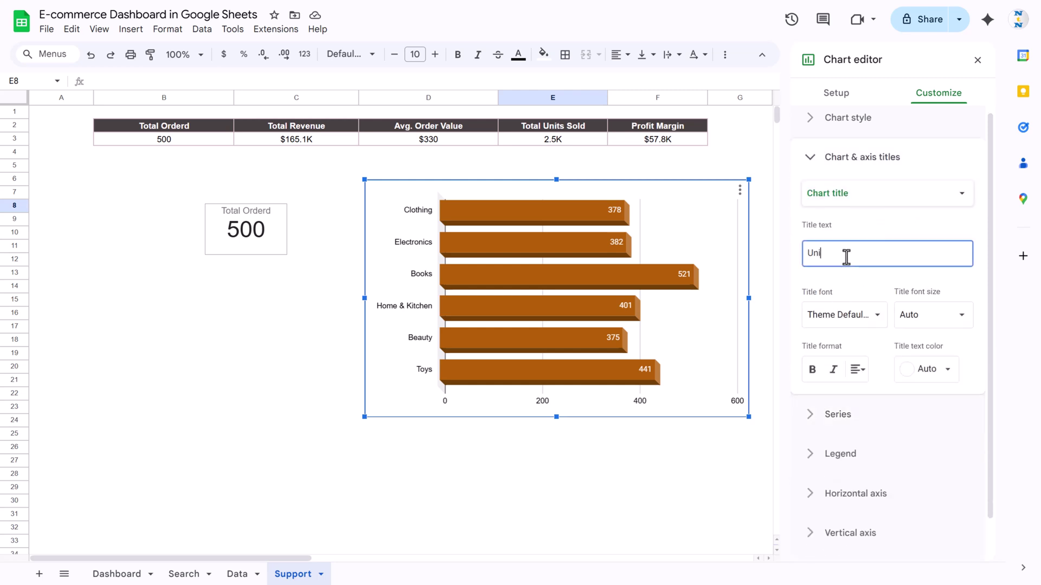
type("t Ordered by Product Category")
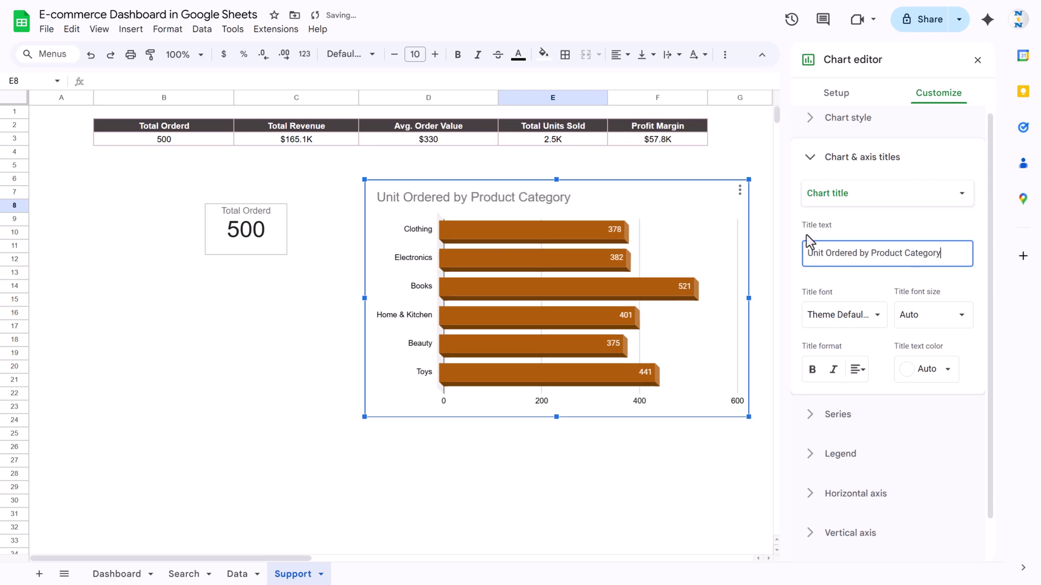
Center the bar chart's title, set its font size to 14, and open its text color choices
left_click(857, 369)
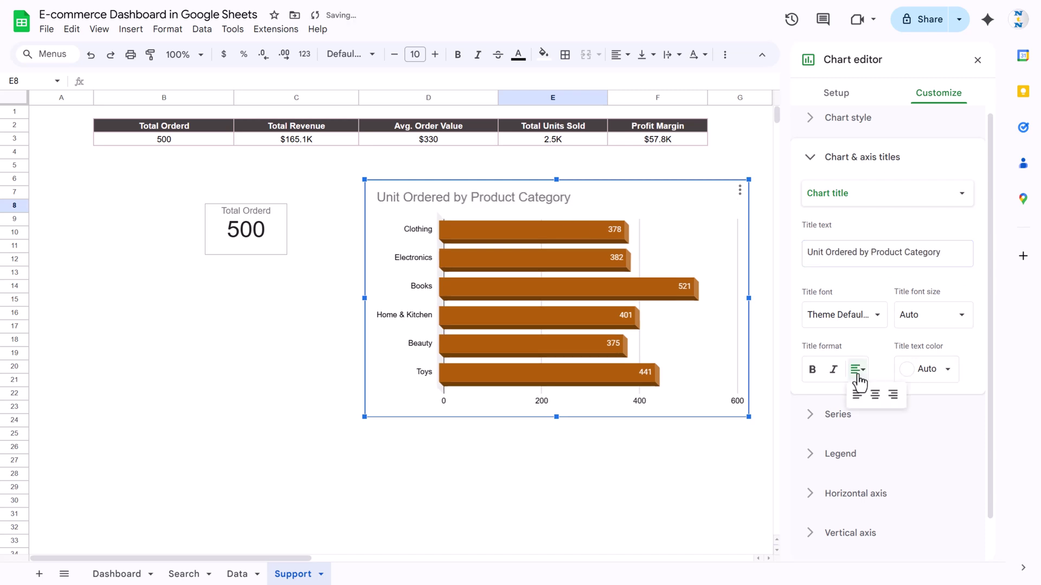
left_click(876, 396)
left_click(961, 319)
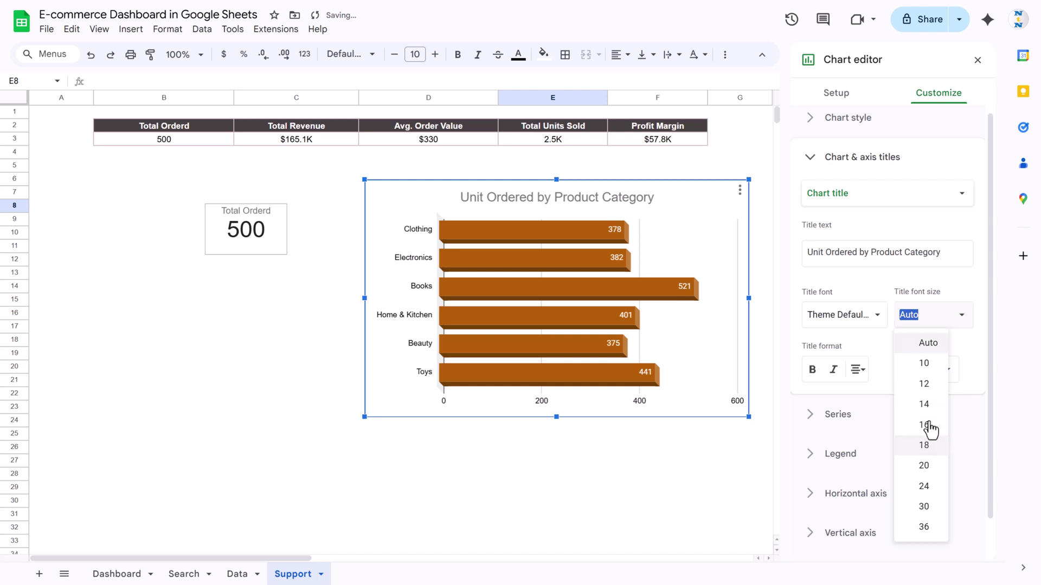
left_click(928, 404)
left_click(949, 370)
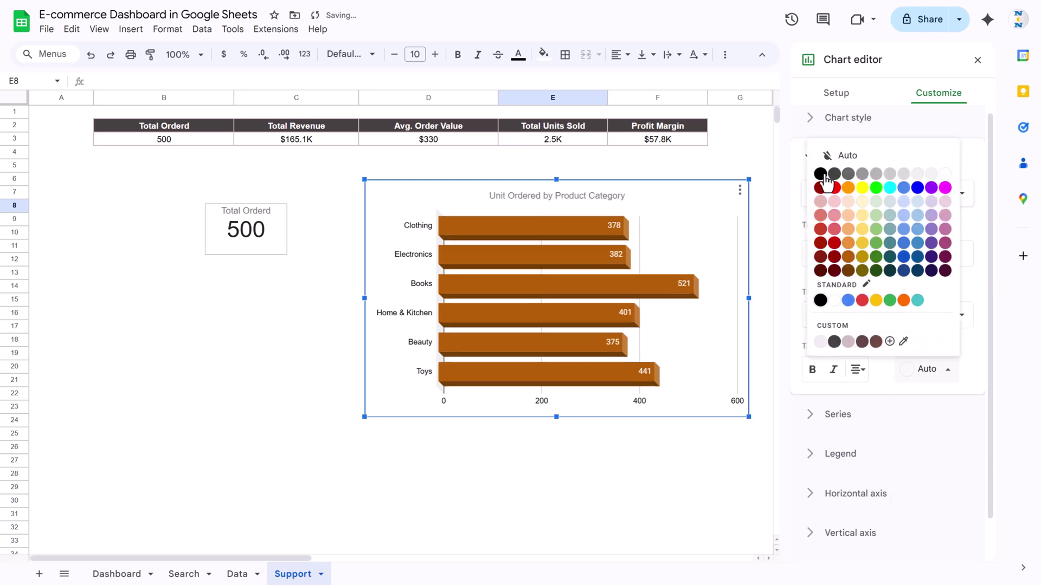
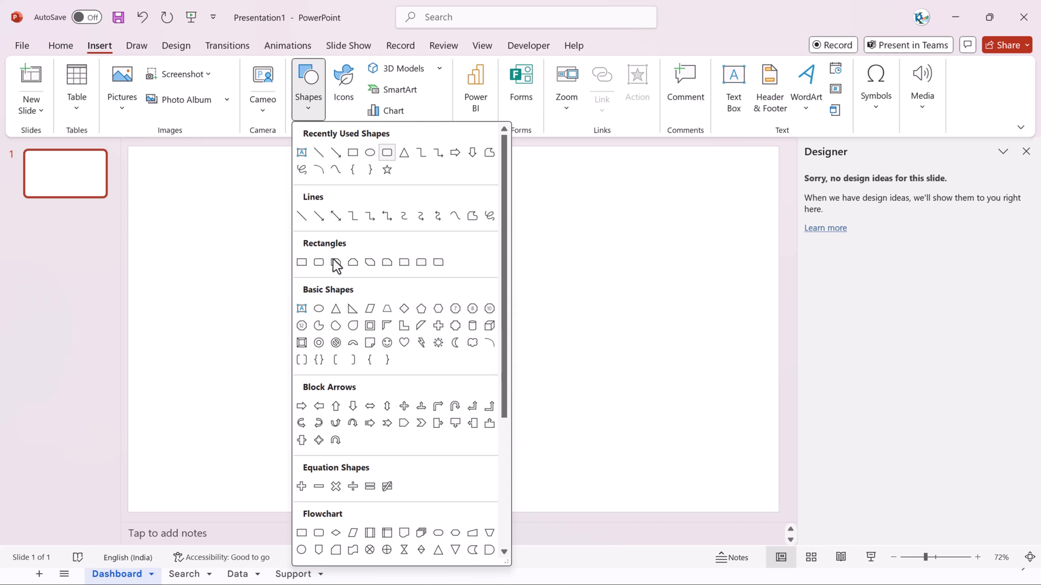
In PowerPoint, draw a rounded rectangle about 9.3 cm high and 11 cm wide on the blank slide and reduce its corner rounding
left_click(318, 263)
left_click_drag(269, 208, 481, 386)
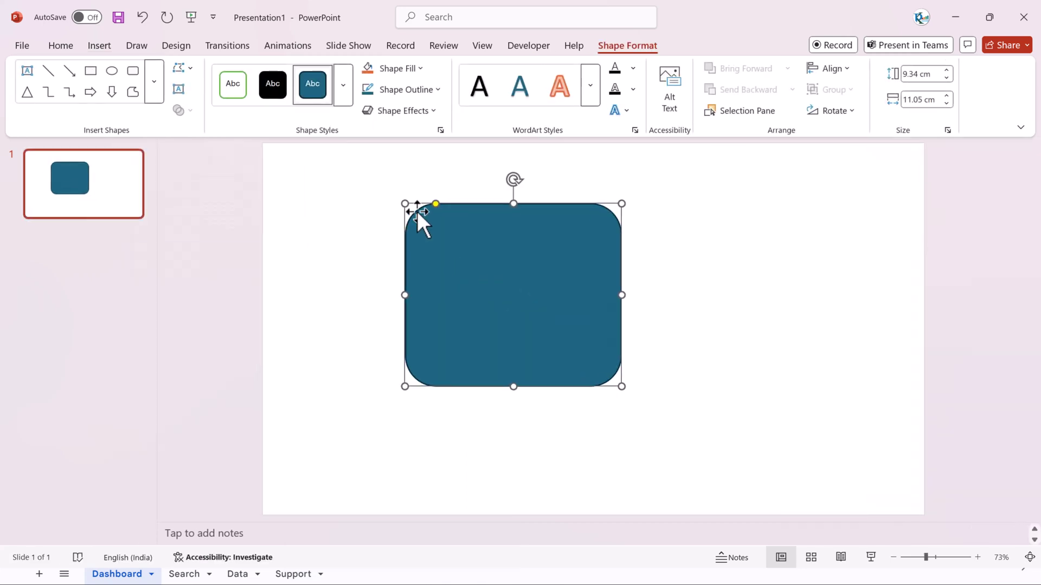
left_click_drag(438, 204, 412, 203)
Fill the rounded rectangle with white and give it a light green outline
left_click(399, 69)
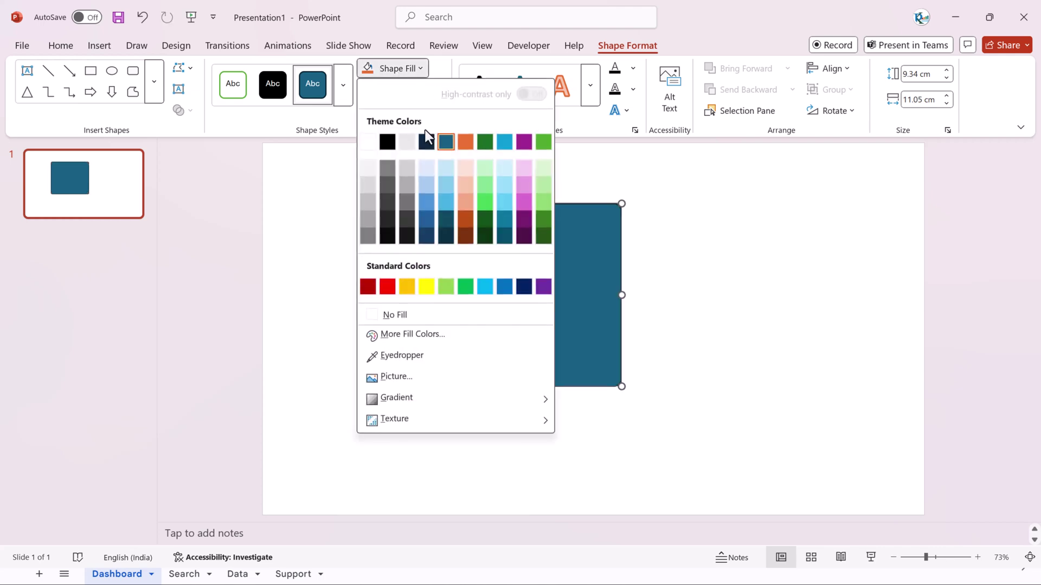
left_click(367, 143)
left_click(436, 90)
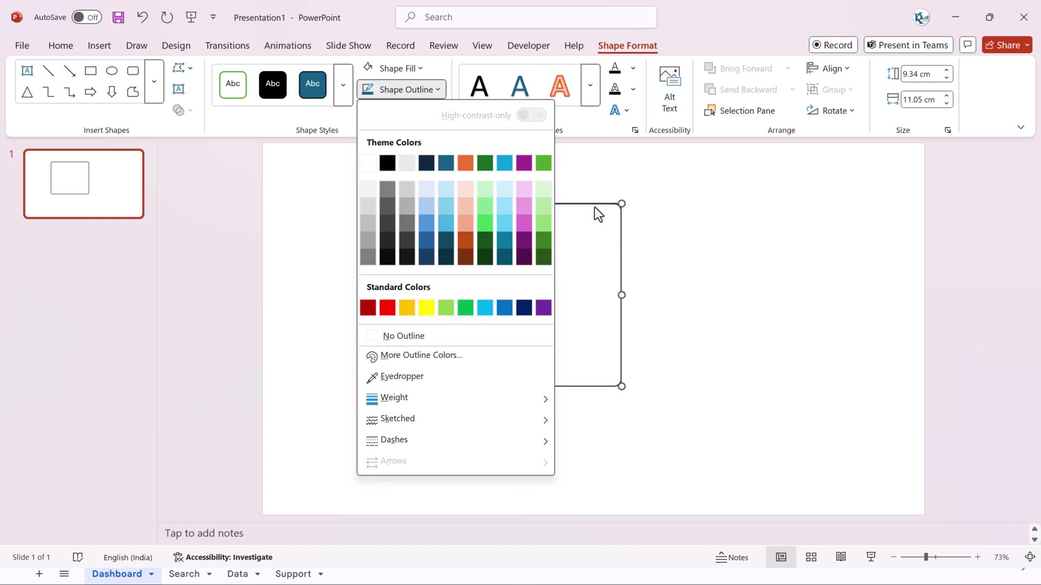
left_click(446, 308)
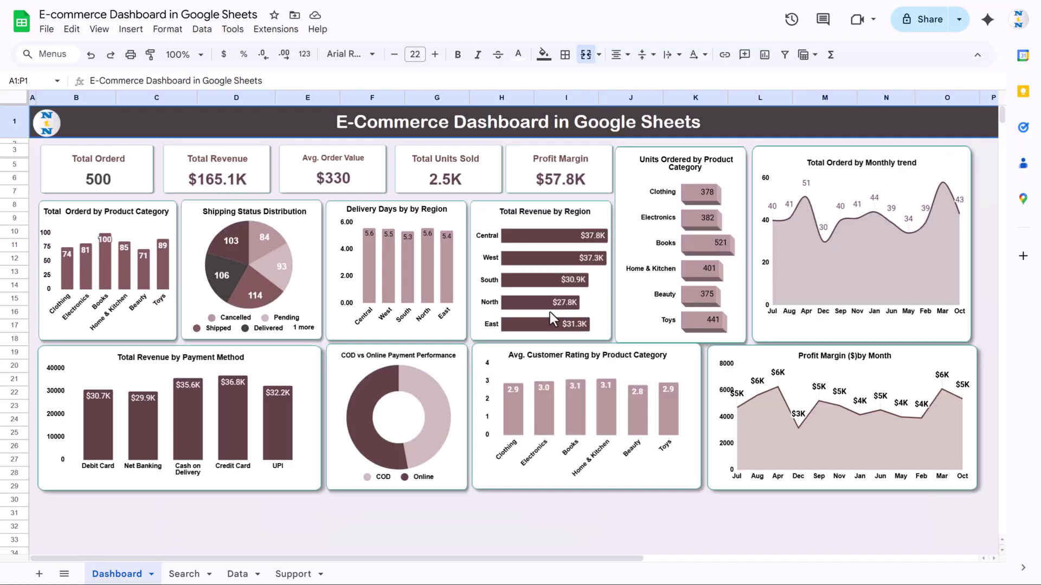
Switch to Google Sheets and paste the rounded rectangle at cell F12 of the Support sheet
left_click(434, 513)
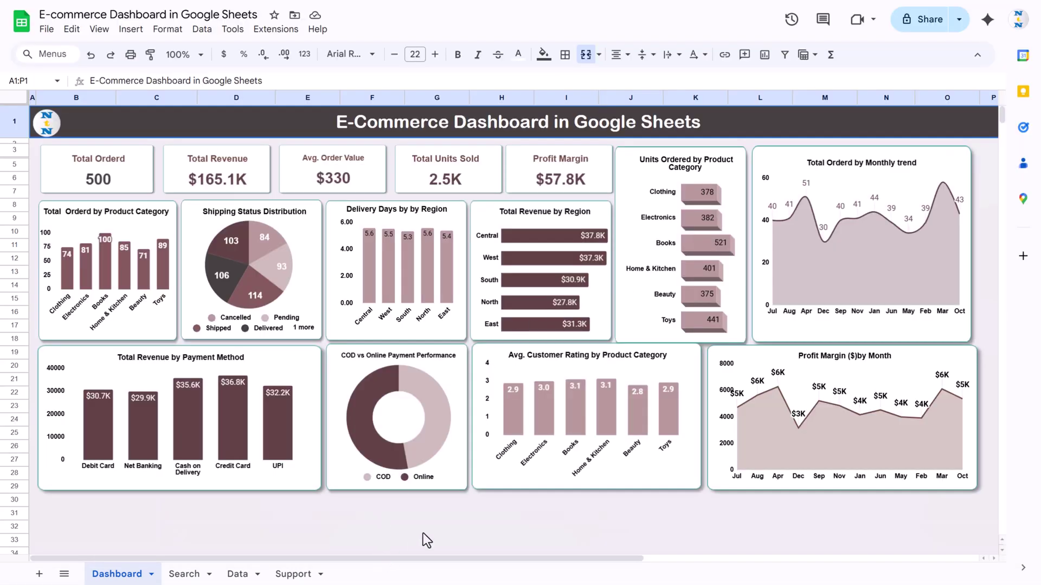
left_click(295, 574)
left_click(662, 266)
key("ctrl+v")
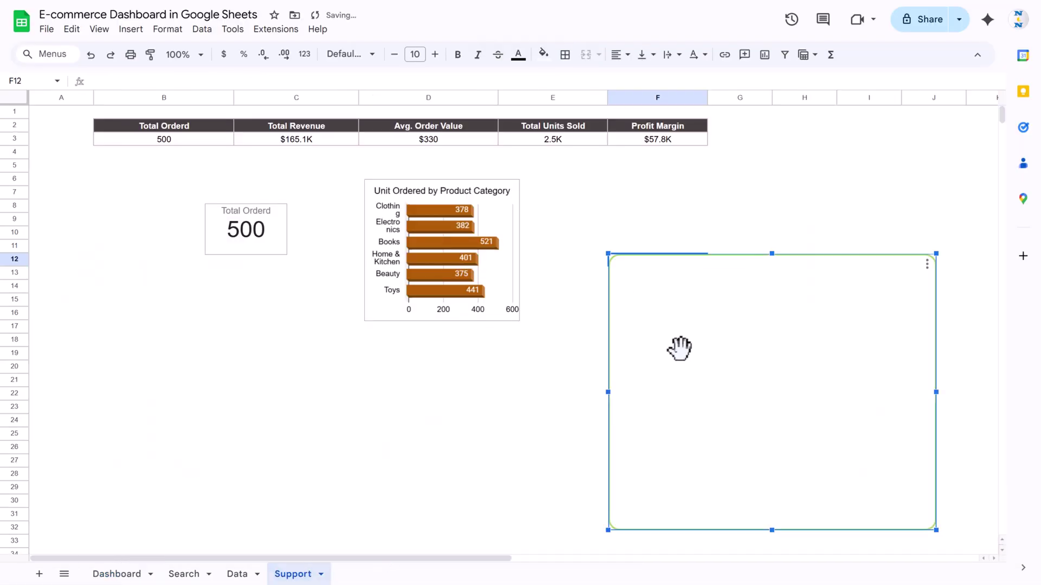
Resize the pasted rounded rectangle and move it beside the bar chart as a card background
left_click_drag(770, 253, 839, 353)
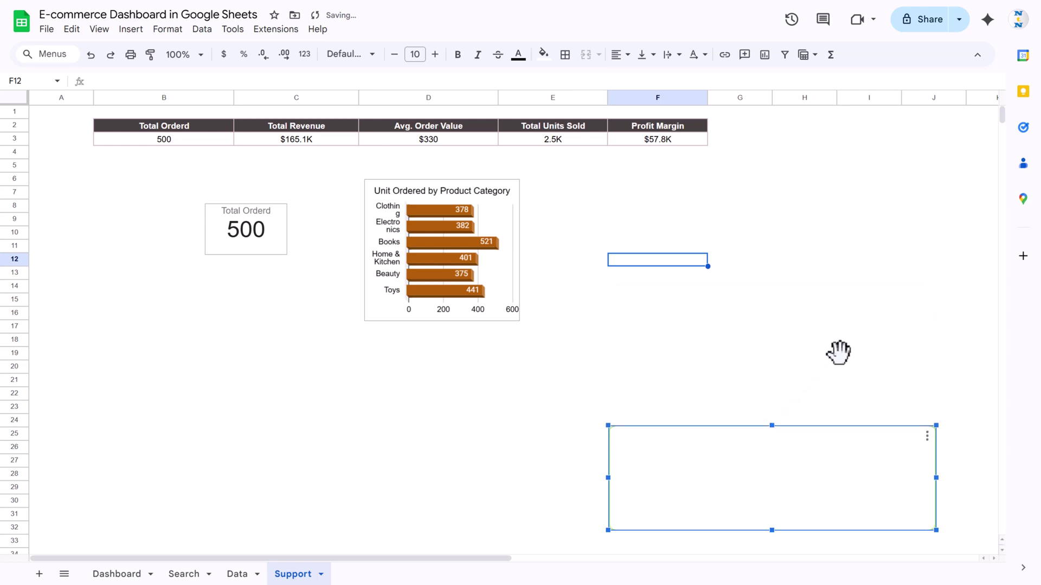
left_click(828, 410)
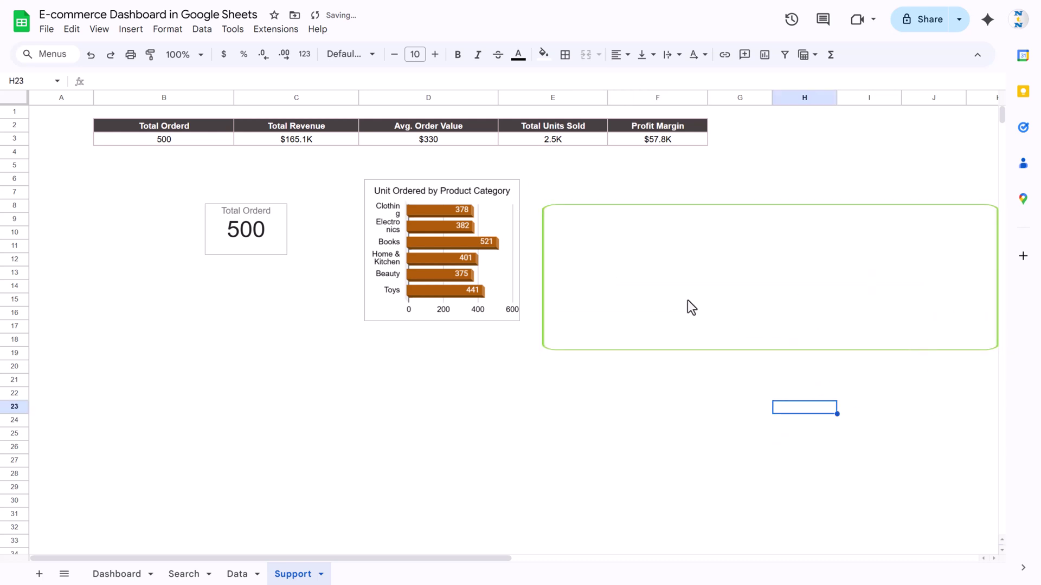
left_click(580, 300)
left_click_drag(541, 277, 658, 277)
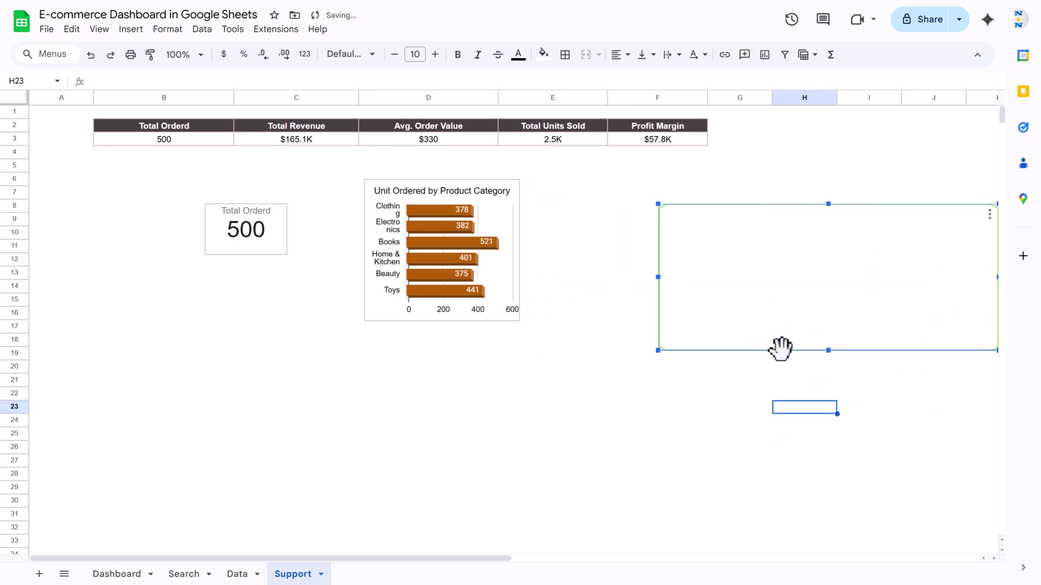
left_click(783, 349)
left_click(780, 234)
left_click_drag(828, 348, 705, 391)
Place the Unit Ordered by Product Category chart on the rounded rectangle and enlarge it to fit inside
left_click(480, 191)
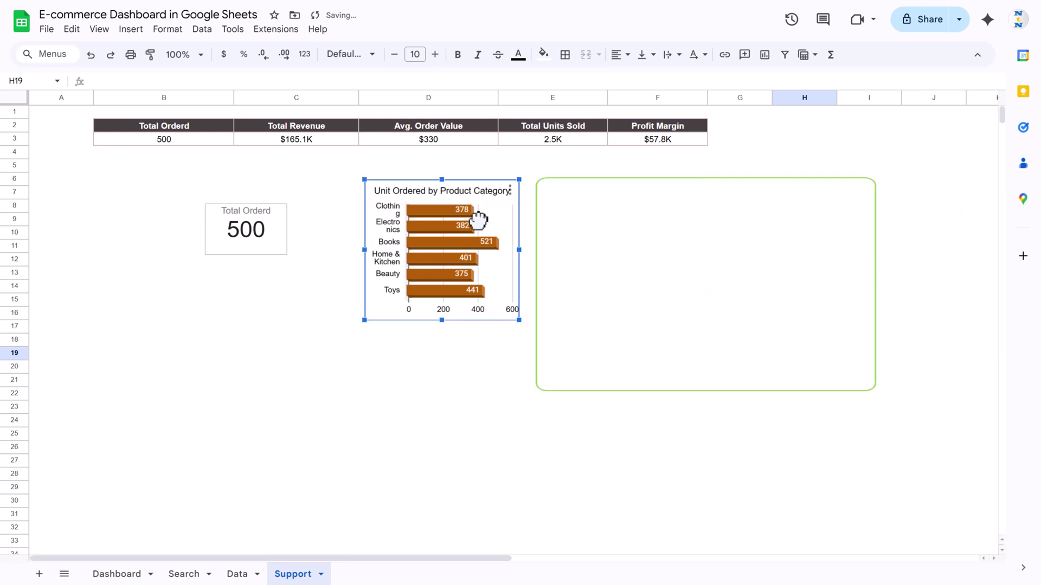
left_click_drag(476, 284, 733, 174)
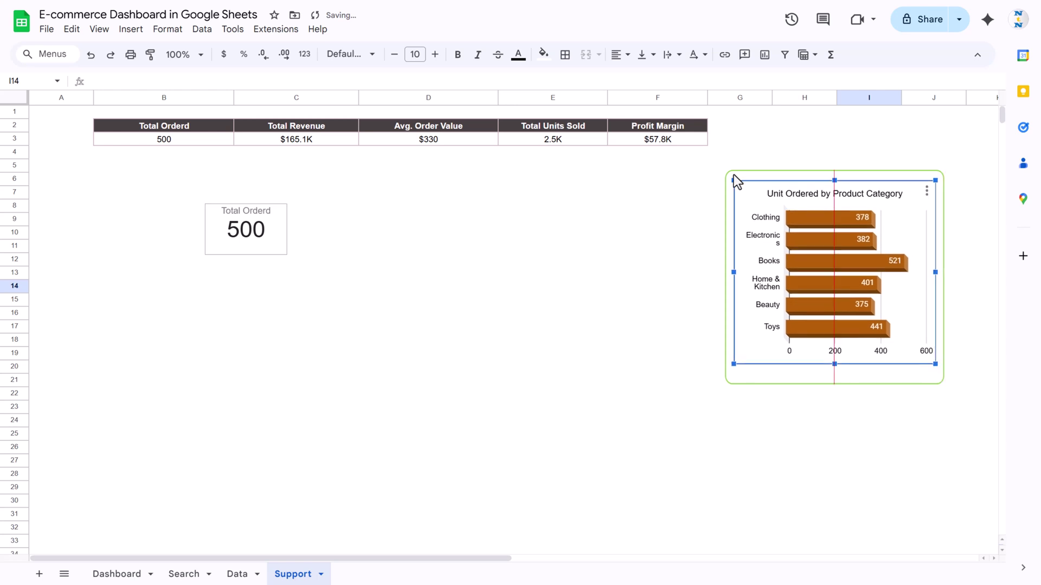
left_click_drag(835, 361, 837, 374)
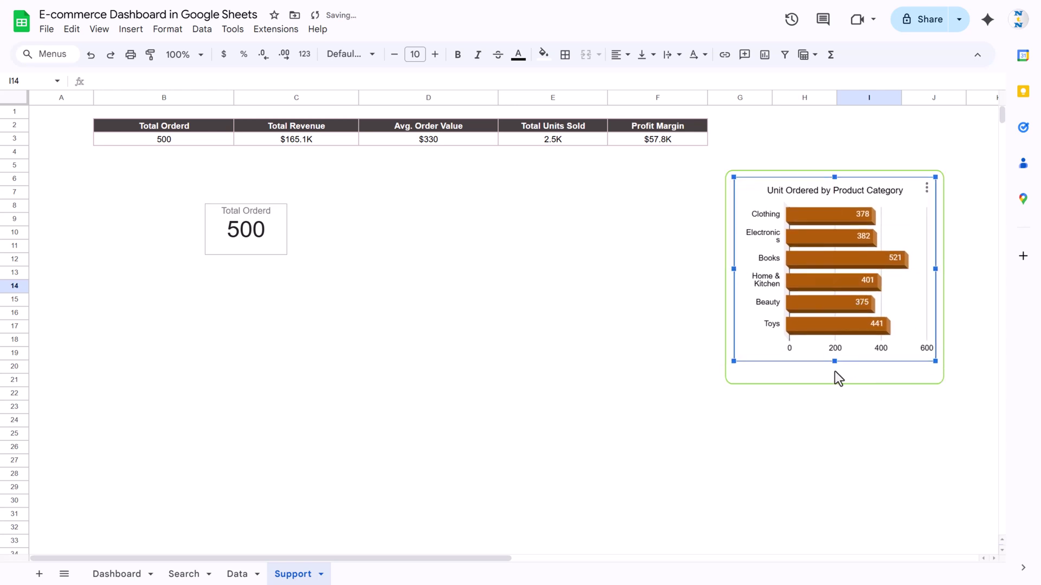
Set the bar chart's border color and background color to None so the rounded card frames it
double_click(843, 187)
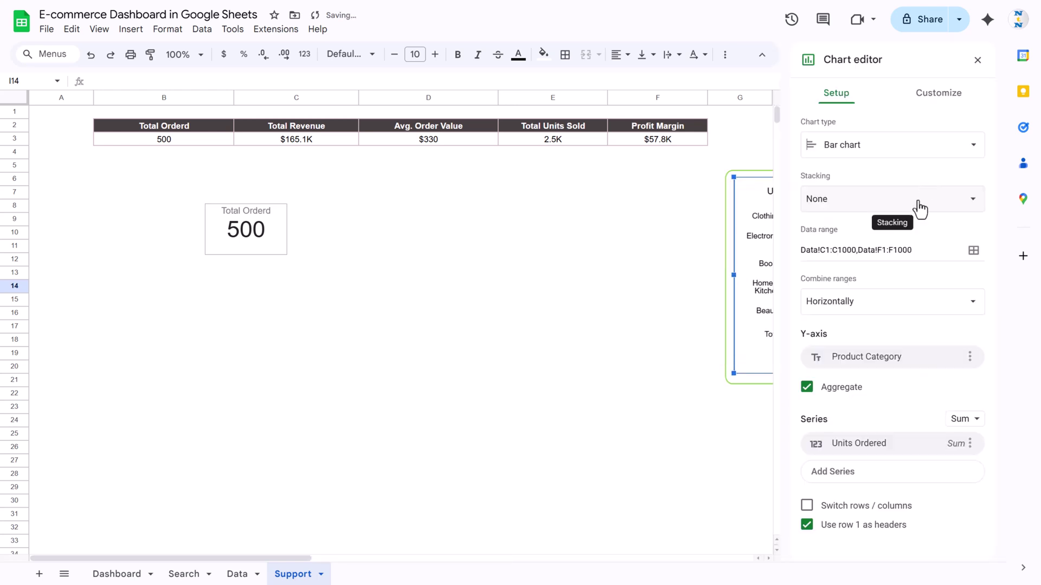
left_click(945, 97)
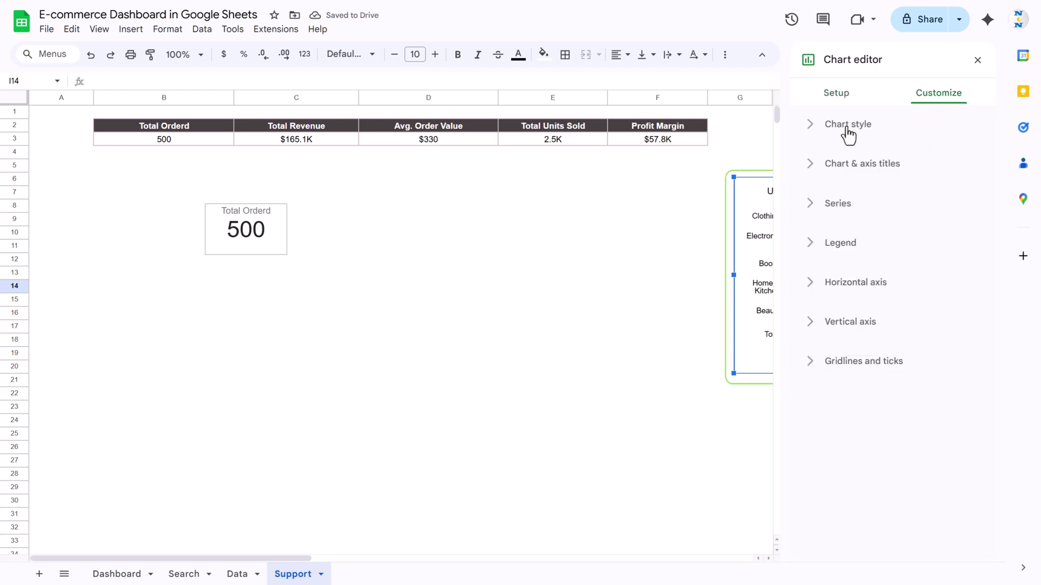
left_click(850, 131)
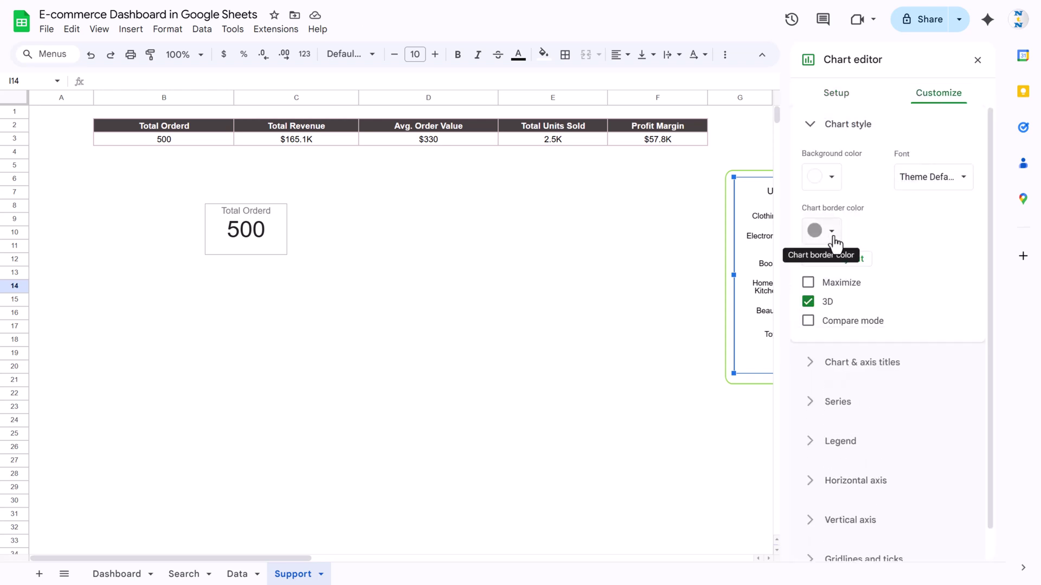
left_click(835, 239)
left_click(845, 264)
left_click(837, 174)
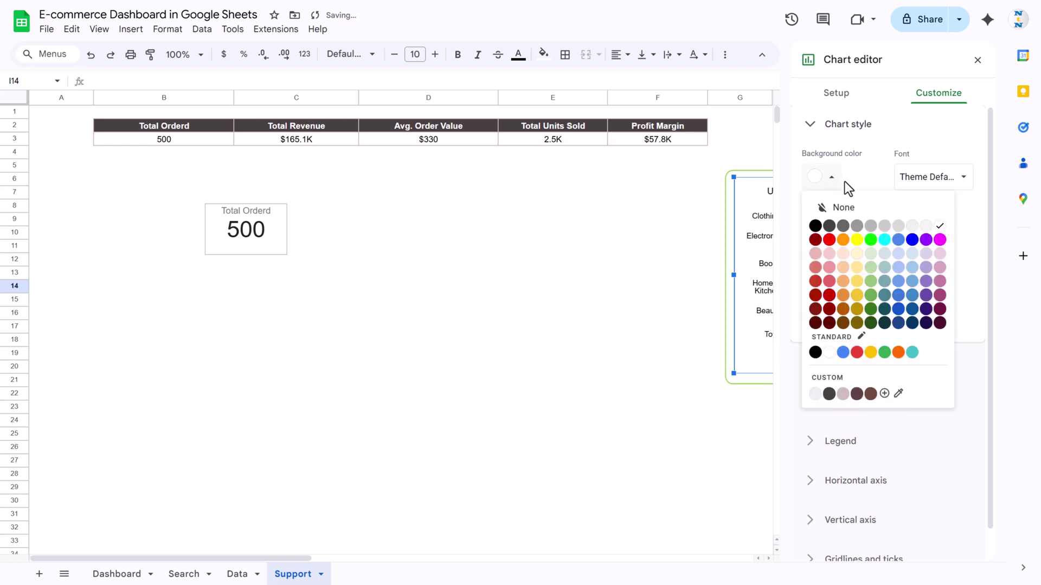
left_click(846, 207)
left_click_drag(282, 561, 470, 561)
left_click(588, 355)
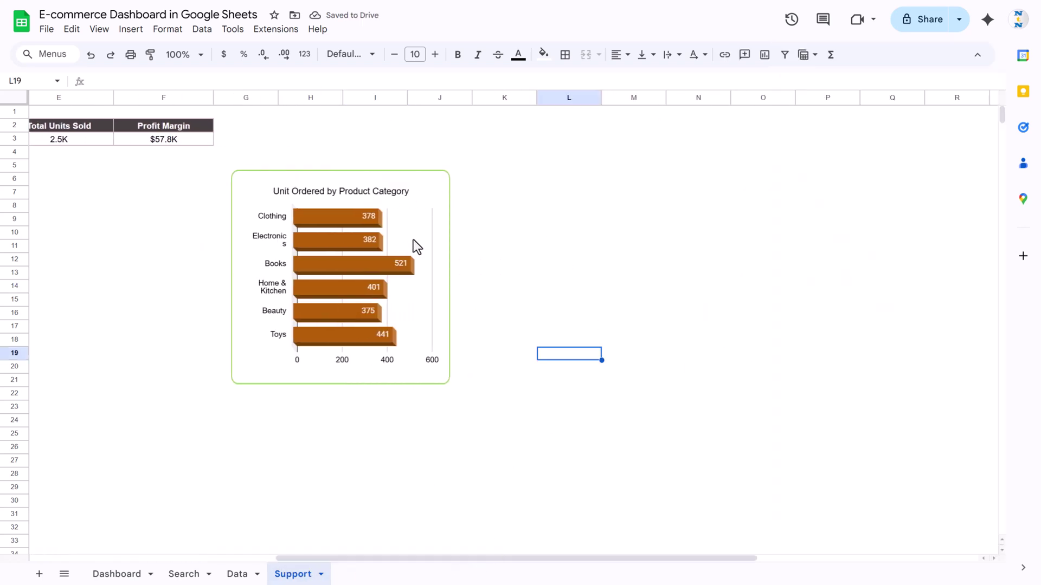
Revisit the Dashboard sheet, and on the Search sheet examine the Total Record formula in D3 and the Select Column dropdown
left_click(111, 573)
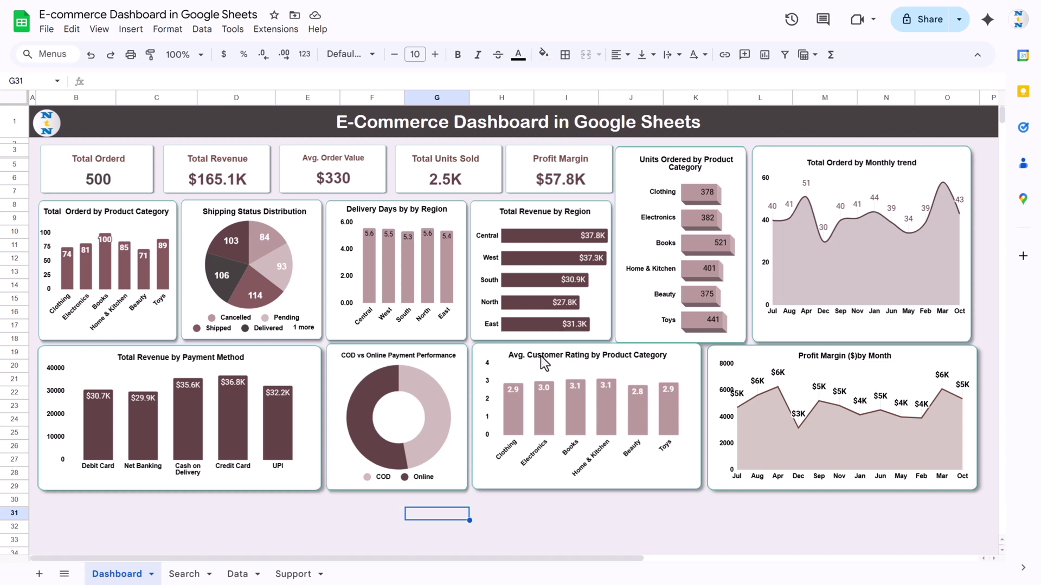
left_click(182, 573)
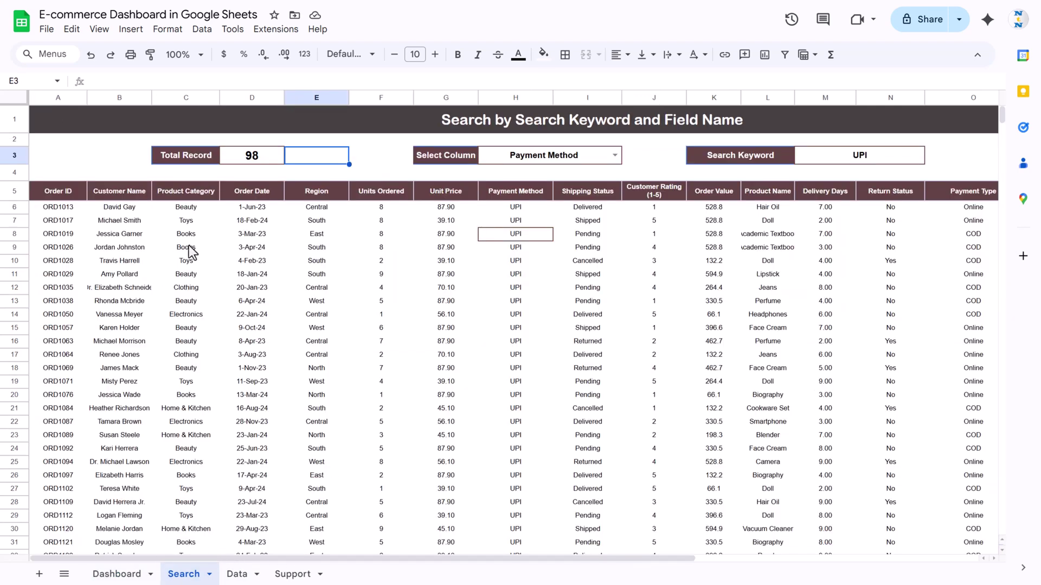
left_click(138, 191)
left_click(199, 155)
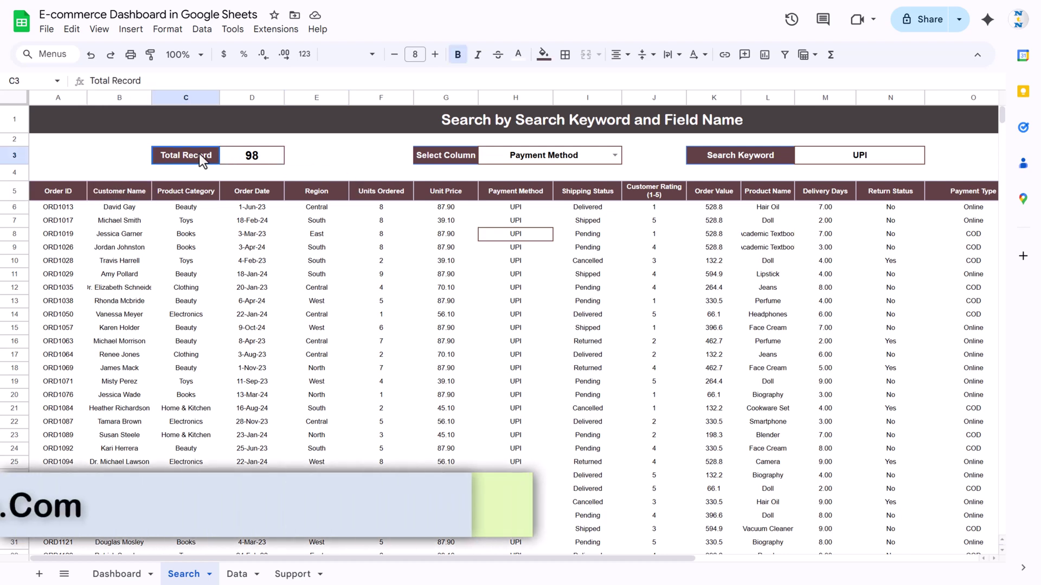
left_click(254, 157)
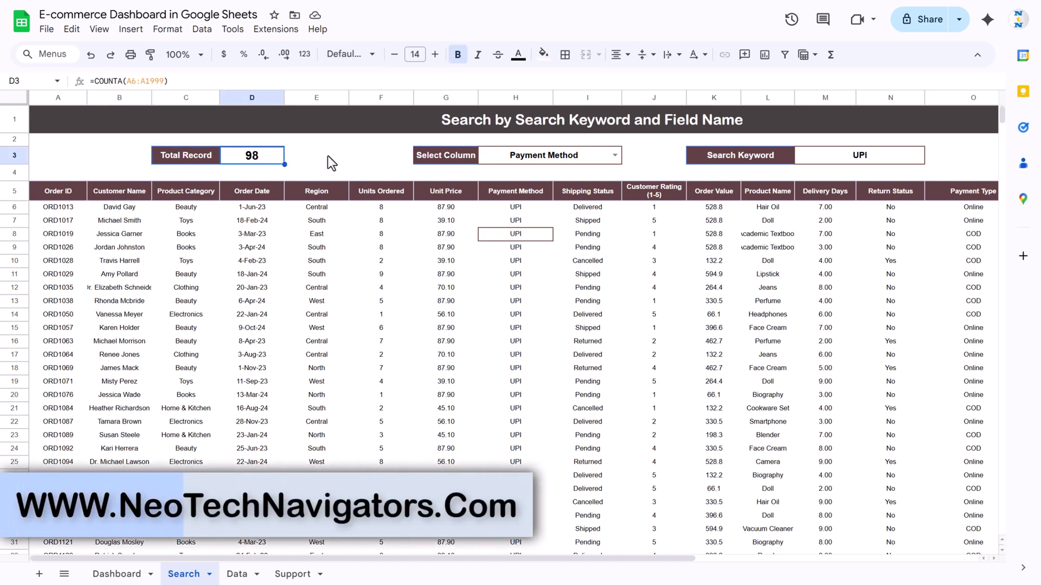
left_click(179, 80)
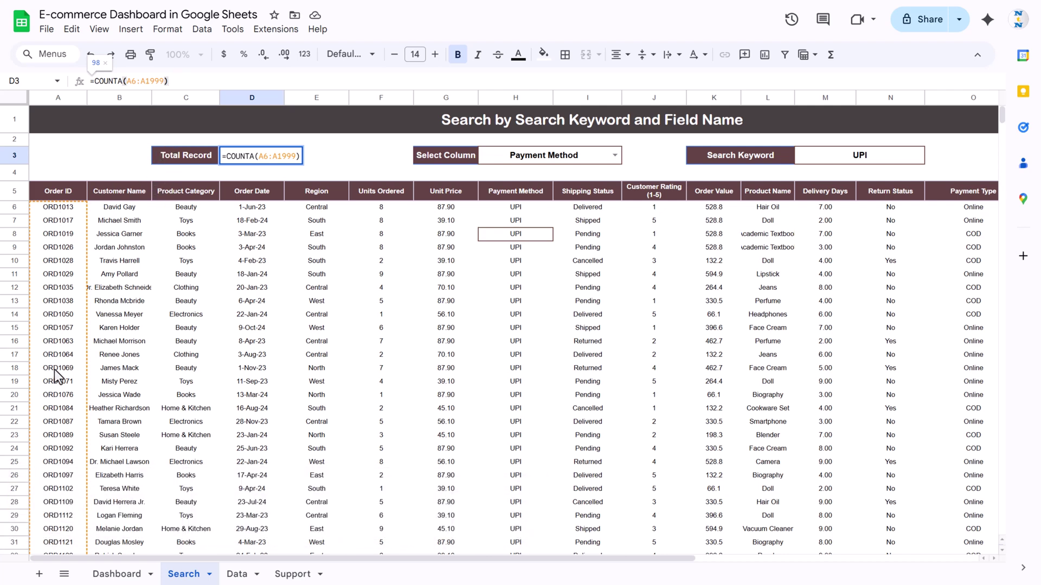
left_click(484, 162)
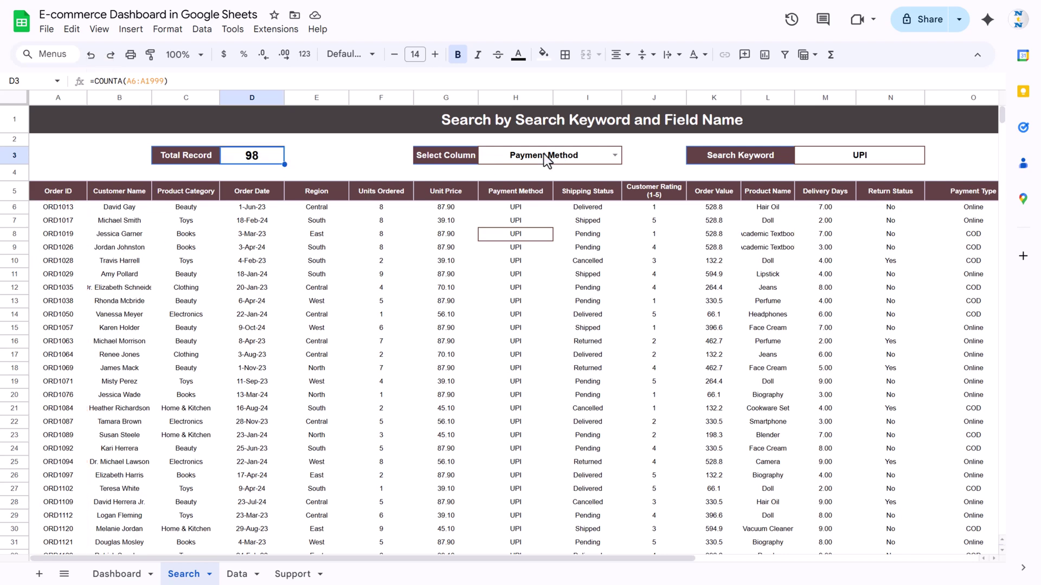
left_click(610, 158)
key("Escape")
Add a dropdown from a range to cell F3, using the header row Search!5:5 as its source
left_click(359, 157)
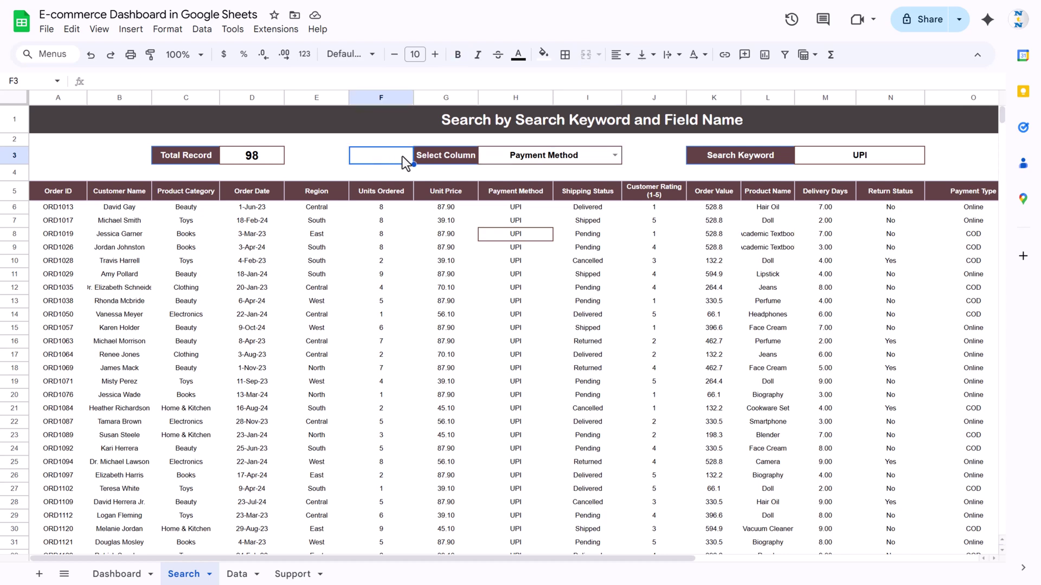
right_click(379, 158)
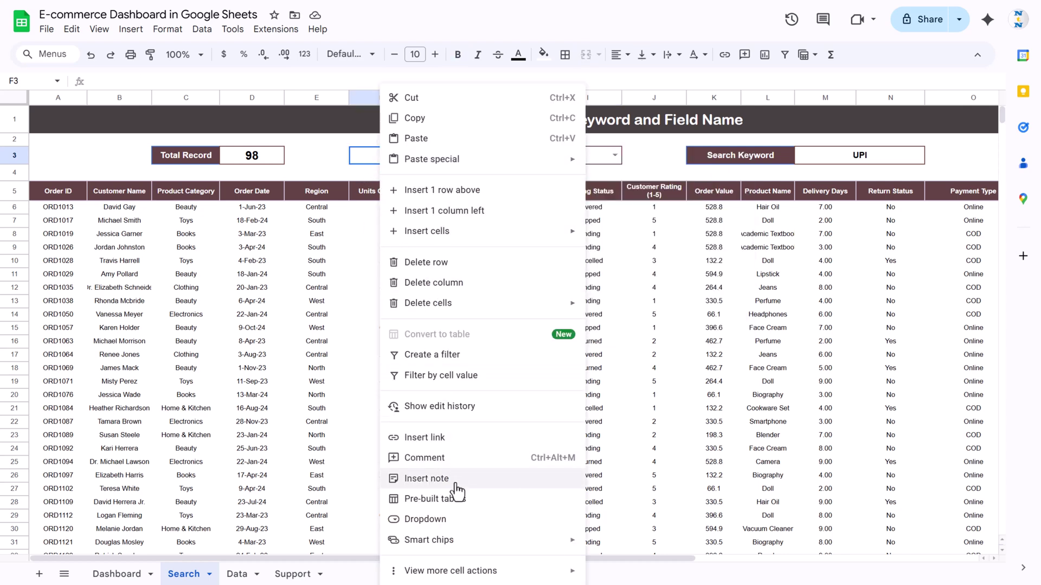
left_click(425, 519)
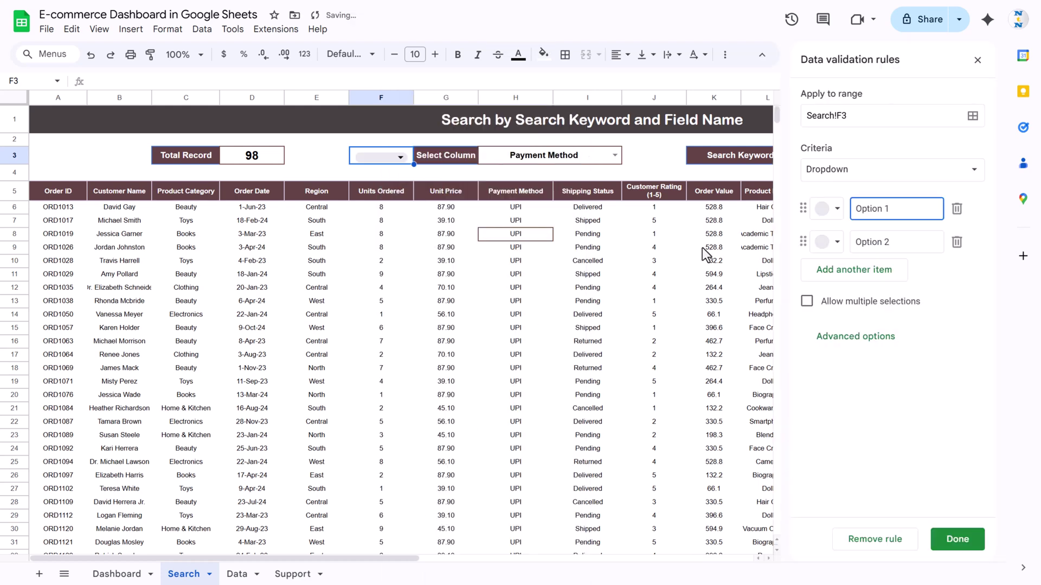
left_click(875, 170)
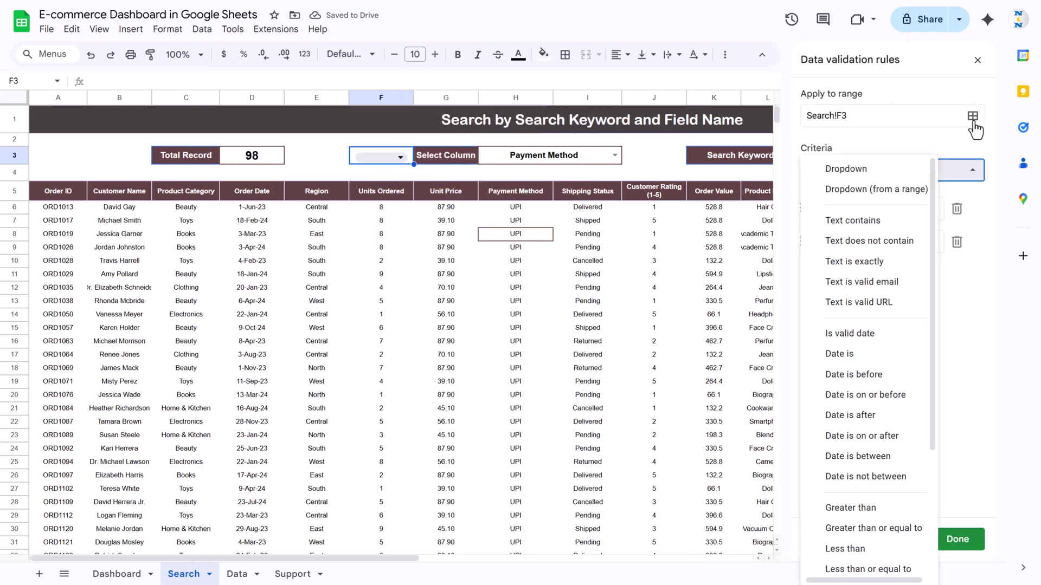
left_click(916, 161)
left_click(916, 163)
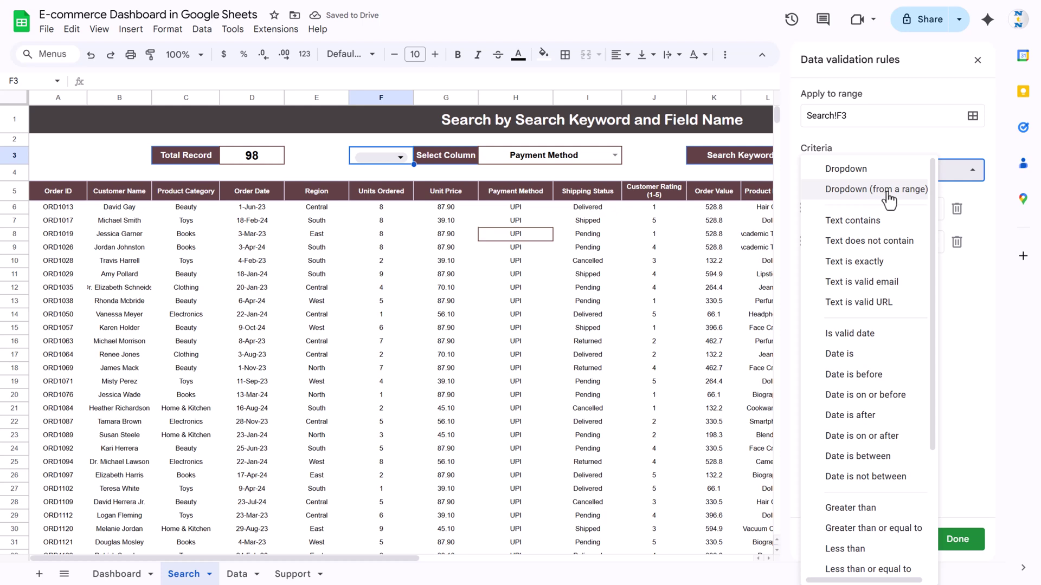
left_click(872, 189)
left_click(831, 211)
left_click(971, 209)
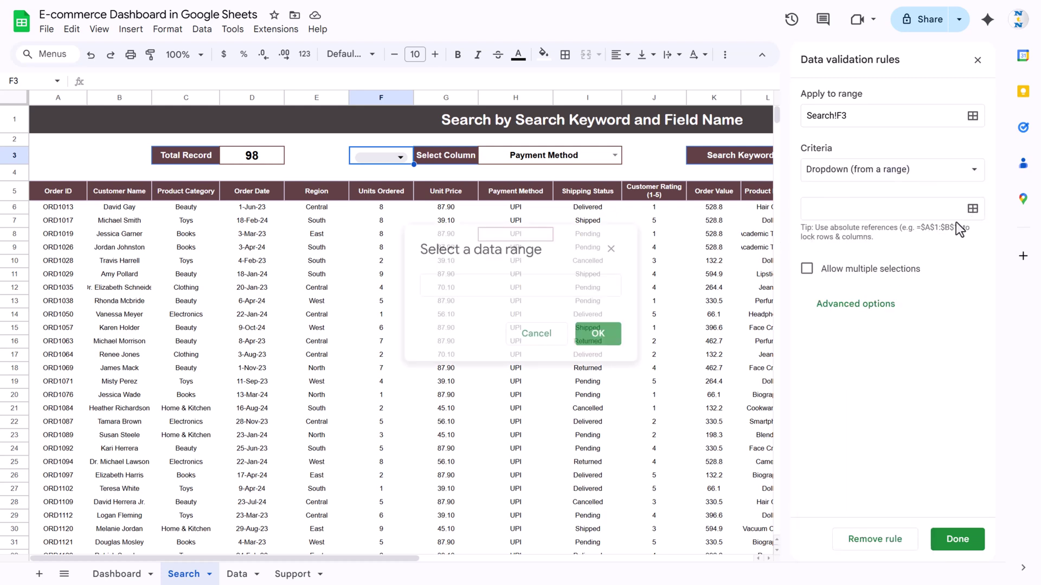
left_click(22, 190)
left_click(599, 335)
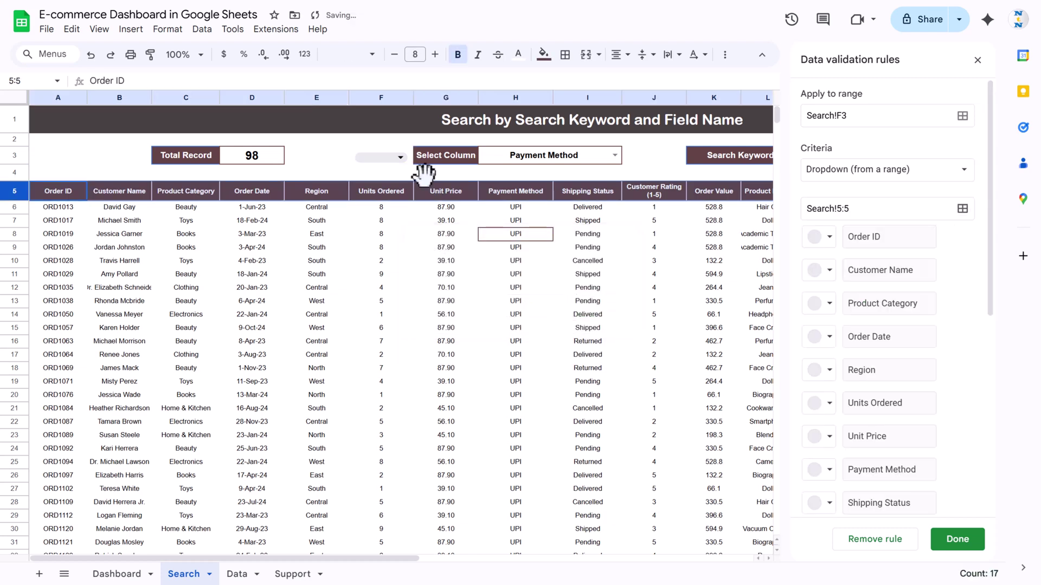
Set the display style of the F3 dropdown to Arrow and choose Product Category from its list
left_click(399, 158)
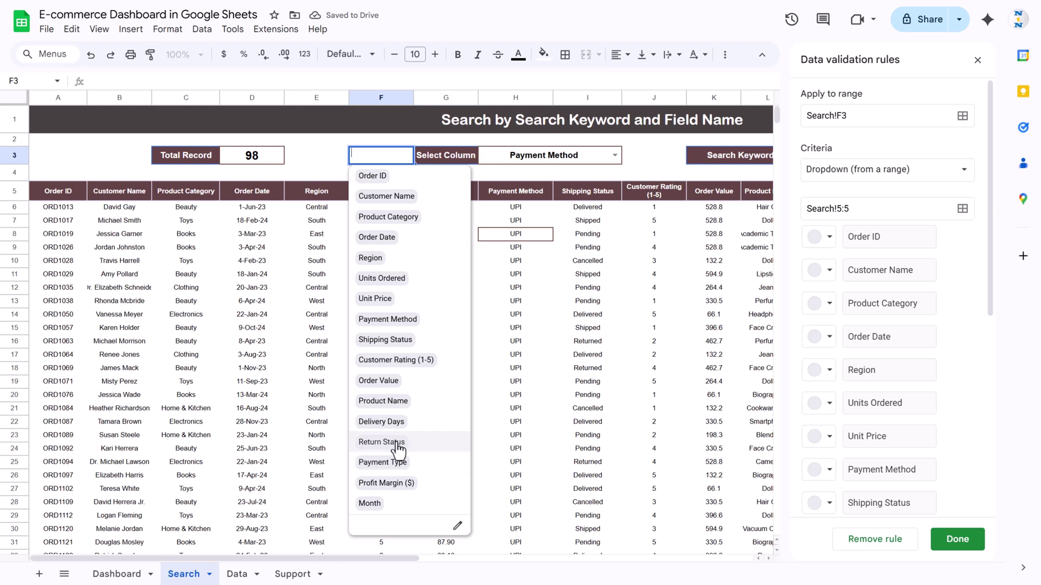
key("Escape")
scroll(919, 289, "down", 6)
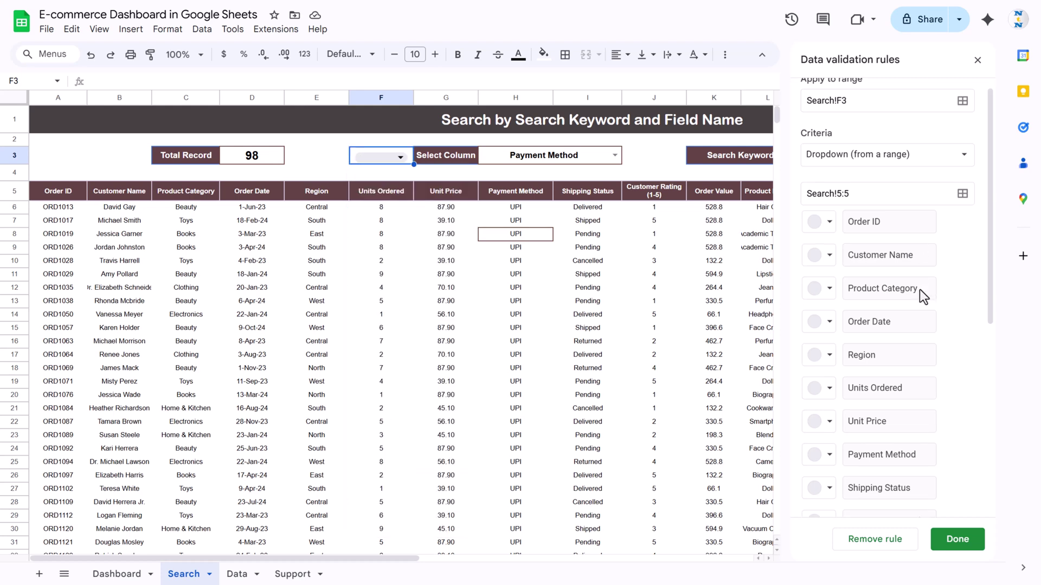
left_click(874, 506)
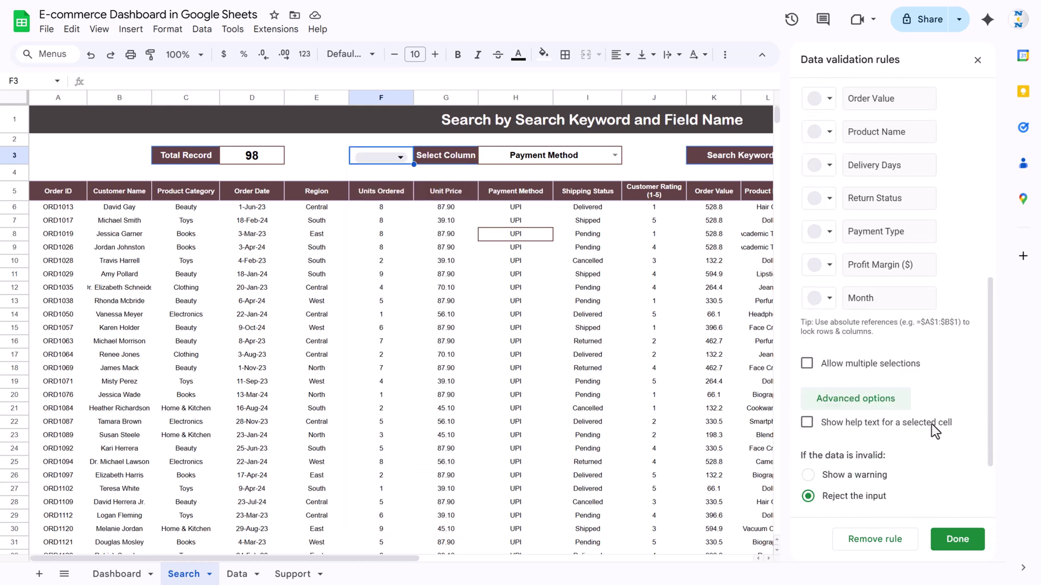
left_click(807, 481)
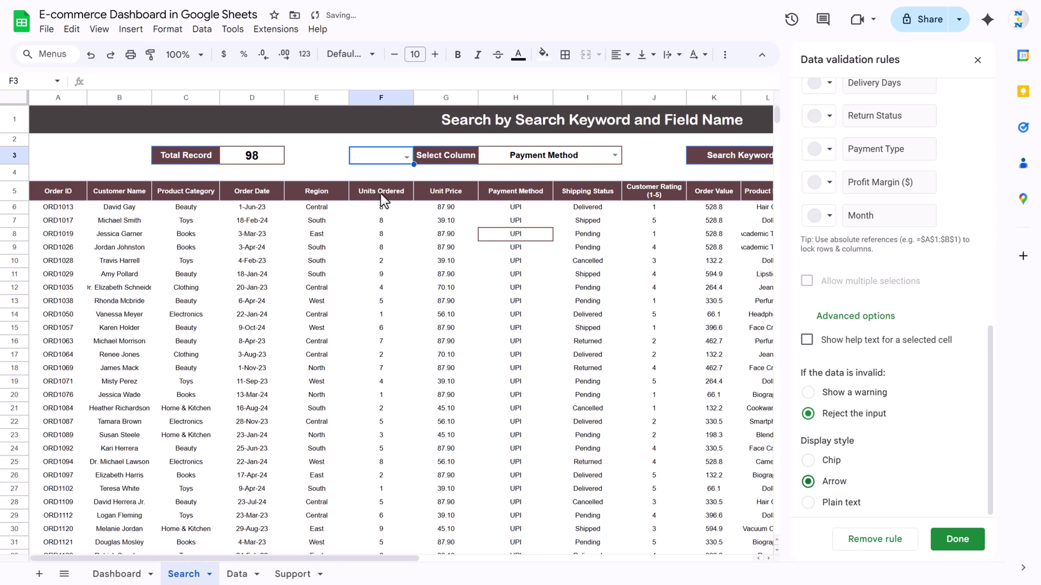
left_click(401, 156)
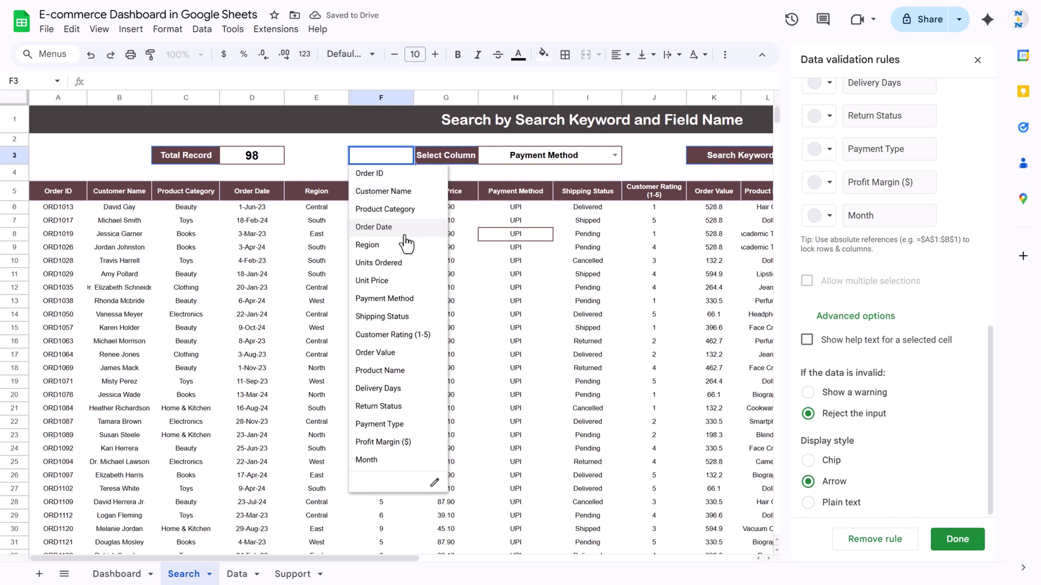
left_click(385, 210)
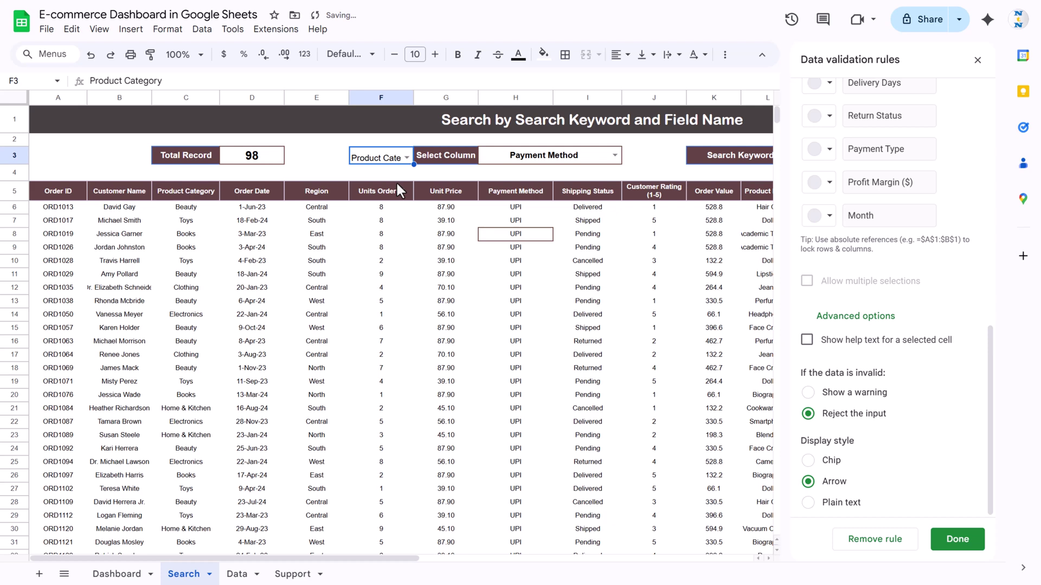
Clear the demo dropdown from F3 and close the data validation rules
key("Delete")
left_click(616, 154)
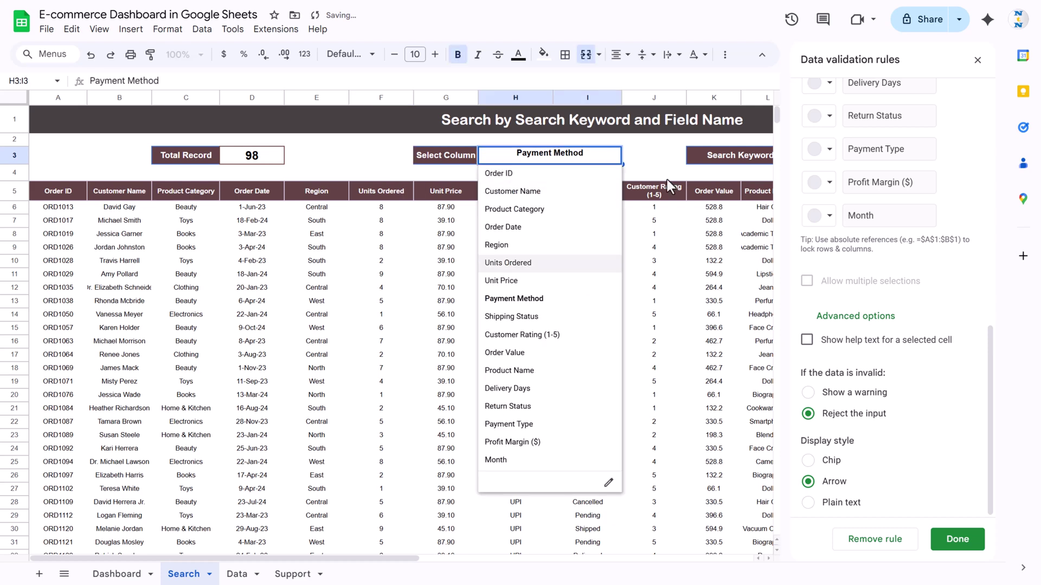
left_click(977, 60)
Examine the Search Keyword field in M3 together with the Select Column dropdown in H3
left_click(748, 154)
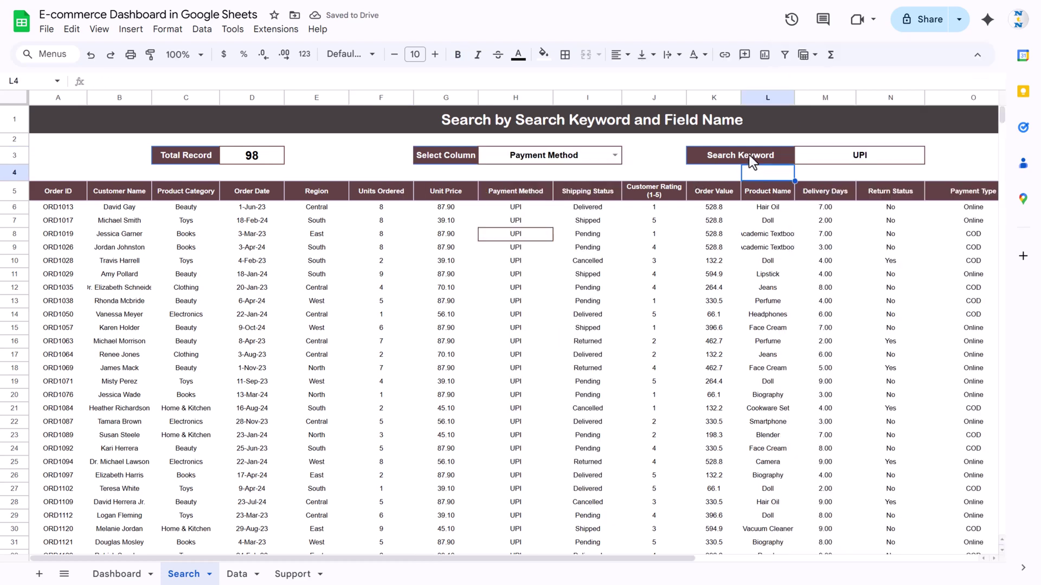
left_click(746, 154)
left_click(883, 159)
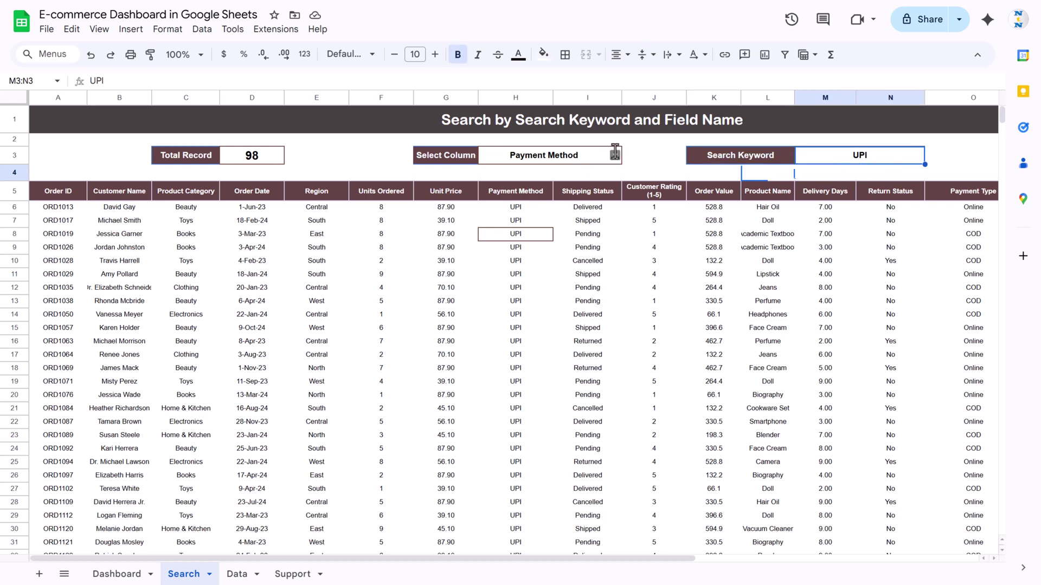
left_click(615, 155)
left_click(869, 157)
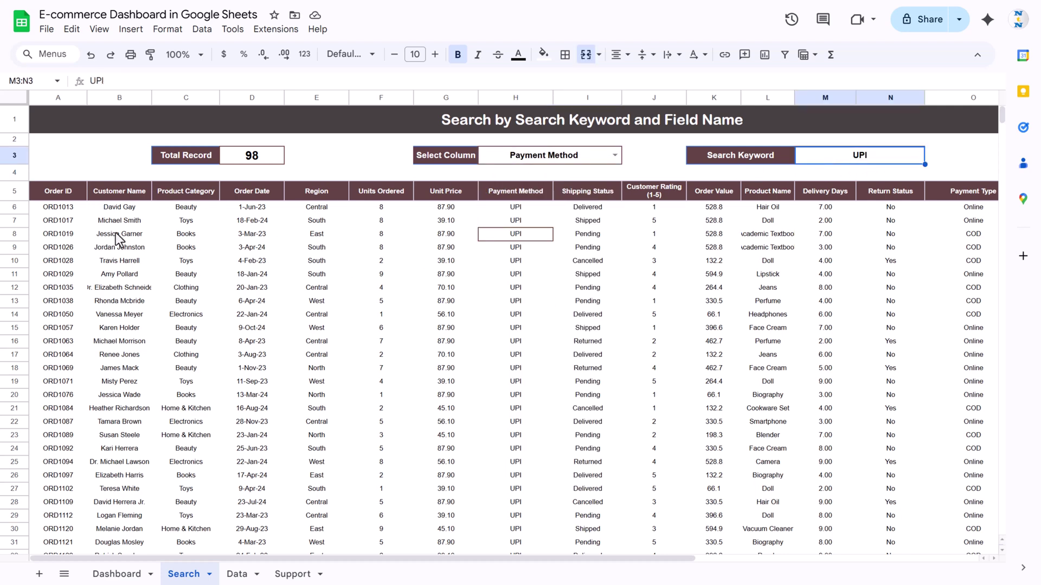
Examine the FILTER formula in A6 part by part: the Data!A2:O1000 range, Iserror, SEARCH, CHOOSECOLS and MATCH
left_click(57, 209)
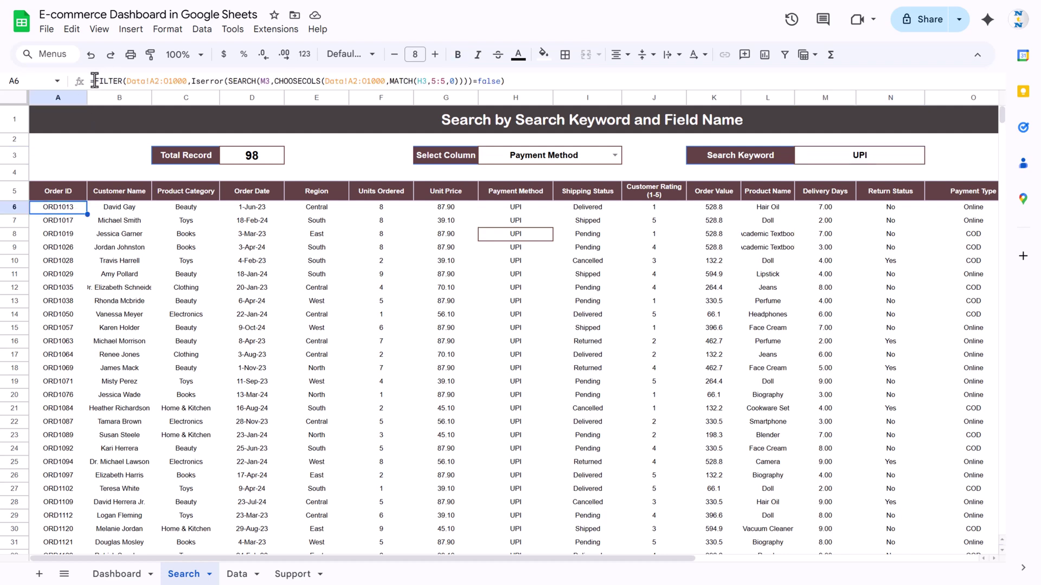
left_click_drag(95, 81, 187, 80)
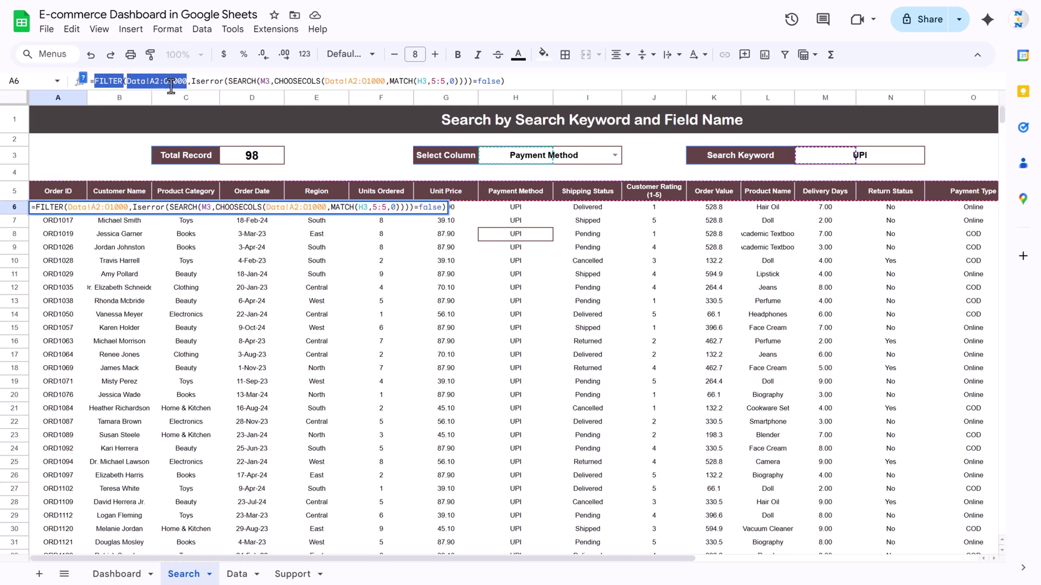
key("Right")
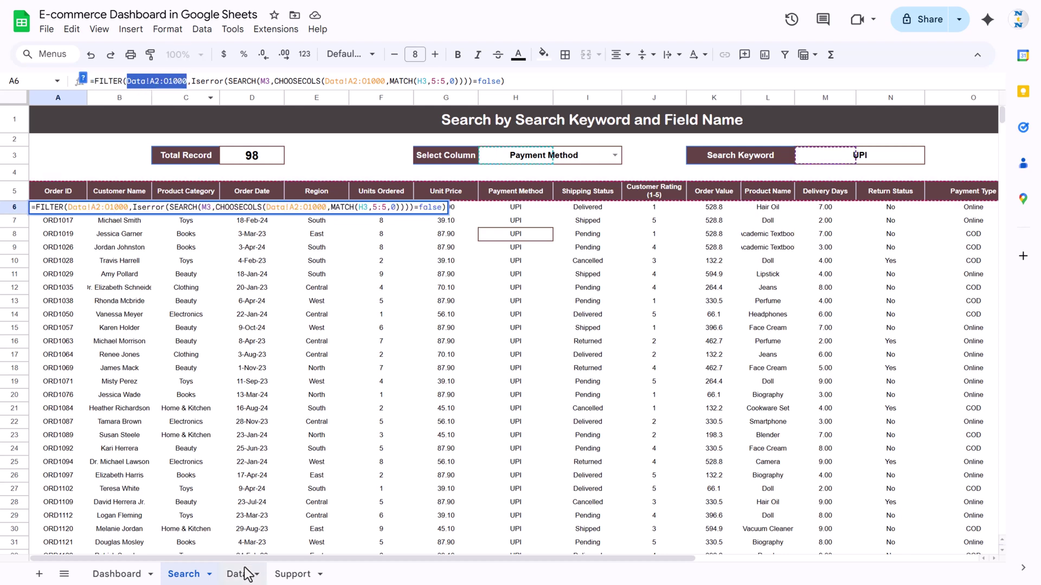
left_click(206, 80)
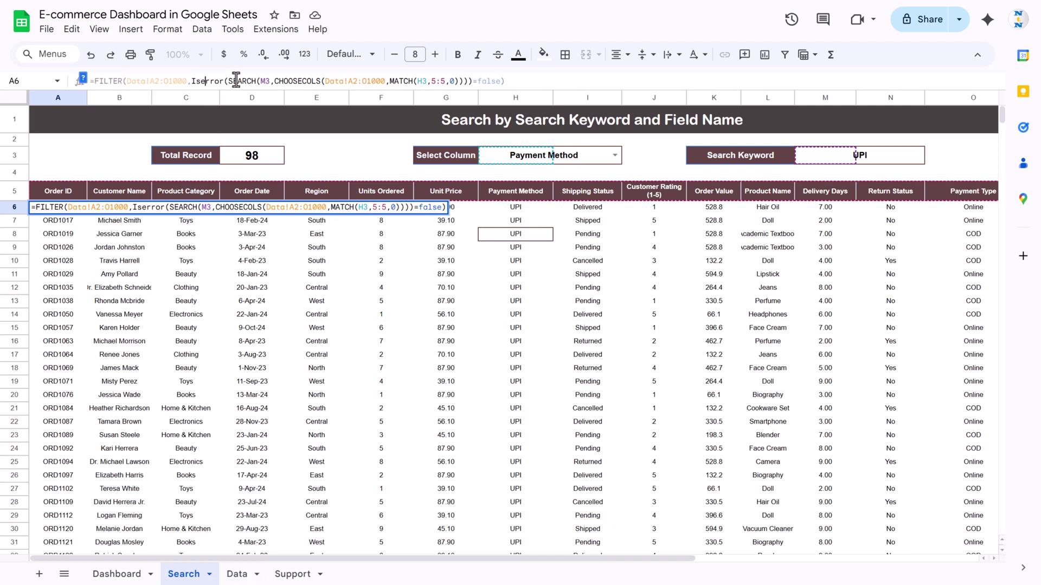
left_click_drag(229, 84, 267, 82)
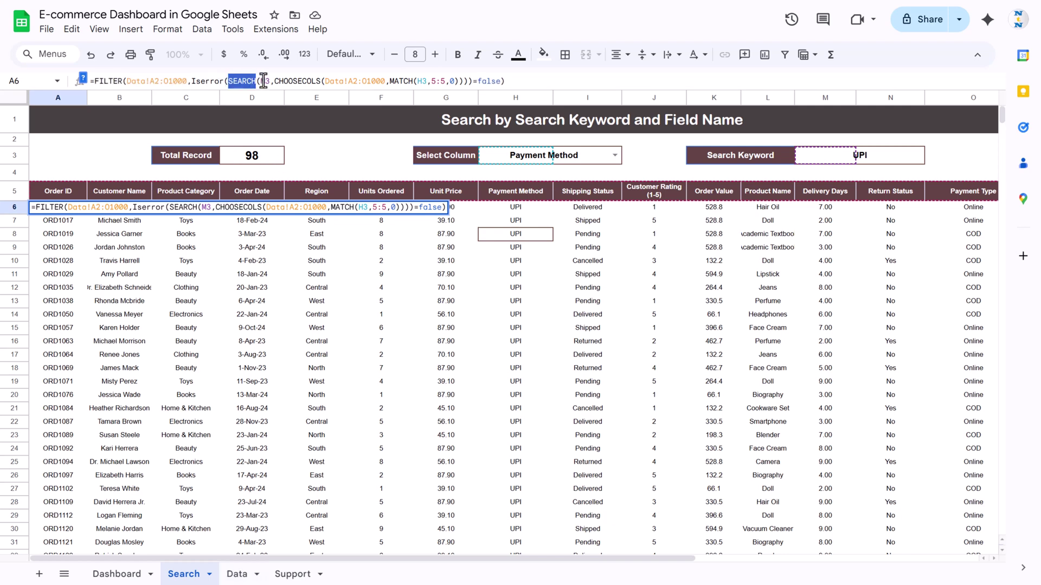
left_click(266, 82)
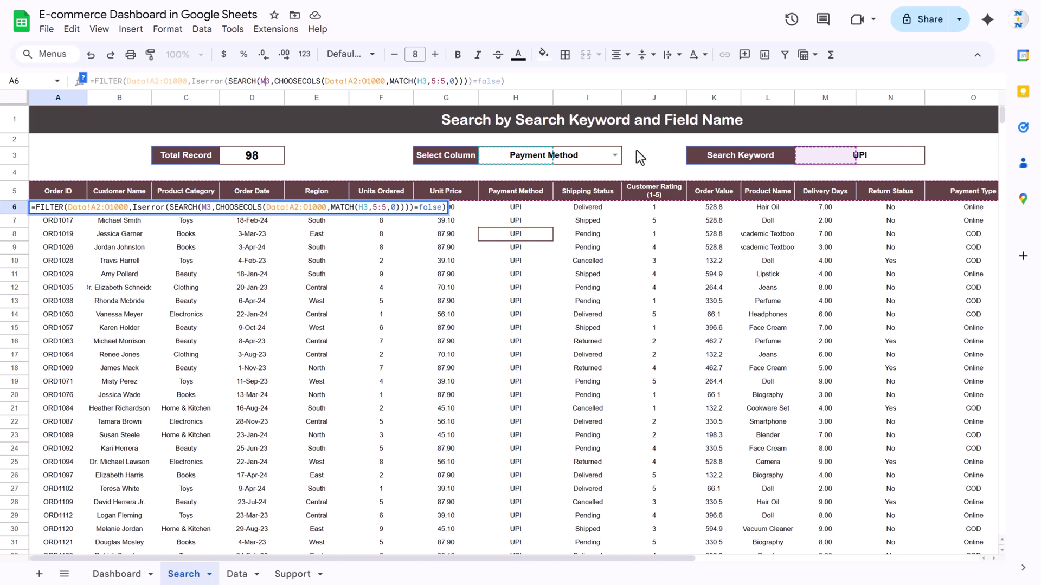
left_click_drag(277, 81, 381, 76)
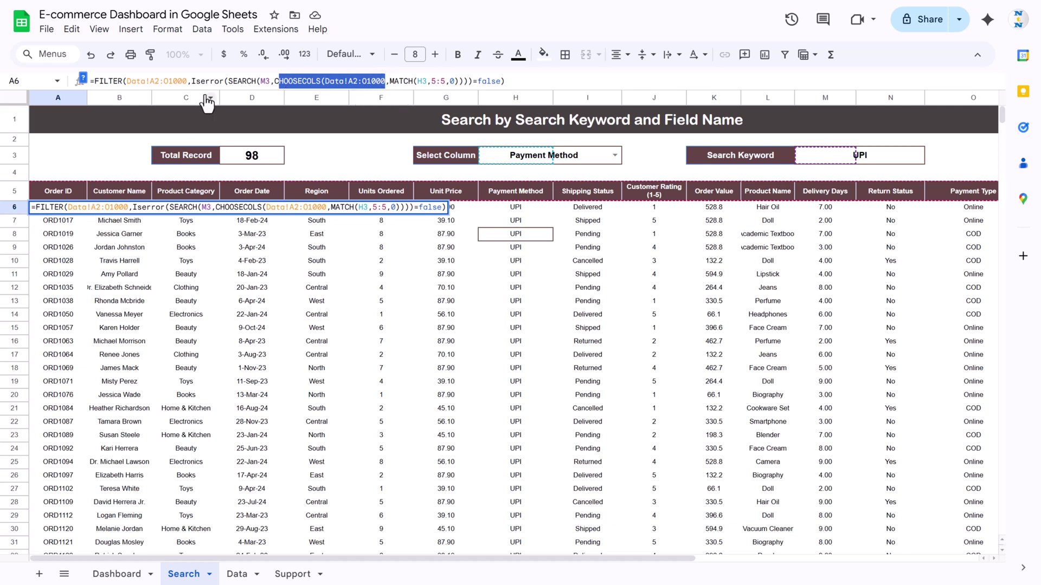
left_click_drag(186, 81, 127, 80)
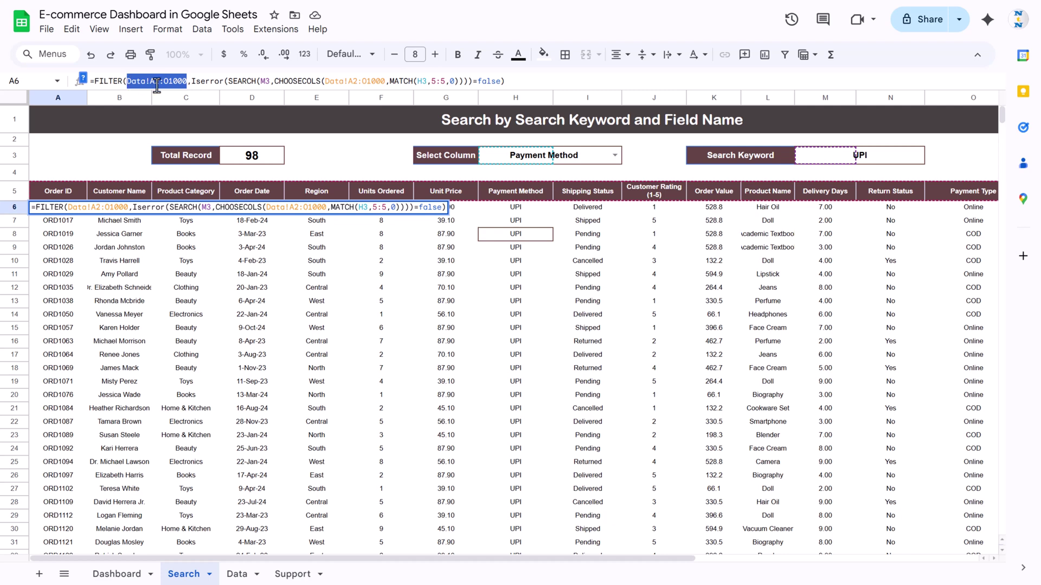
left_click_drag(326, 80, 448, 80)
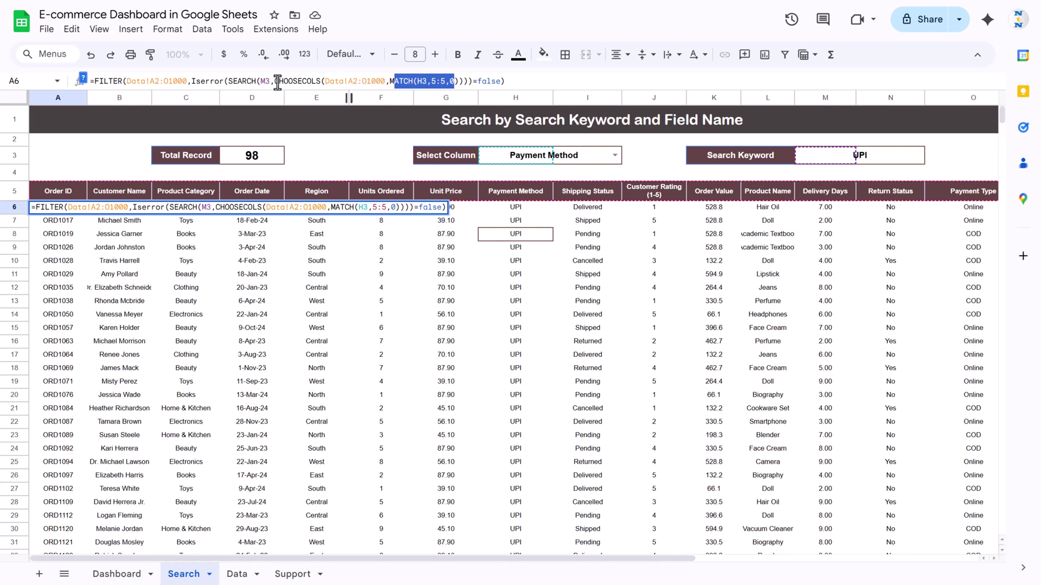
Copy the CHOOSECOLS part of the A6 formula and enter it in S6 as =CHOOSECOLS(Data!A2:O1000,MATCH(H3,5:5,0))
left_click_drag(275, 82, 458, 81)
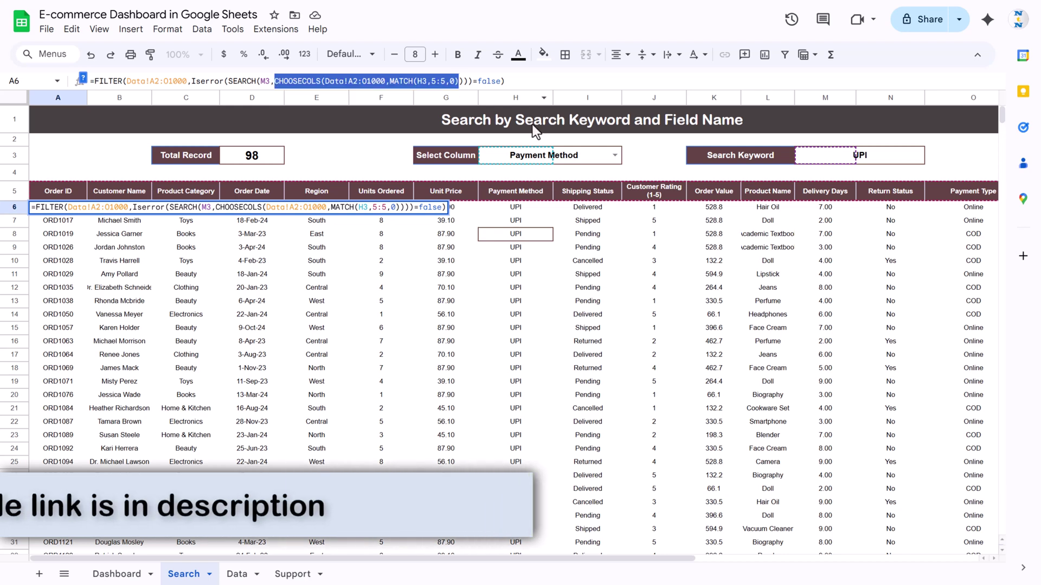
key("Escape")
left_click(526, 193)
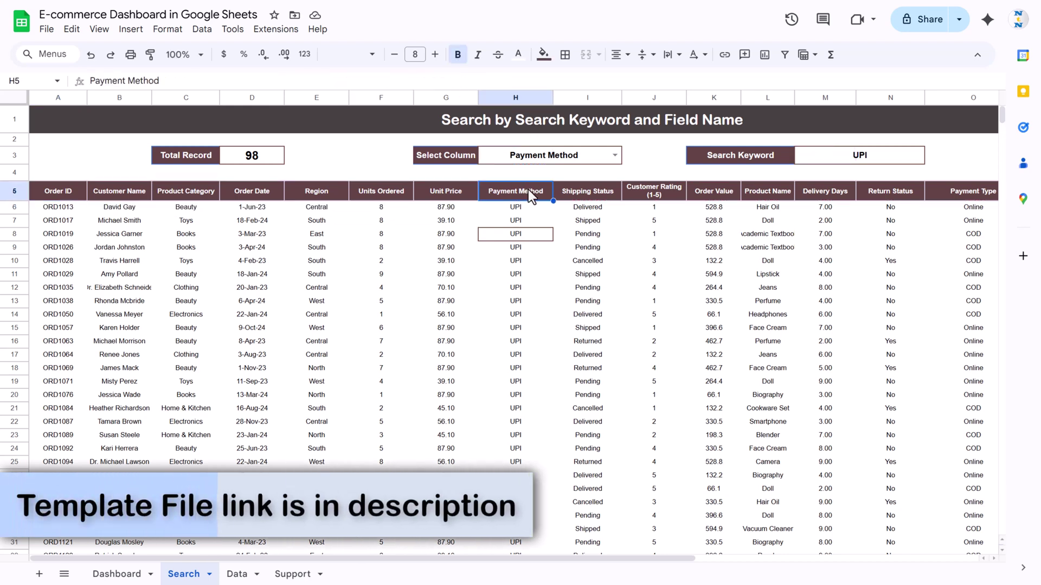
key("Down")
key("Right")
key("Right")
key("Right")
key("Right")
key("Right")
key("Right")
key("Right")
key("Right")
key("Right")
key("Right")
key("Right")
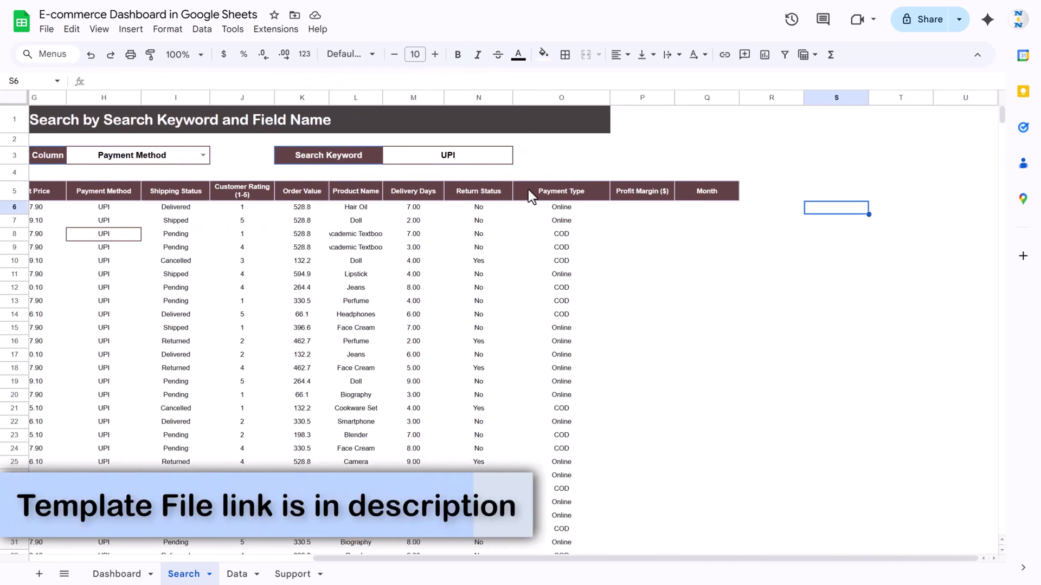
type("=")
type("CHOOSECOLS(Data!A2:O1000,MATCH(H3,5:5,0)")
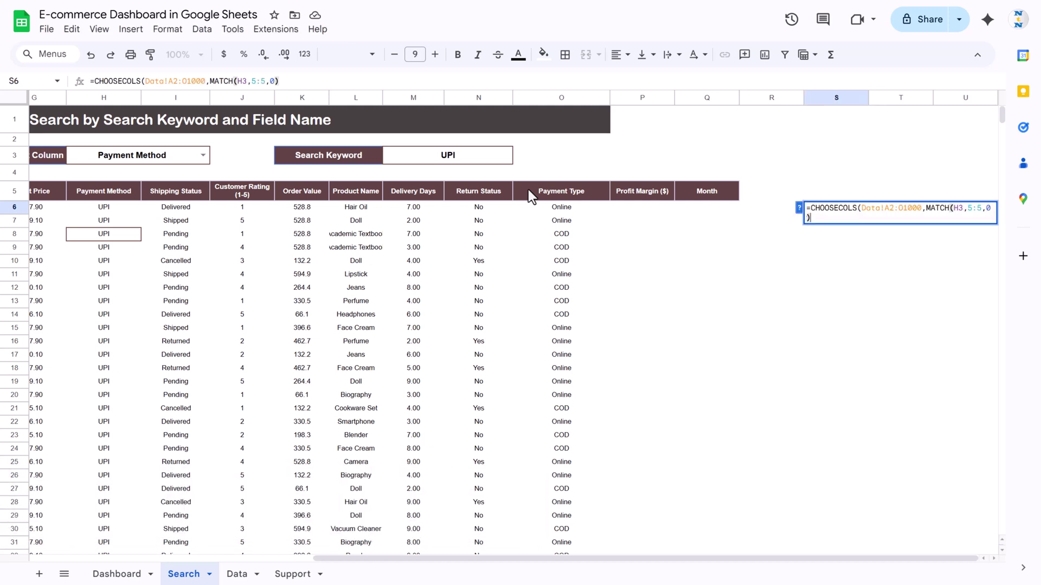
key("Return")
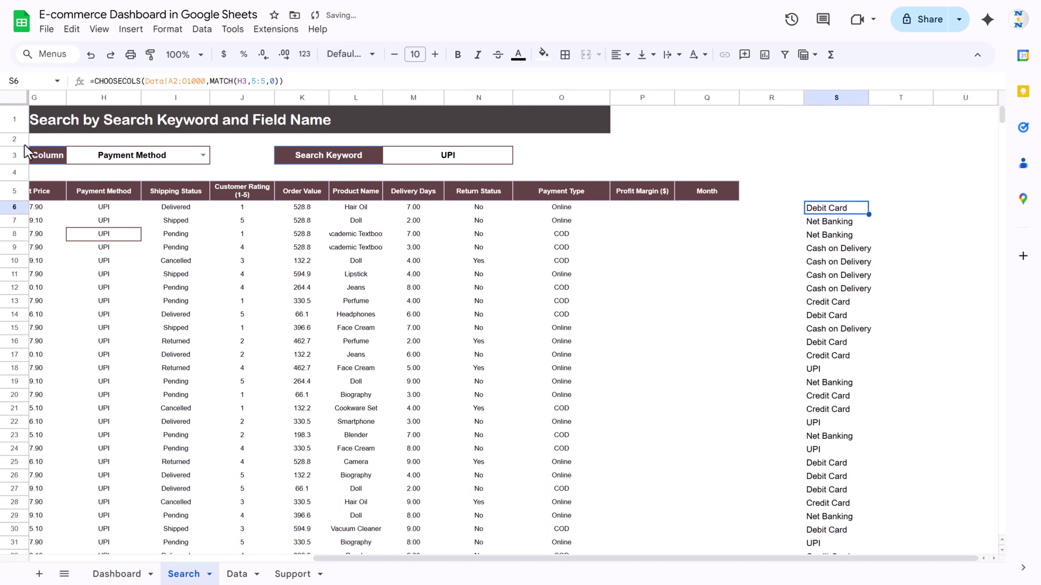
Check the list of values returned down column S and switch the Select Column dropdown to Region
left_click(827, 277)
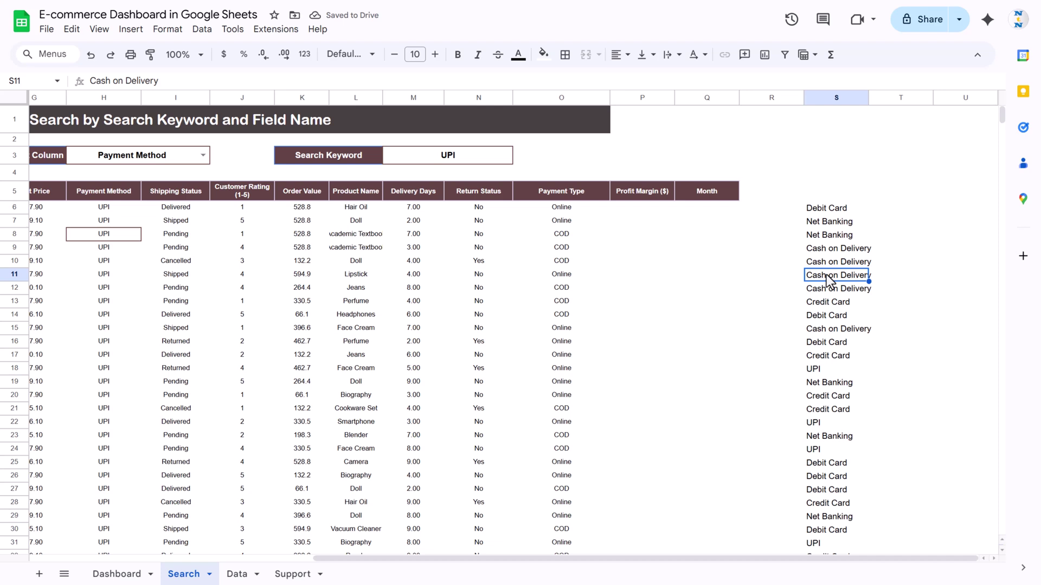
key("ctrl+Down")
key("ctrl+Up")
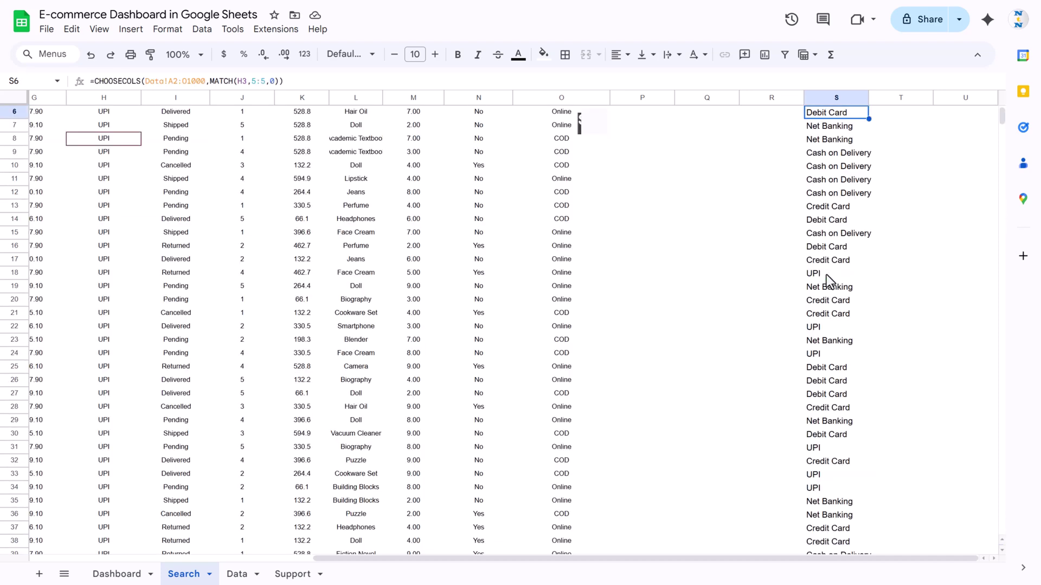
scroll(826, 275, "up", 2)
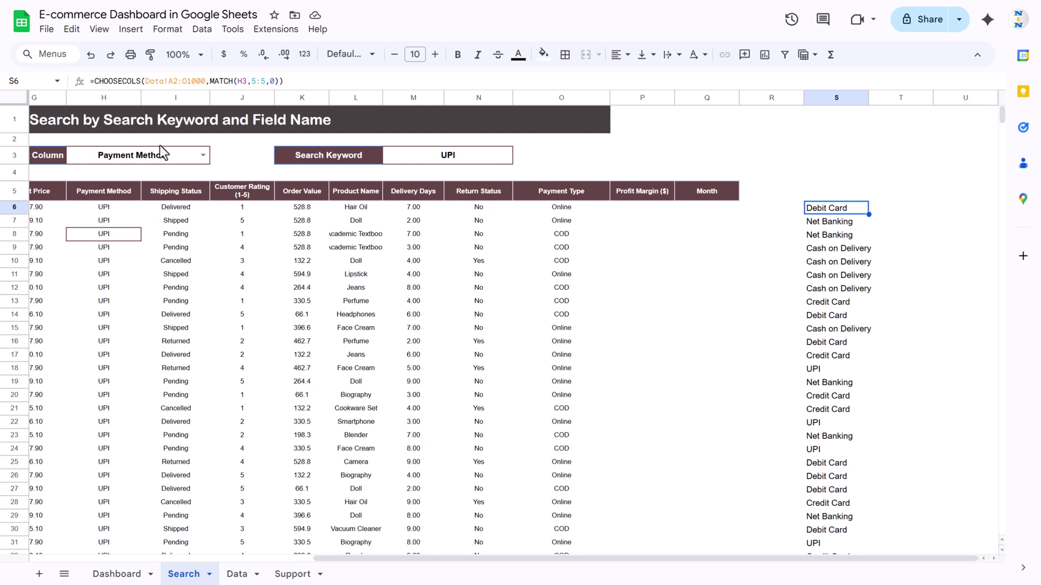
left_click(202, 155)
left_click(108, 249)
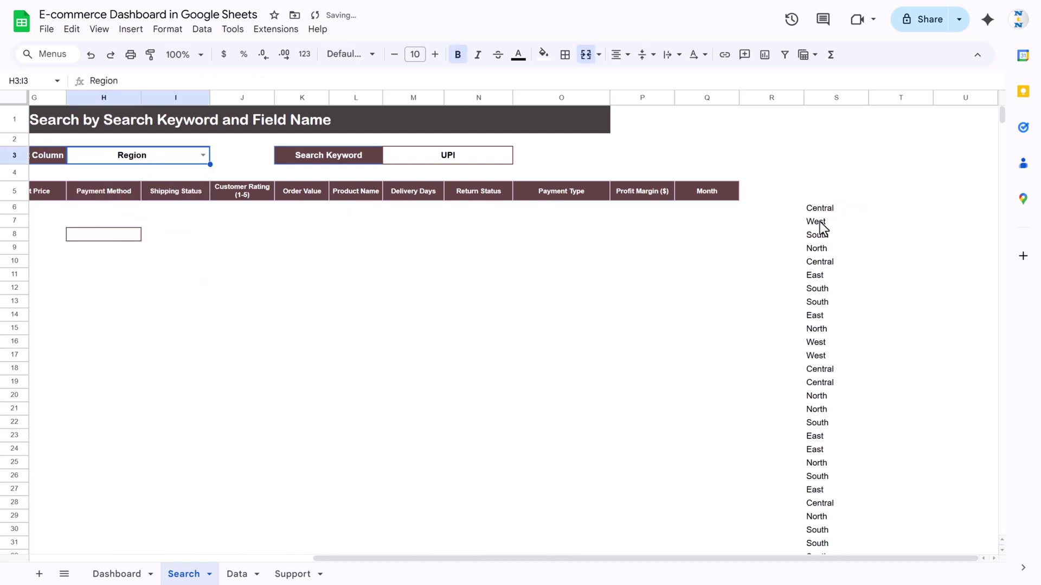
Delete the test CHOOSECOLS formula from S6 and go back to the beginning of the sheet
left_click(810, 210)
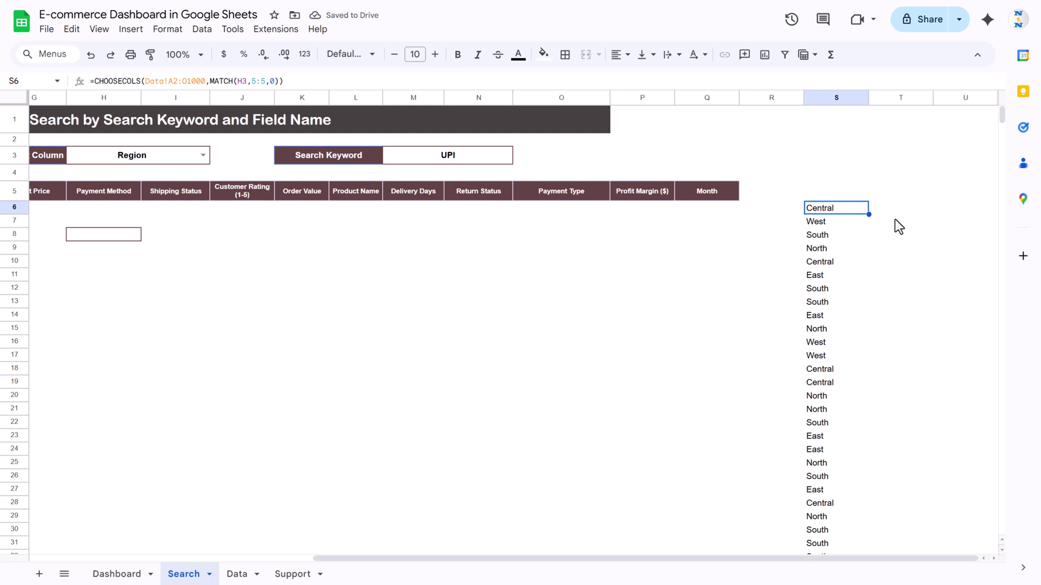
key("ctrl+shift+Down")
key("Delete")
key("ctrl+Home")
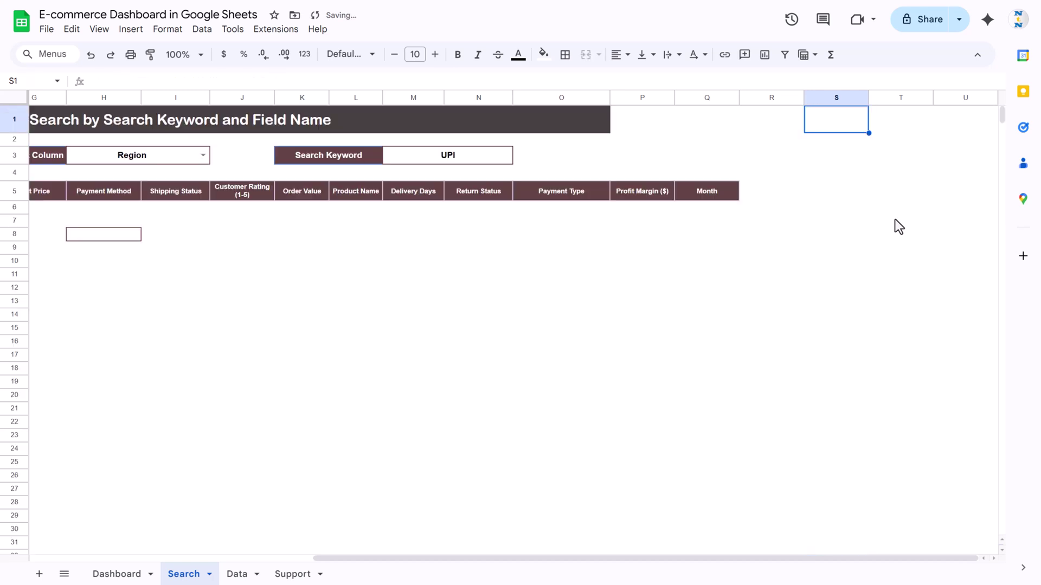
Examine how the SEARCH and Iserror parts of the A6 formula relate to the selected column and keyword
left_click(581, 167)
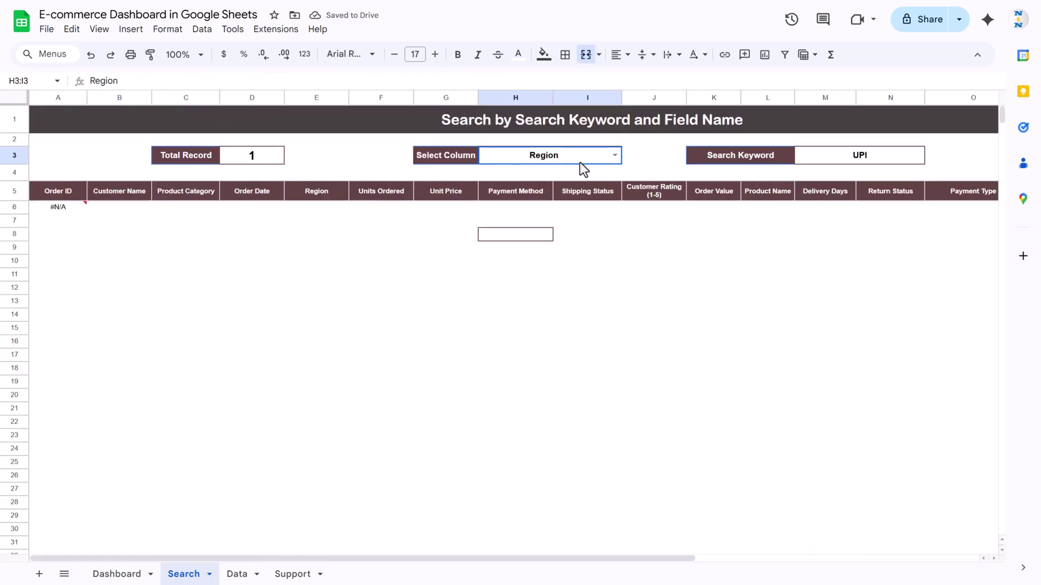
left_click(47, 210)
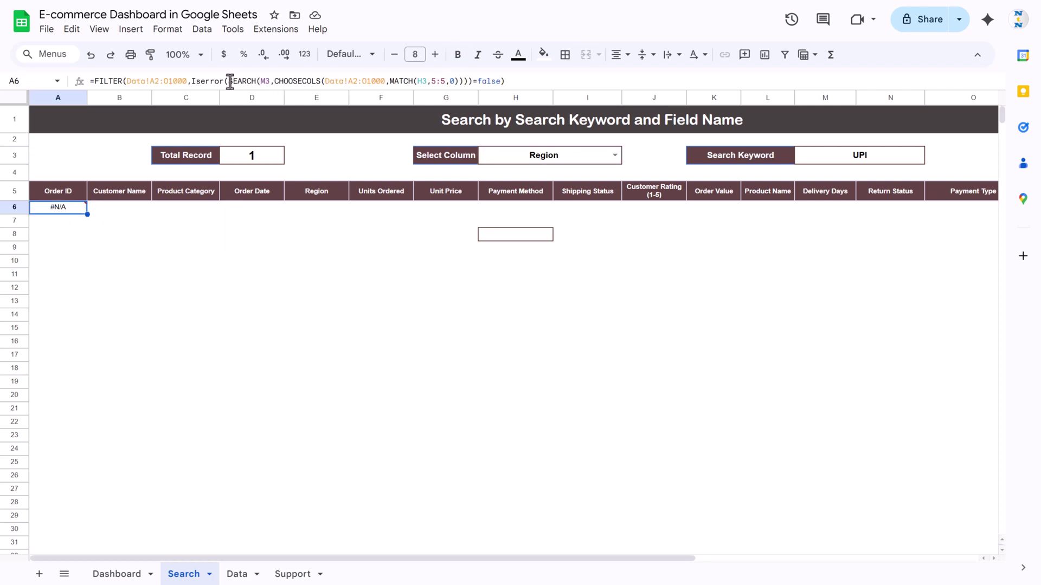
left_click_drag(230, 82, 271, 81)
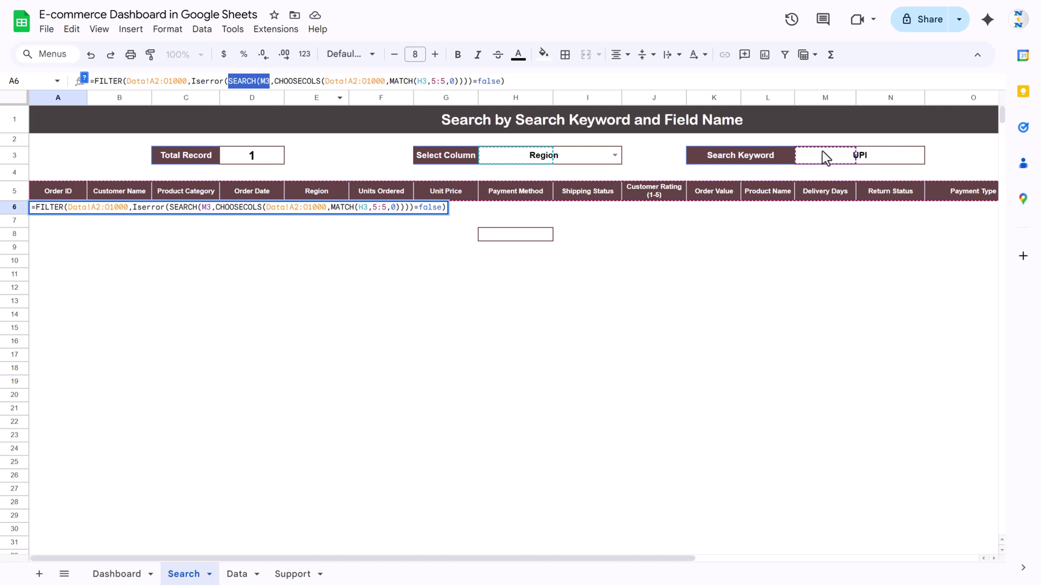
left_click_drag(192, 82, 218, 82)
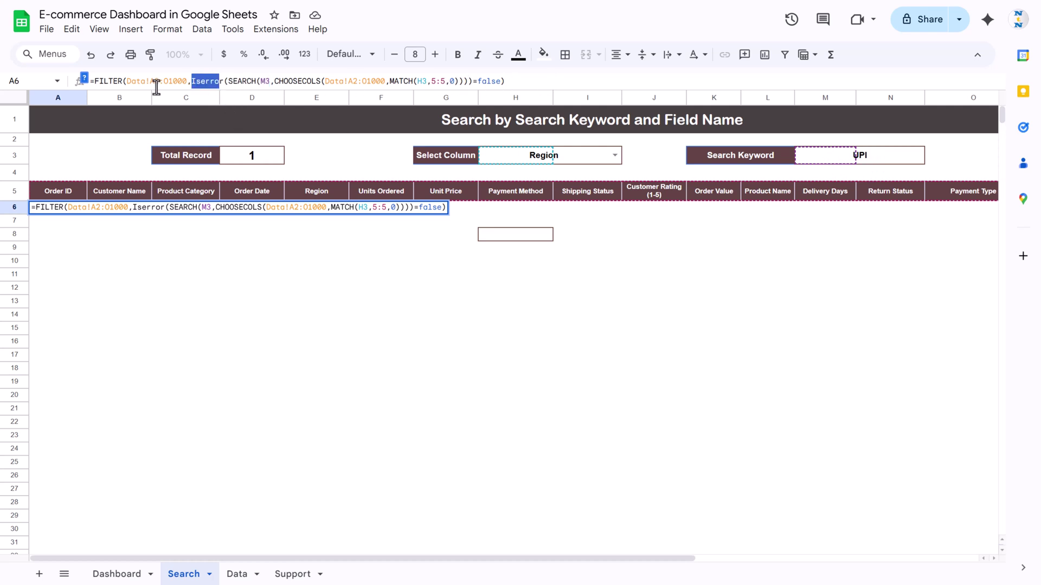
key("Escape")
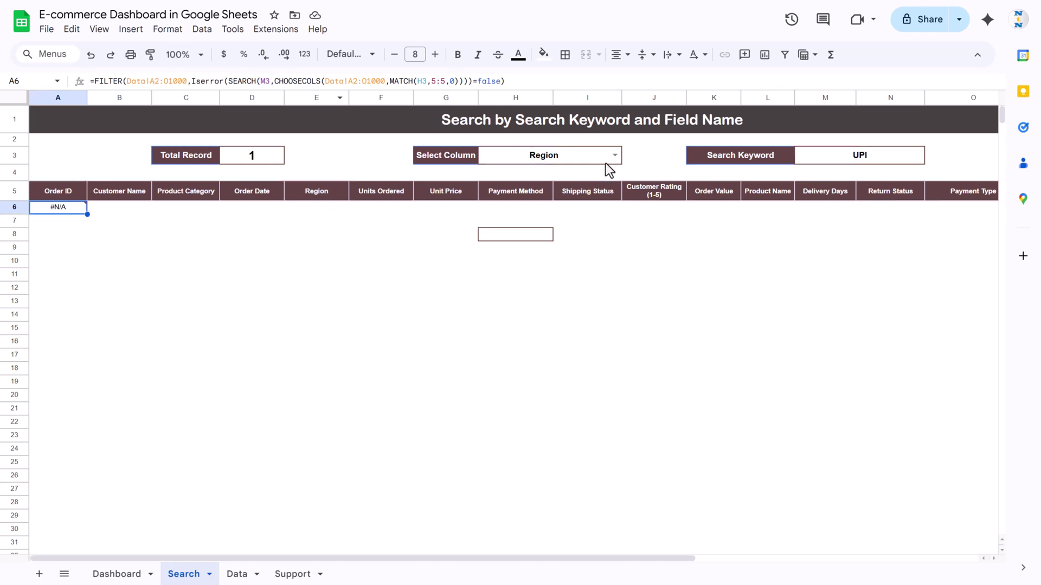
Set the Select Column dropdown to Payment Method and check the matching entries in column H
left_click(541, 153)
left_click(615, 156)
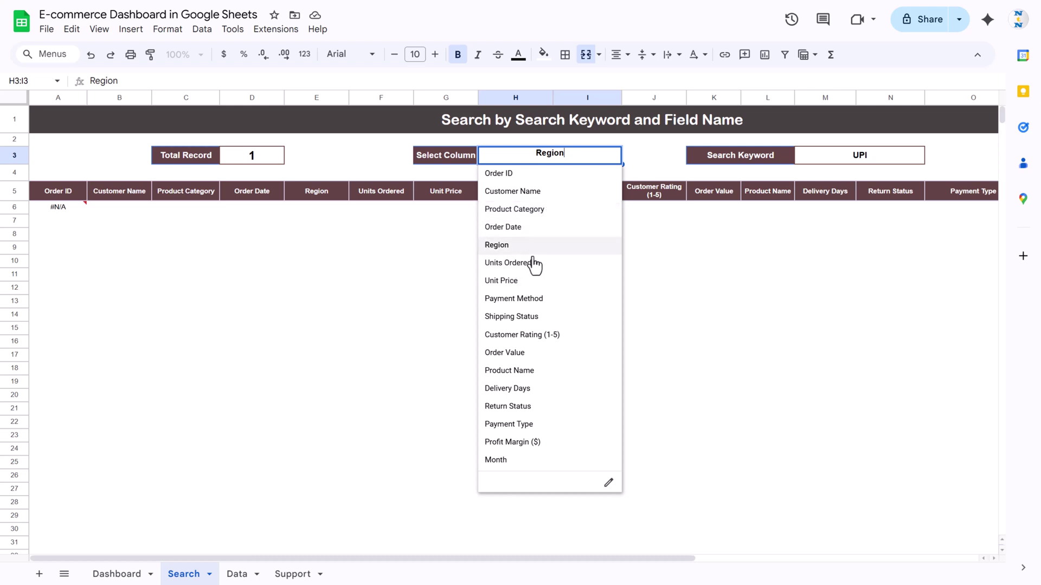
left_click(530, 303)
mouse_move(518, 211)
left_mouse_down()
mouse_move(519, 253)
mouse_move(519, 228)
left_mouse_up()
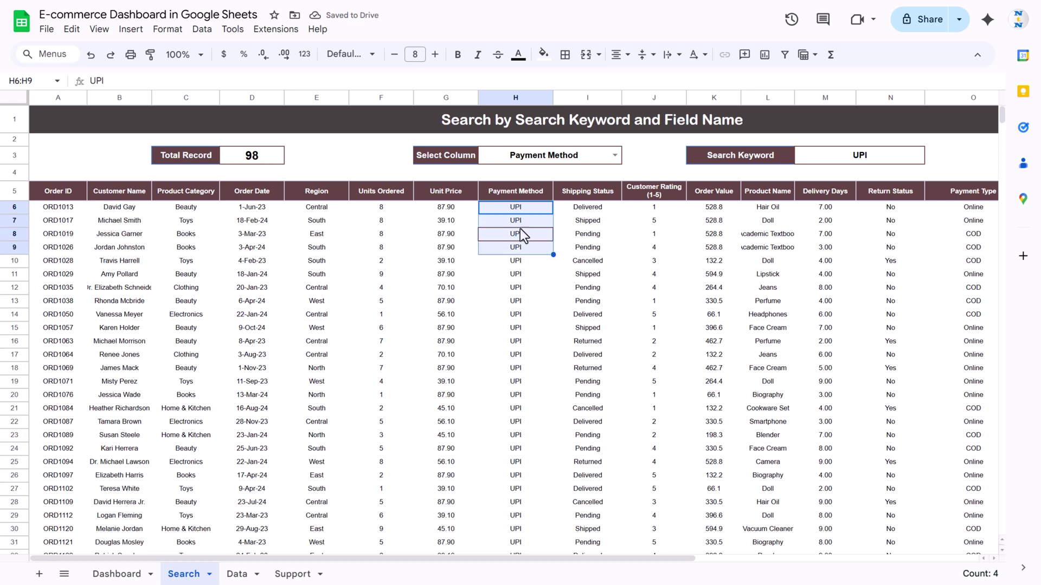
Examine the Data sheet's header row, first record and Freeze options, and return to the Dashboard sheet
left_click(57, 194)
key("ctrl+Page_Down")
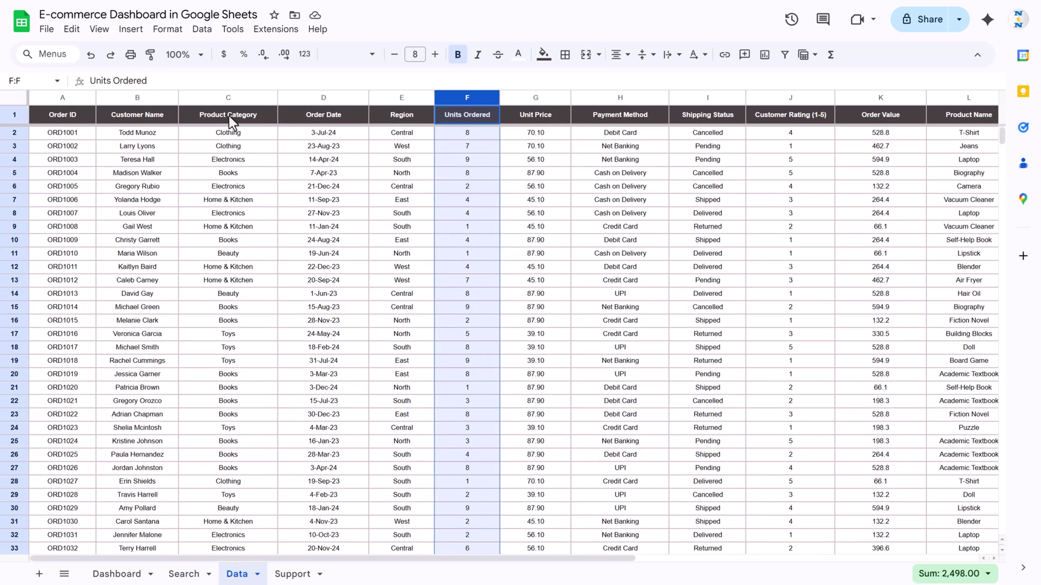
left_click(232, 118)
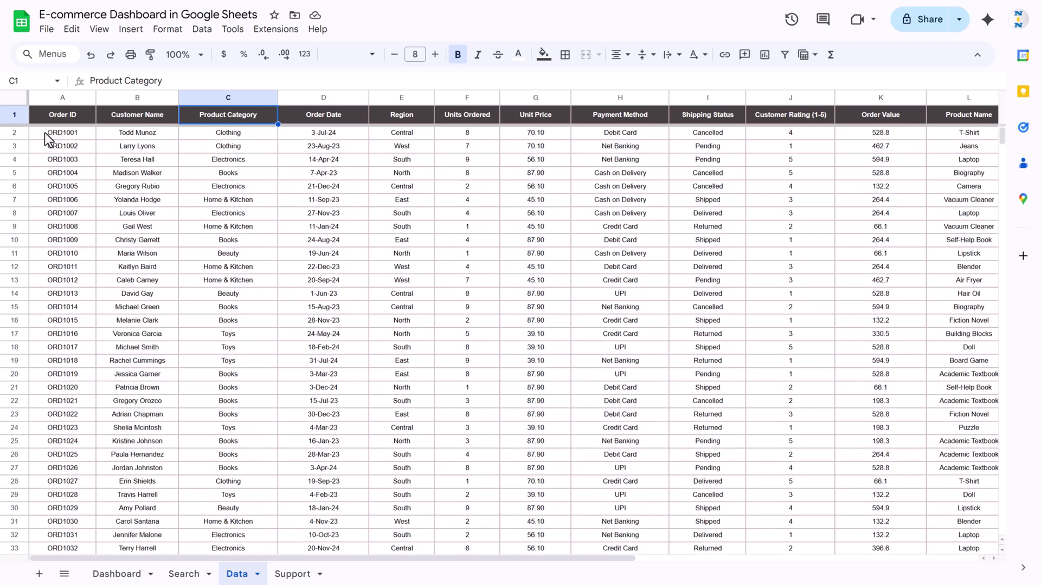
left_click(42, 135)
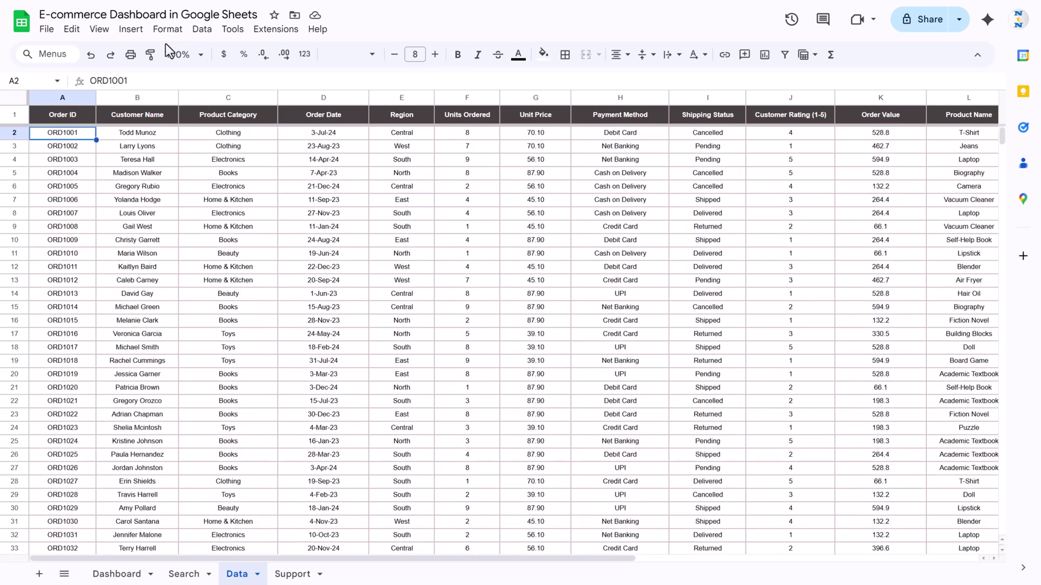
left_click(99, 30)
mouse_move(123, 70)
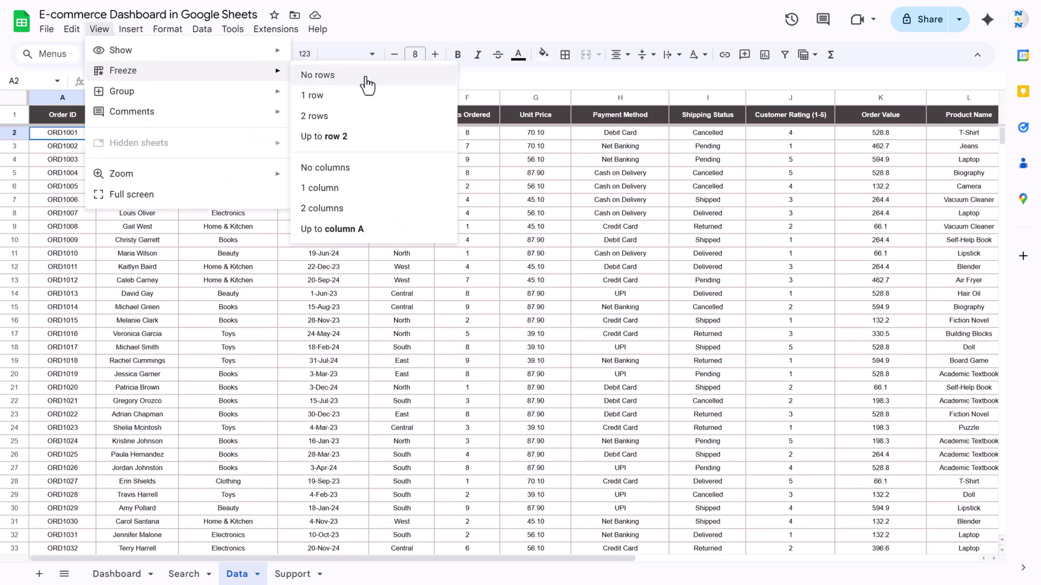
left_click(343, 142)
left_click(108, 243)
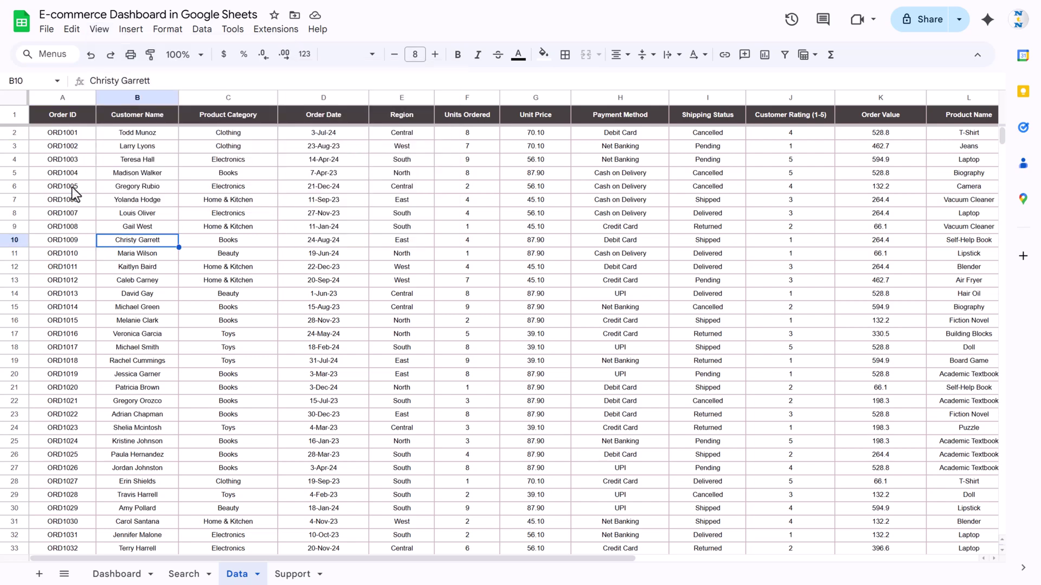
key("alt+Up")
key("alt+Up")
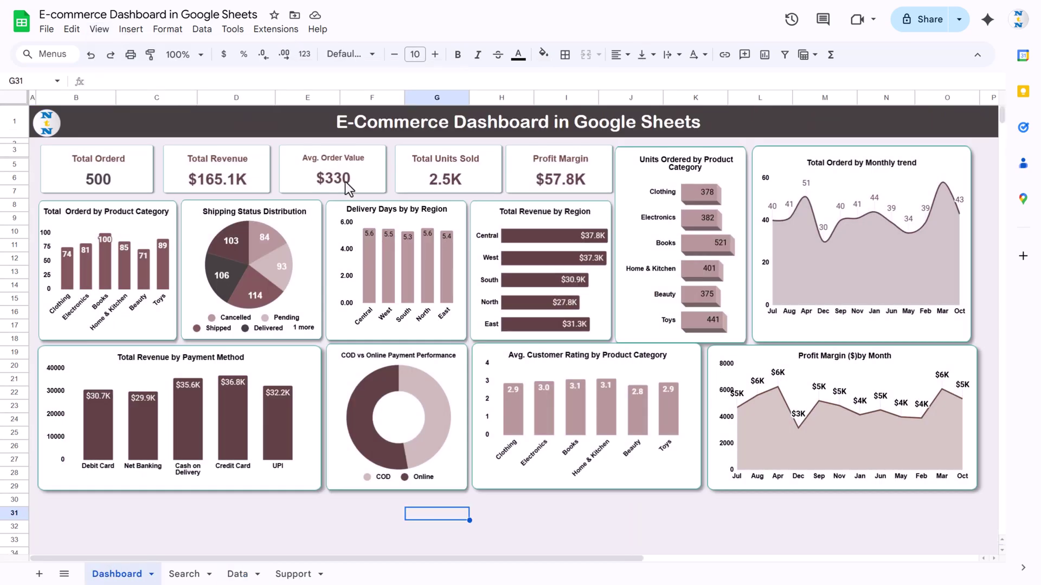